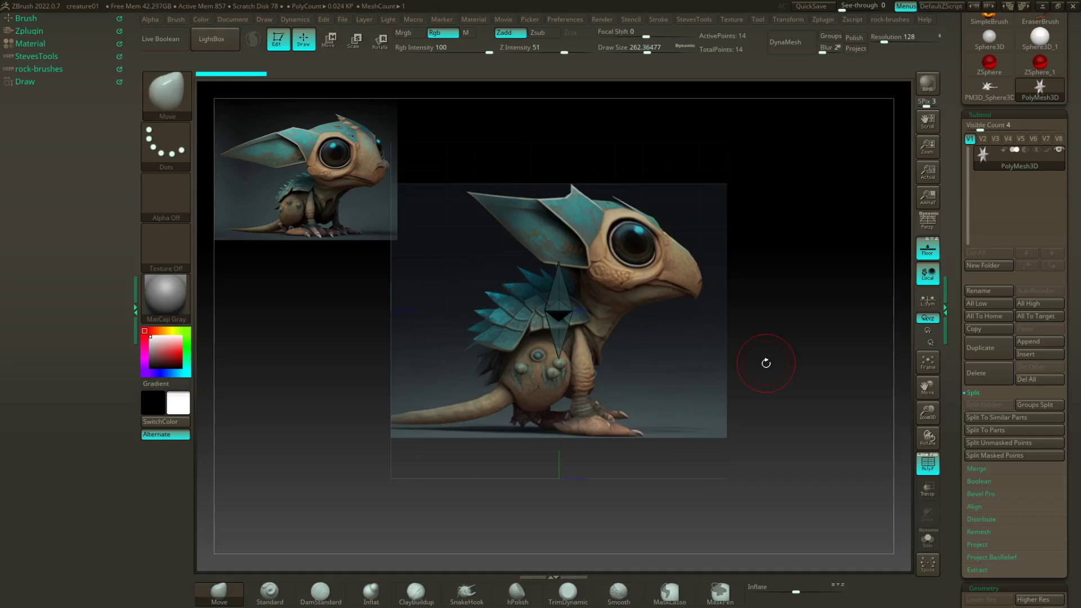
Step: Examine the creature's front and side reference image planes from several viewing angles
left_click_drag(766, 363, 749, 389)
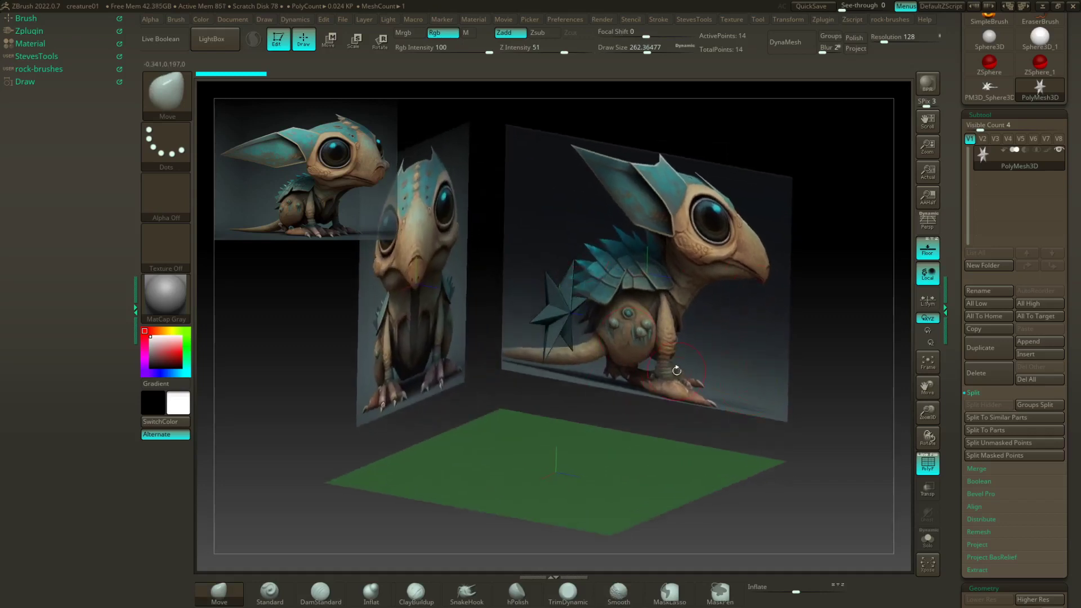
left_click_drag(689, 419, 745, 395, "shift")
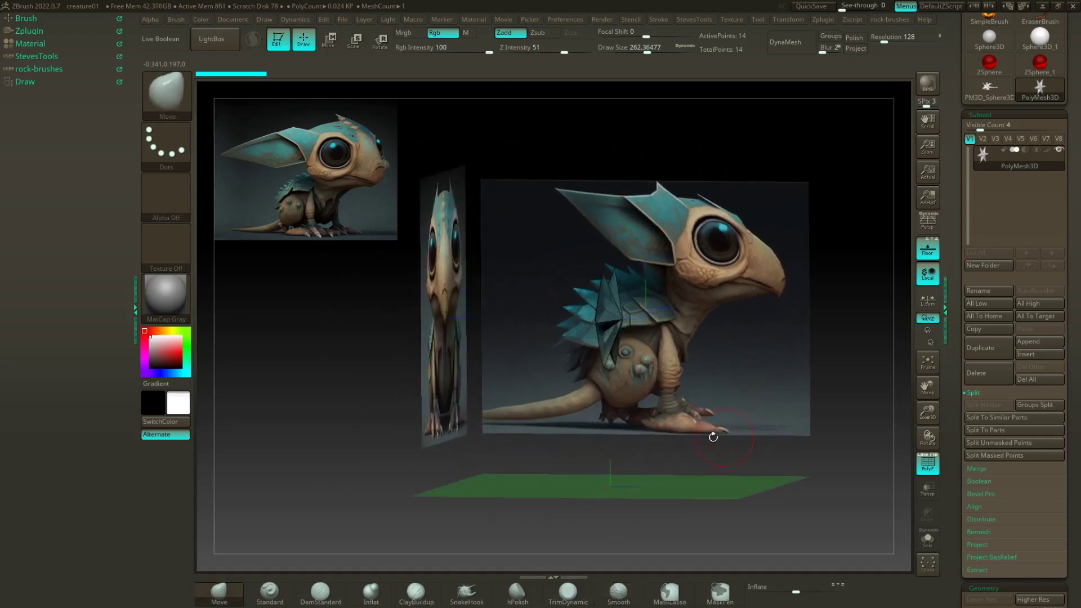
left_click_drag(708, 504, 709, 464)
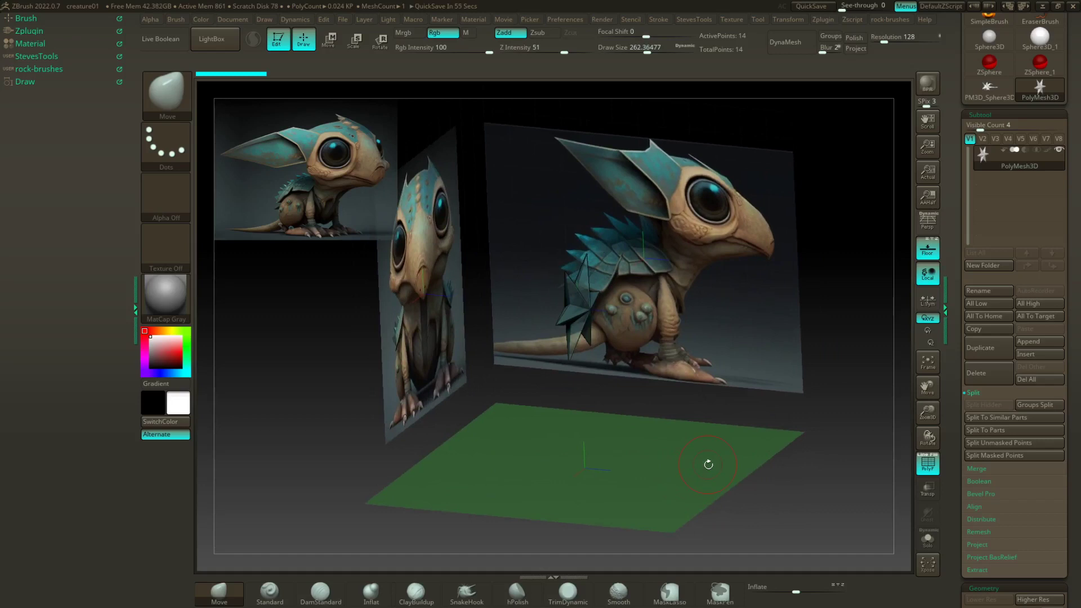
left_click_drag(718, 409, 741, 422)
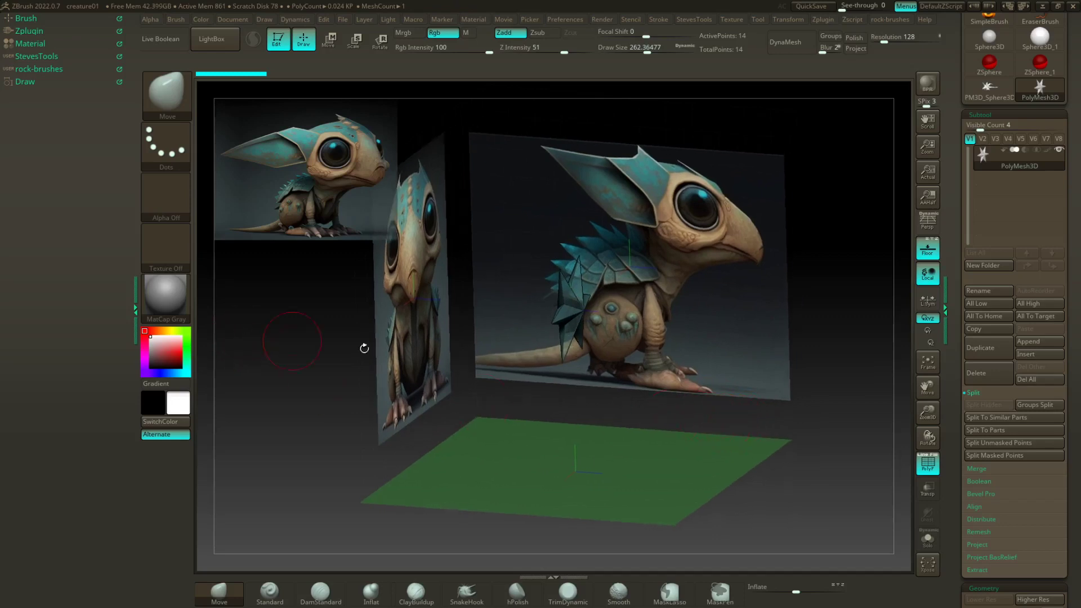
left_click_drag(716, 411, 665, 431, "shift")
Step: Review the Front-Back grid image settings and the reference textures loaded for the creature
left_click(38, 84)
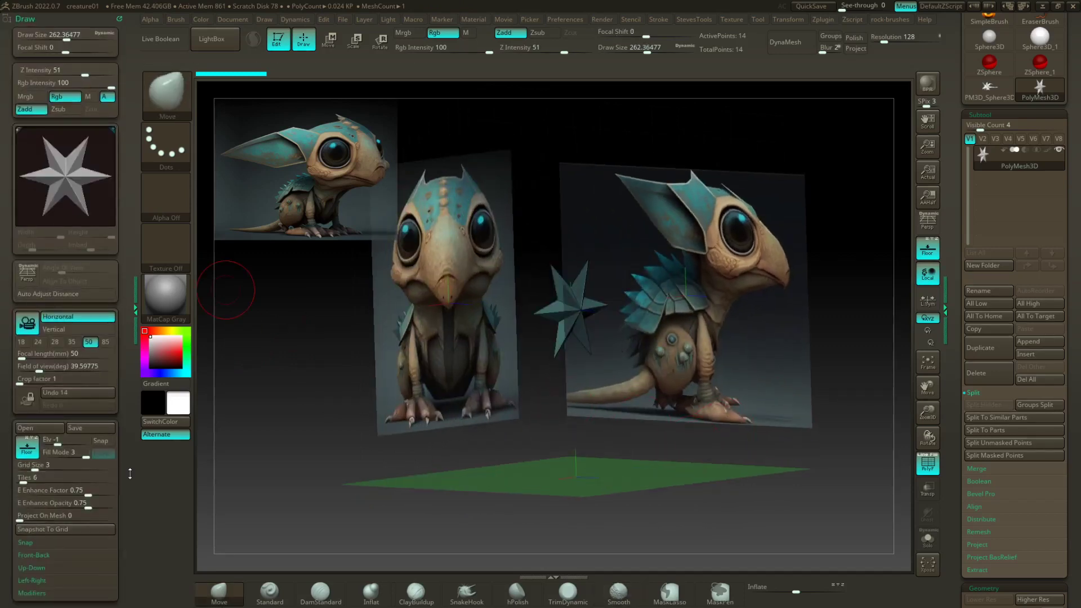
mouse_move(129, 468)
left_mouse_down()
mouse_move(108, 368)
mouse_move(109, 408)
left_mouse_up()
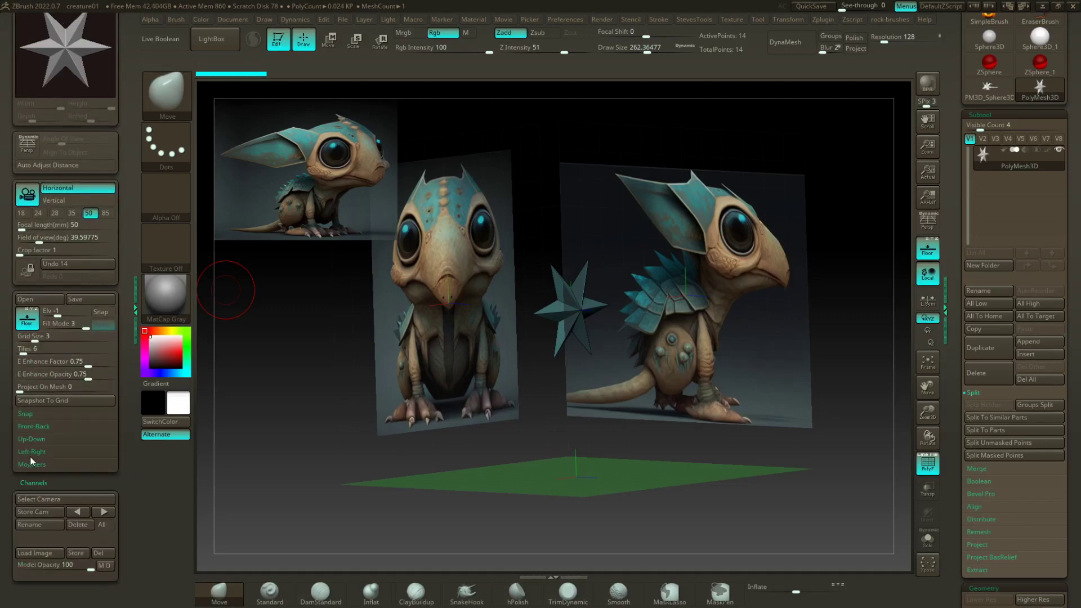
left_click(37, 426)
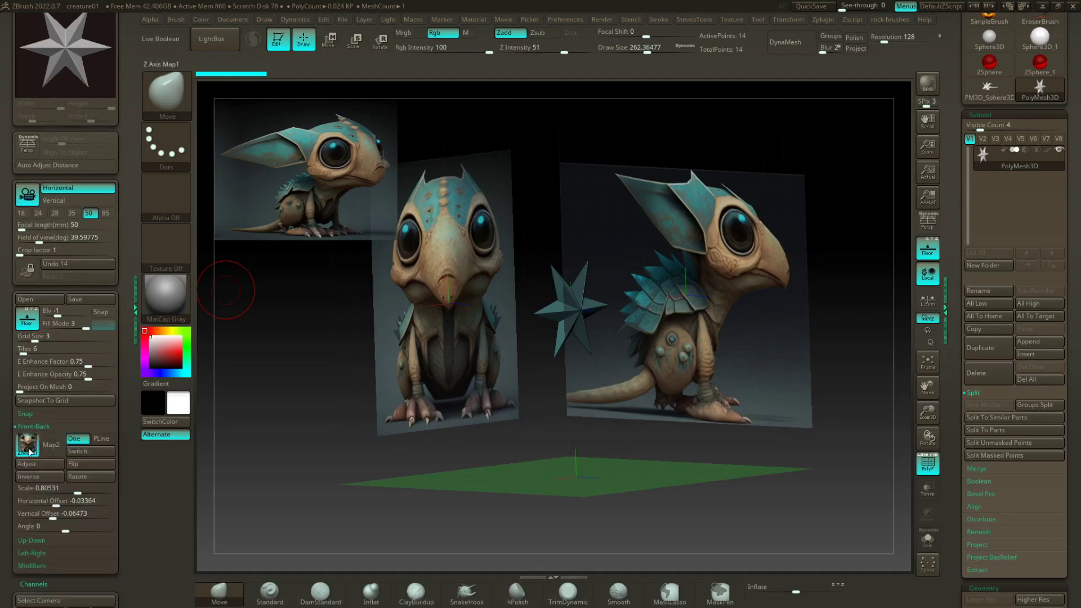
left_click(728, 20)
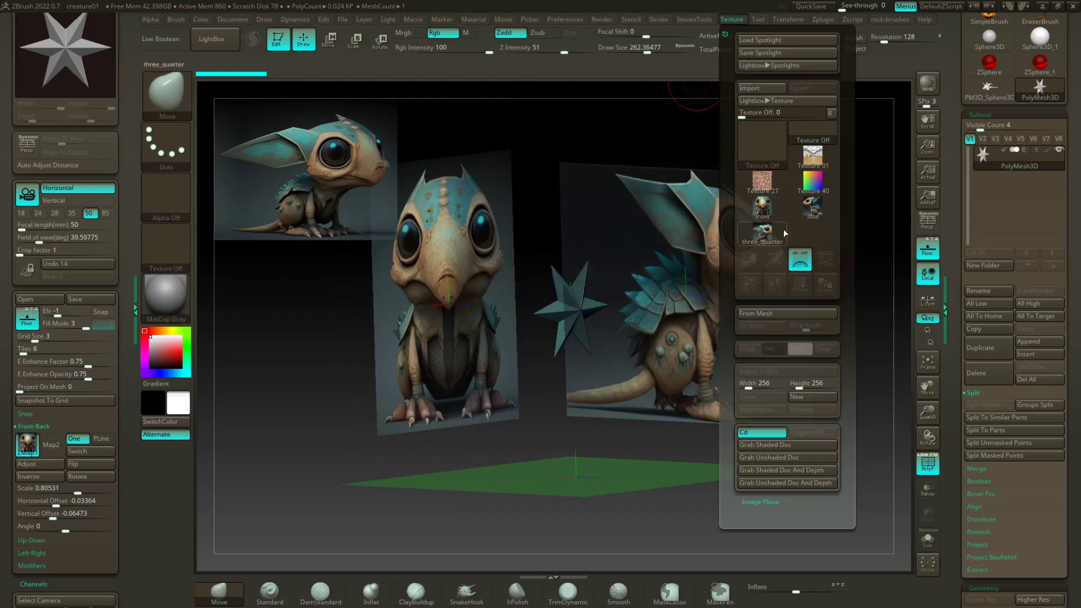
left_click_drag(314, 374, 350, 390)
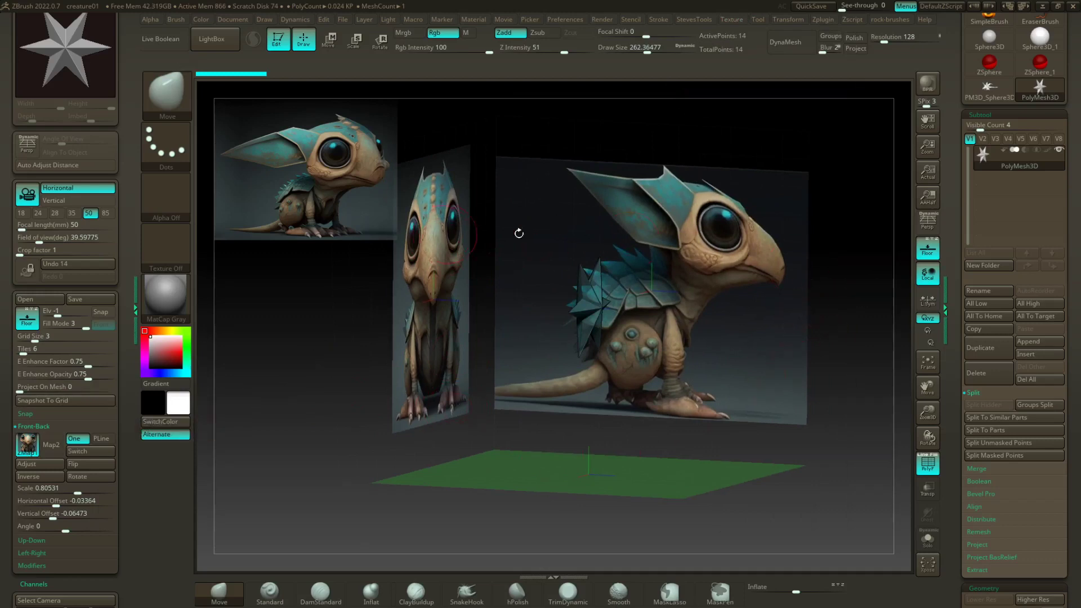
Step: Turn the floor grid and its reference image planes off and back on
left_click(931, 253)
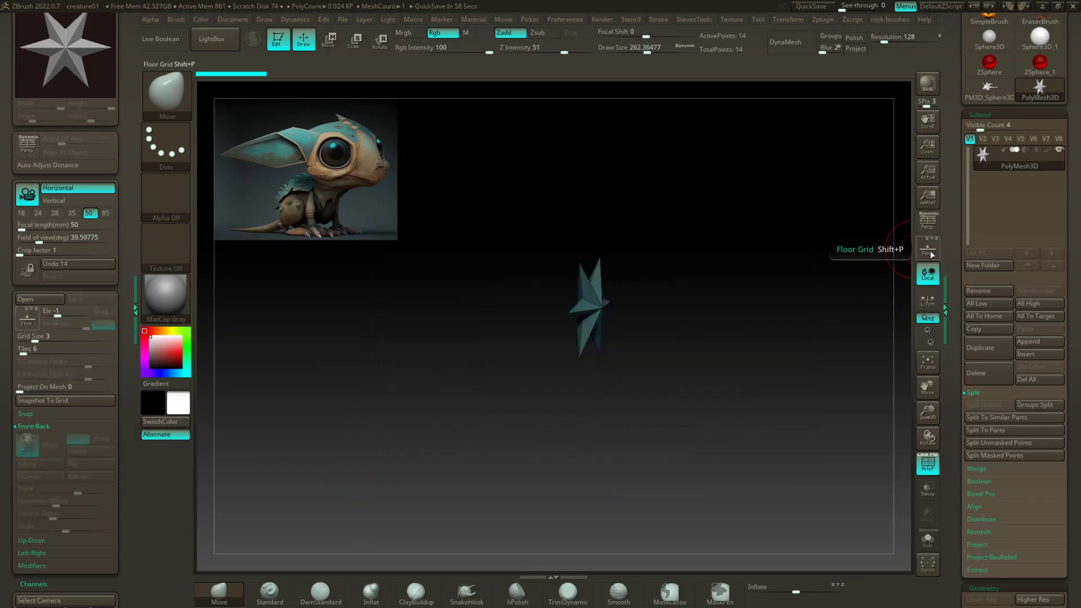
left_click_drag(741, 276, 734, 275)
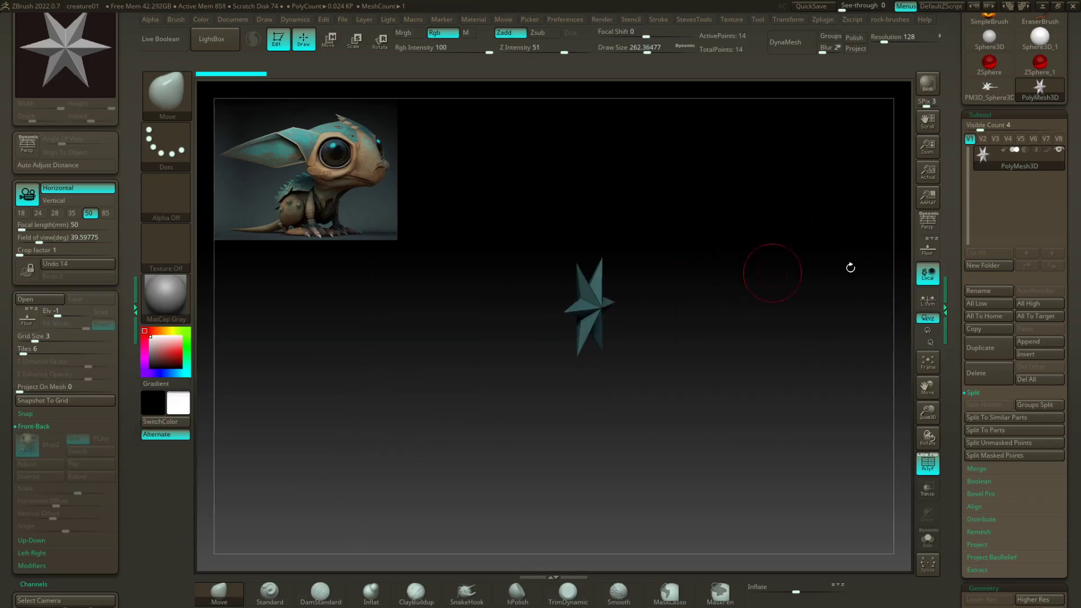
left_click(928, 248)
left_click_drag(832, 254, 833, 267, "alt")
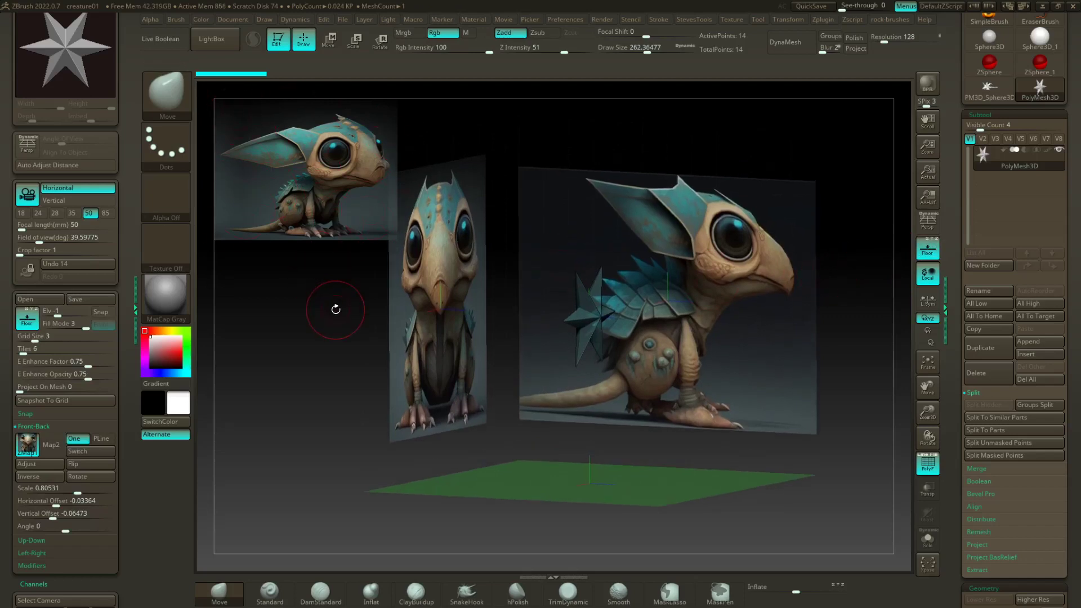
Step: Shift the three-quarter reference image slightly in Spotlight and leave Spotlight editing with the image displayed
key("shift+z")
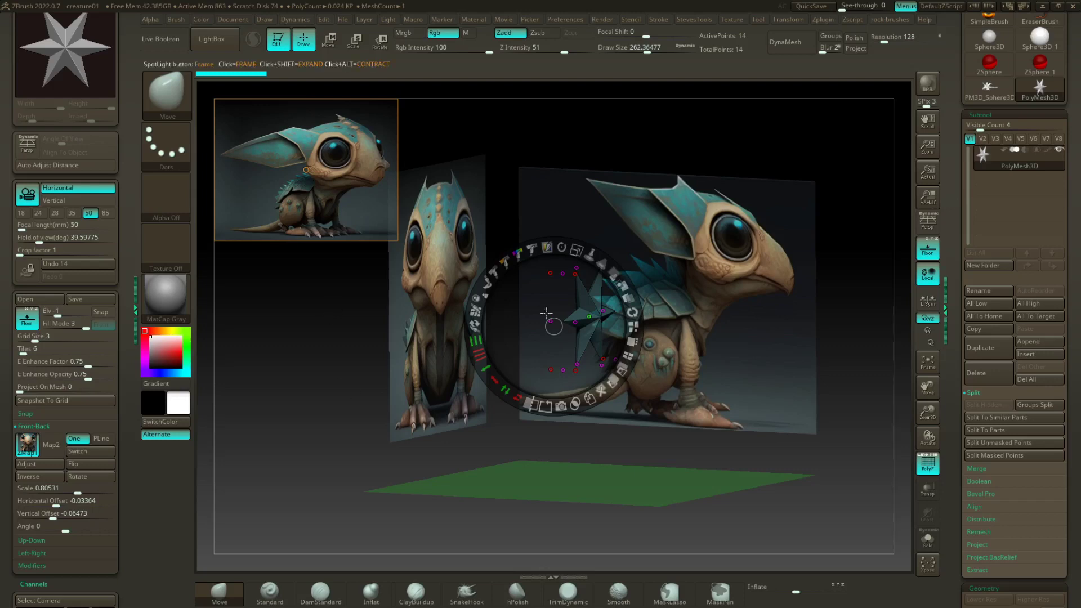
left_click(707, 449)
mouse_move(707, 448)
left_mouse_down()
mouse_move(719, 449)
mouse_move(712, 457)
left_mouse_up()
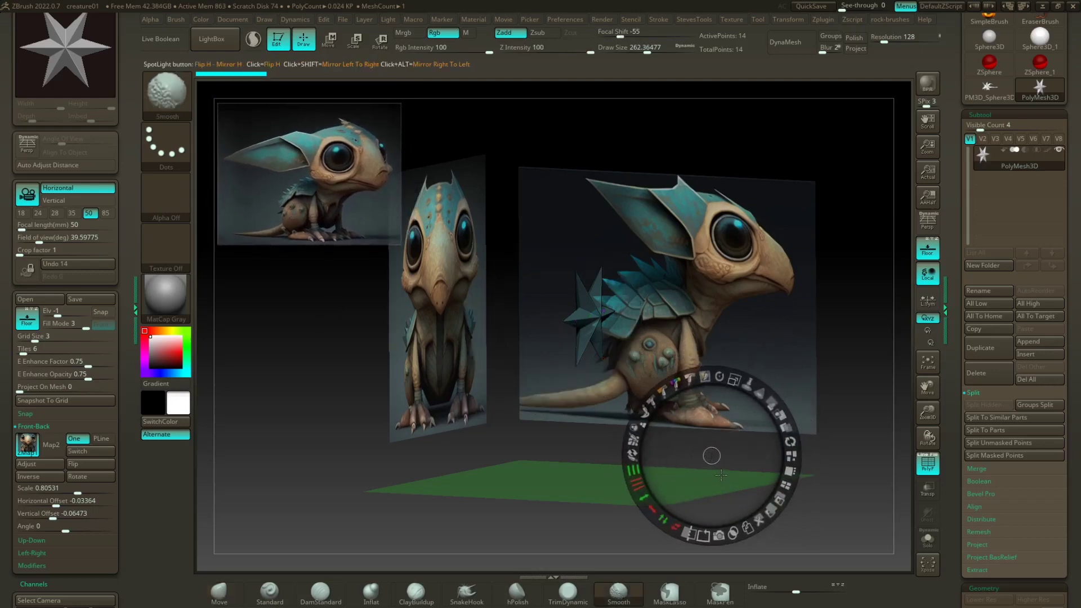
key("shift+z")
key("shift+z")
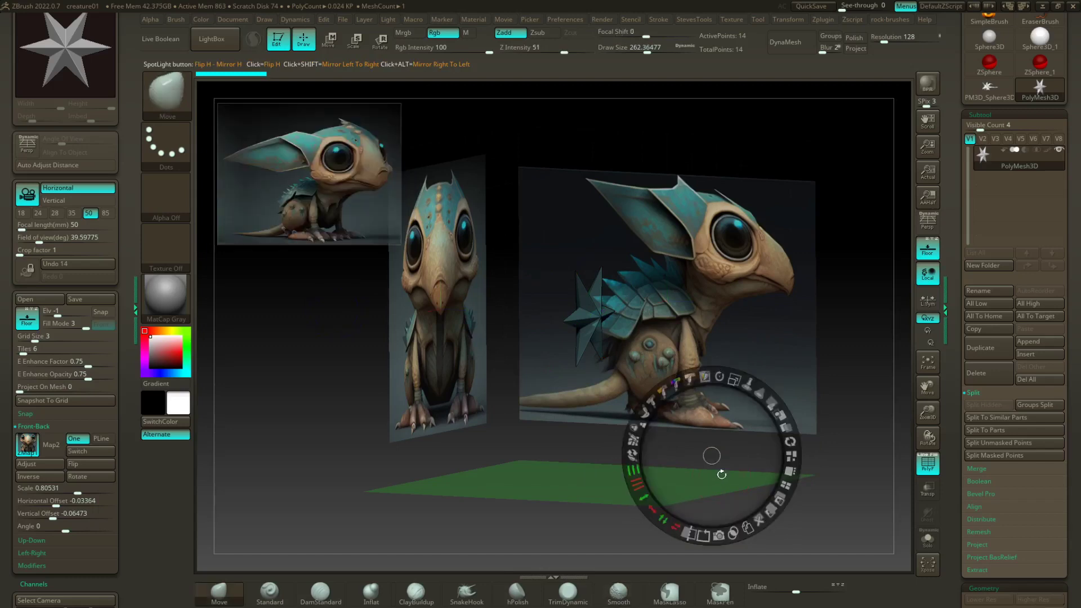
key("z")
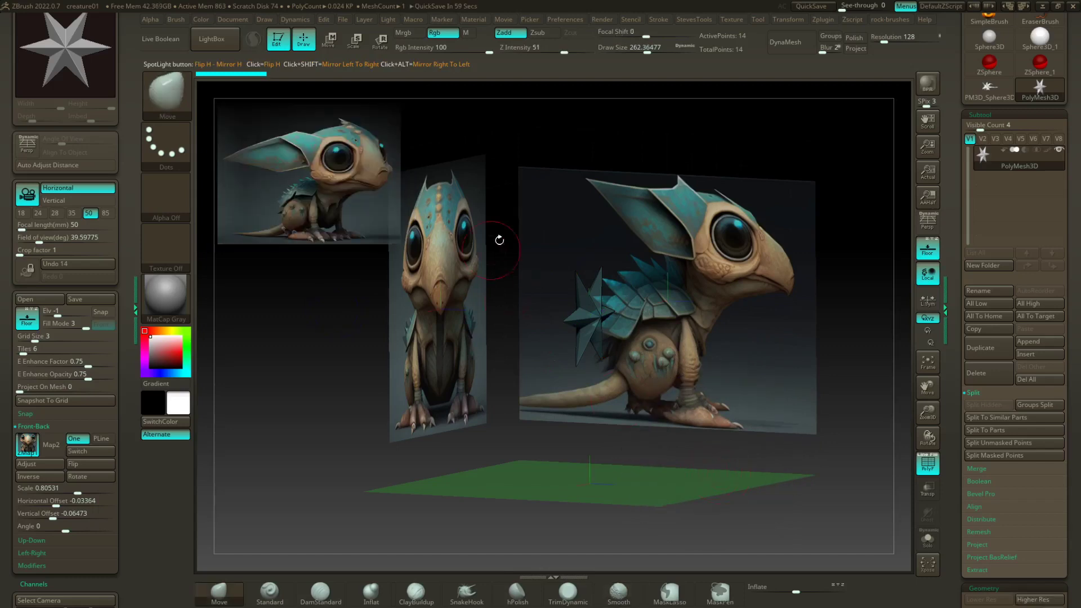
Step: Compare the front and side image planes with the three-quarter reference, studying the creature's overall shape and feet
left_click_drag(327, 357, 374, 366, "alt")
left_click_drag(815, 313, 848, 351, "alt")
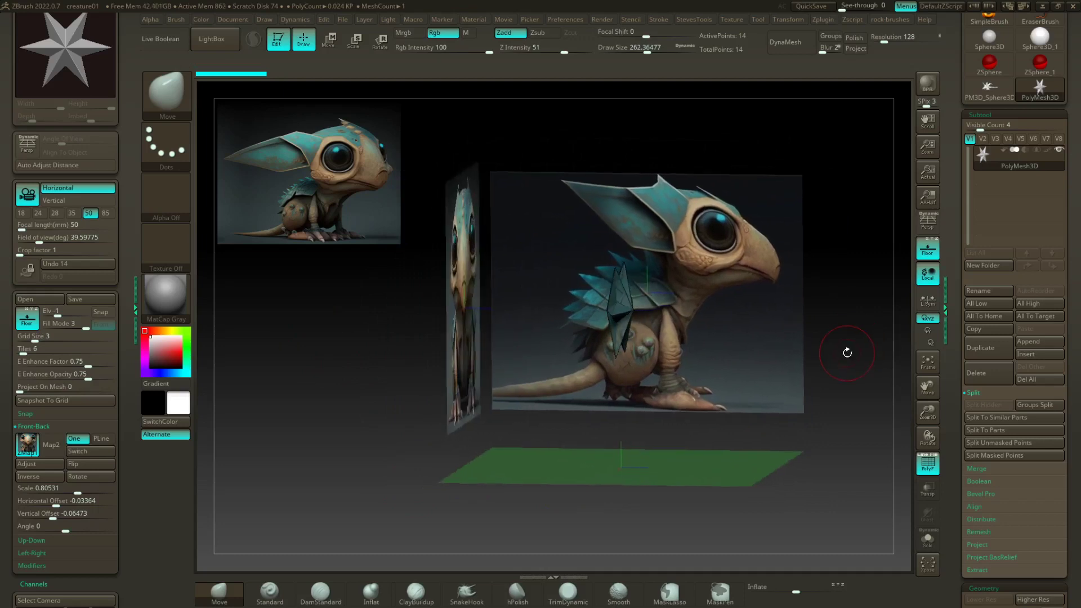
scroll(1072, 272, "up", 3)
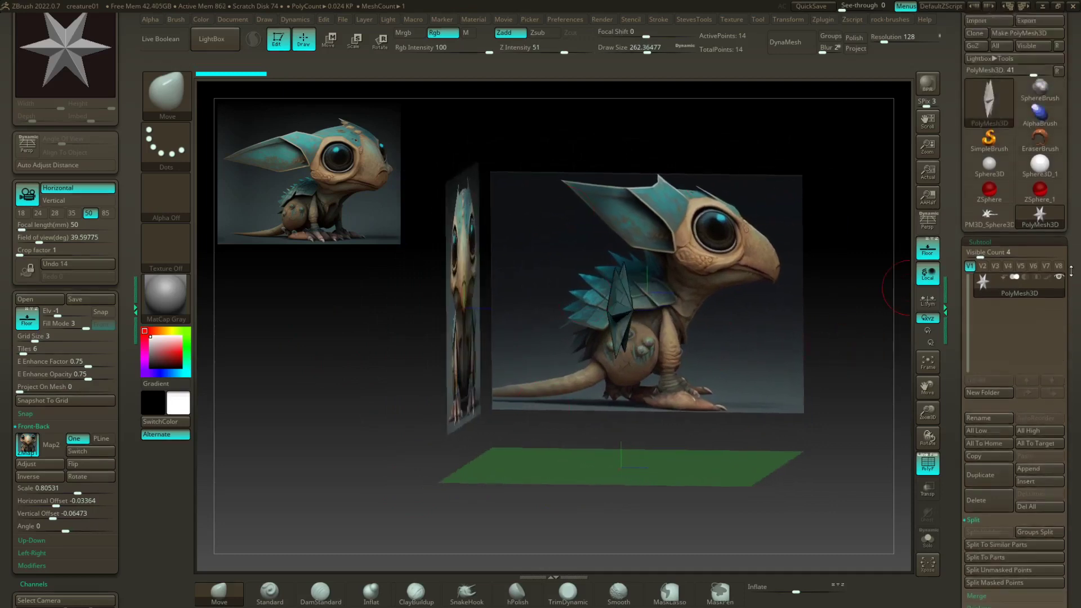
scroll(1071, 272, "up", 1)
mouse_move(1054, 215)
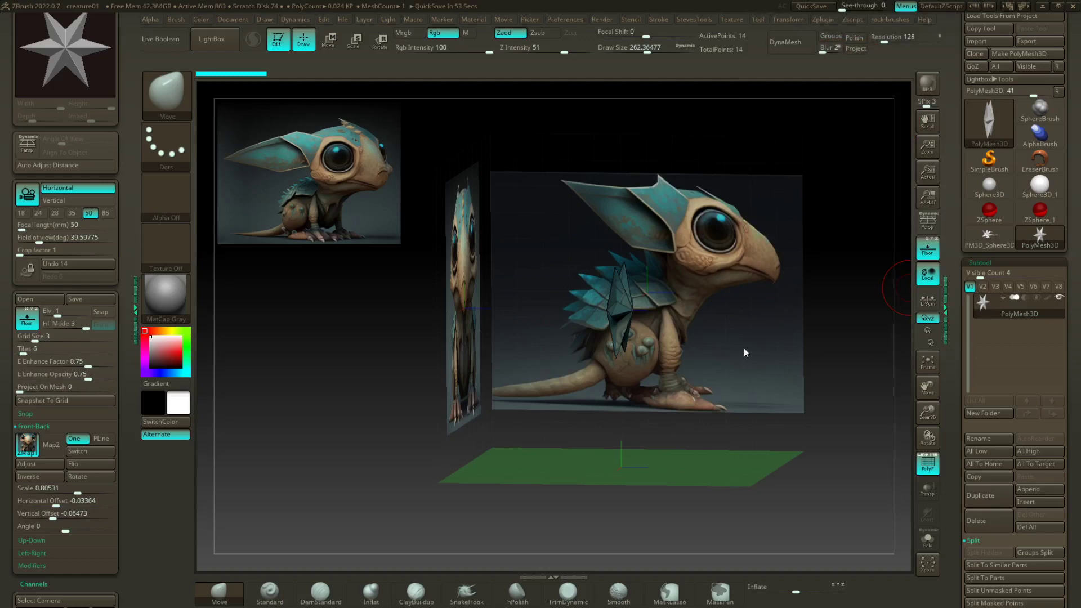
left_click_drag(381, 332, 354, 244)
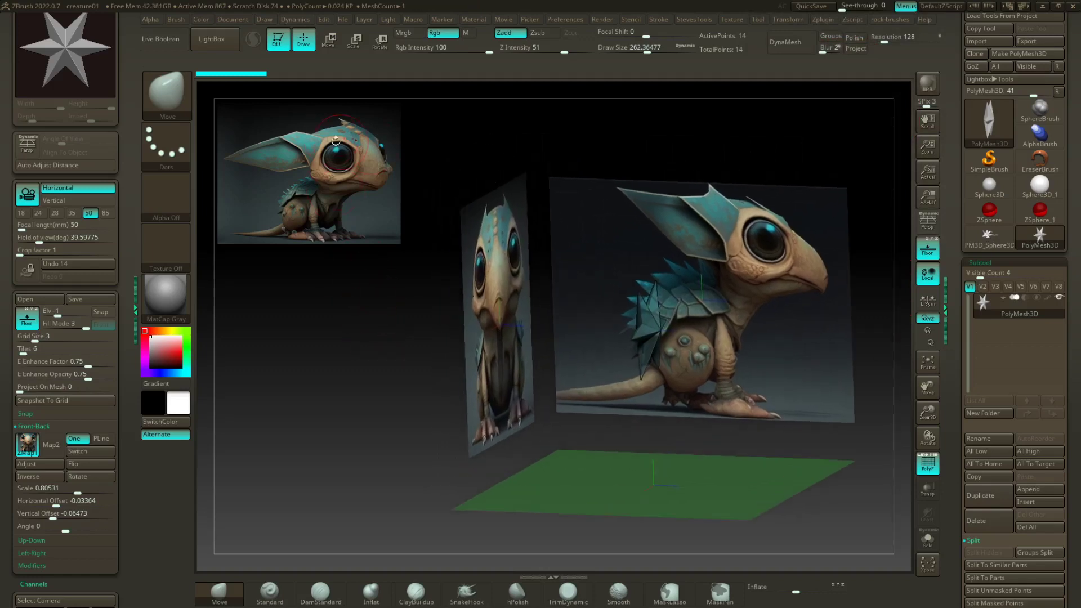
left_click_drag(616, 420, 594, 412, "alt")
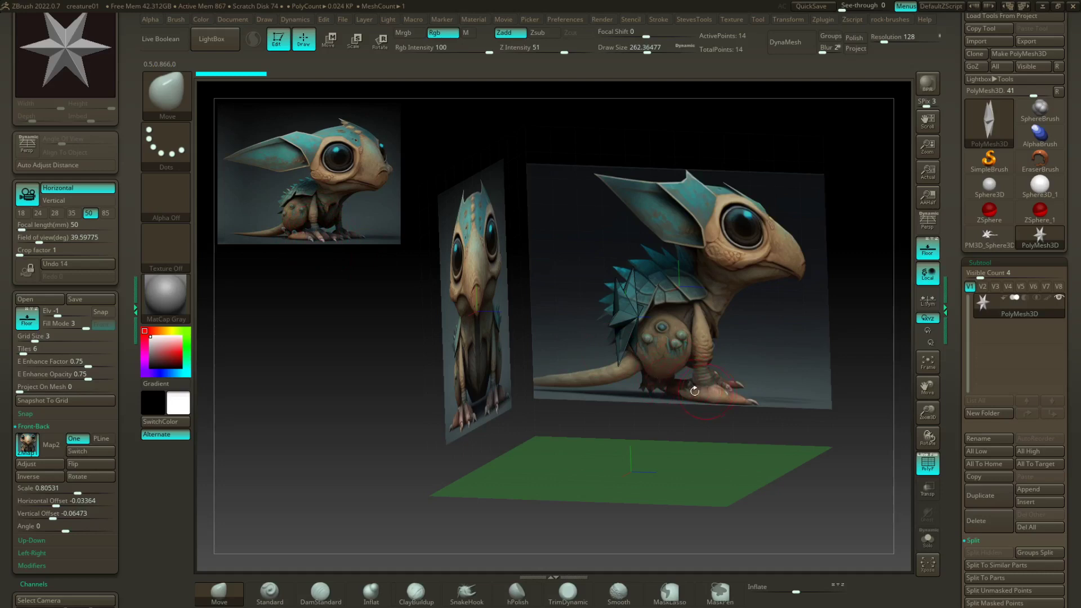
left_click_drag(602, 409, 566, 415)
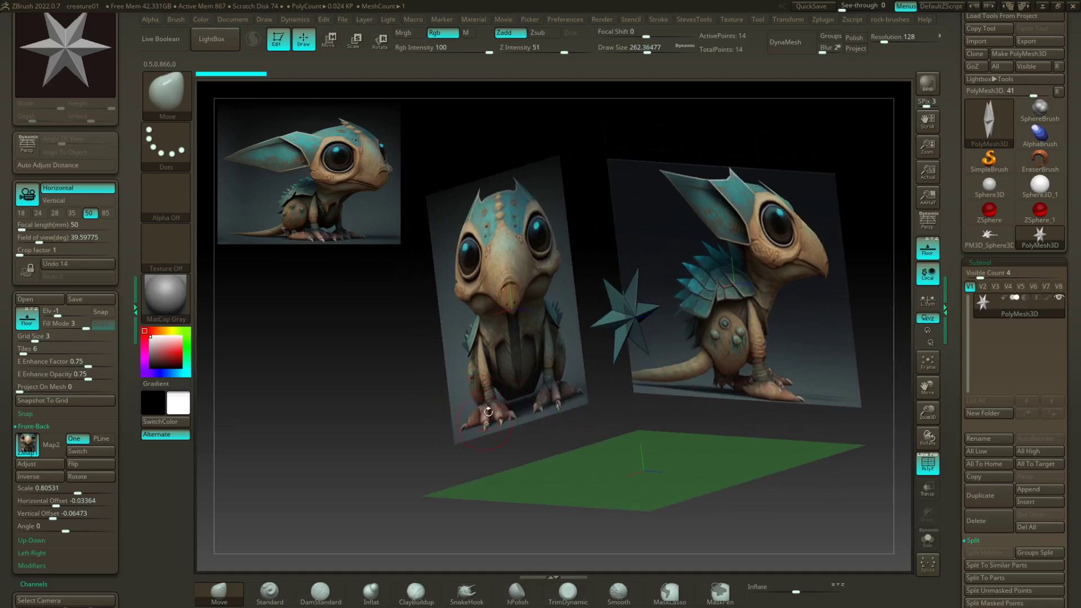
left_click_drag(497, 427, 515, 456)
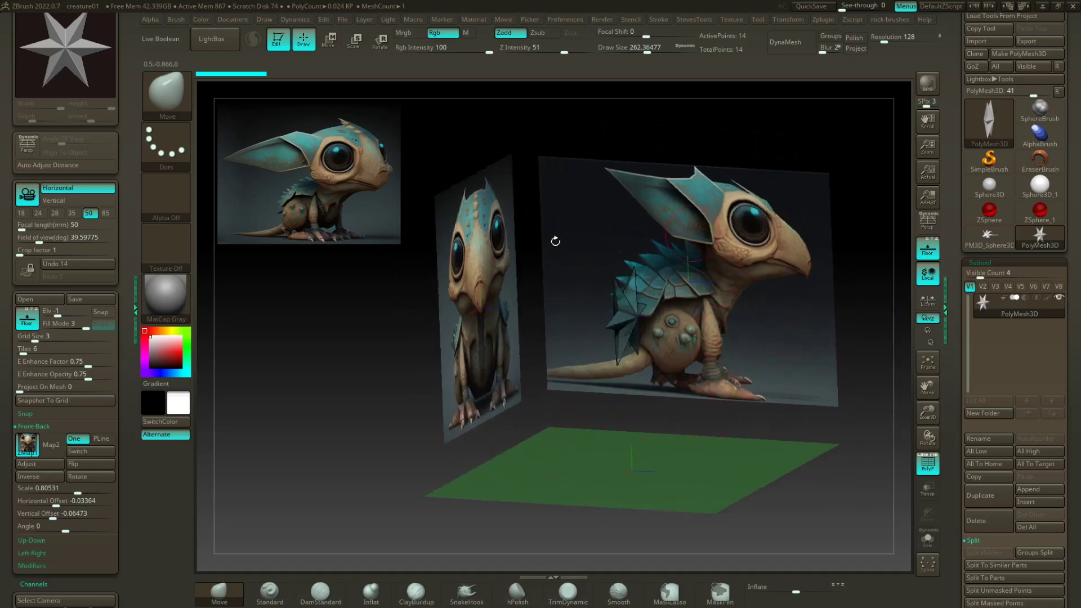
left_click_drag(747, 410, 750, 408)
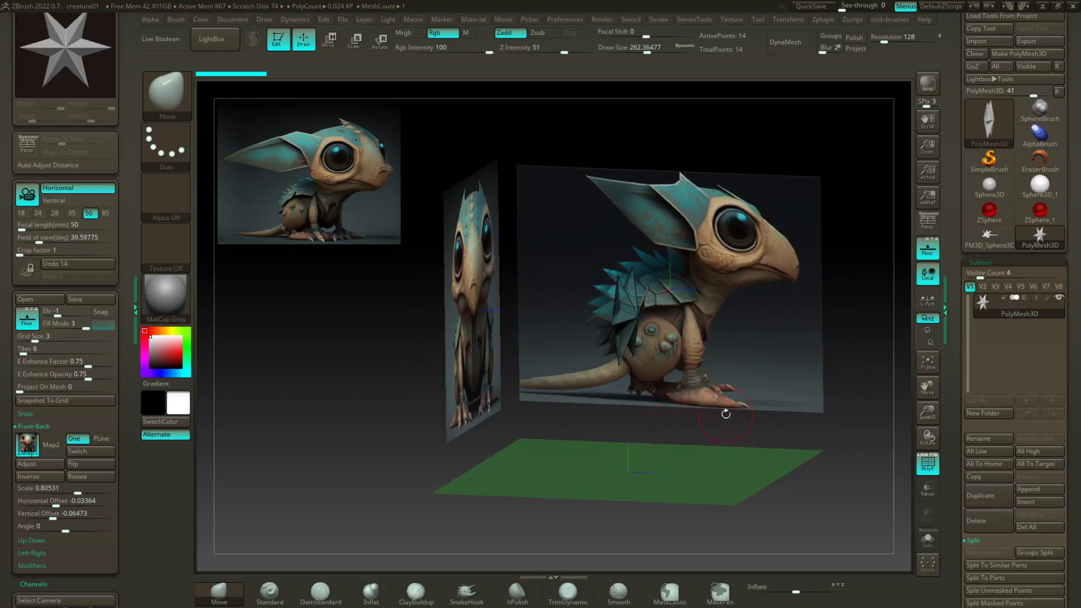
Step: Append a Sphere3D_1 subtool to the star mesh while viewing the creature's side reference straight on
left_click_drag(710, 430, 828, 411, "shift")
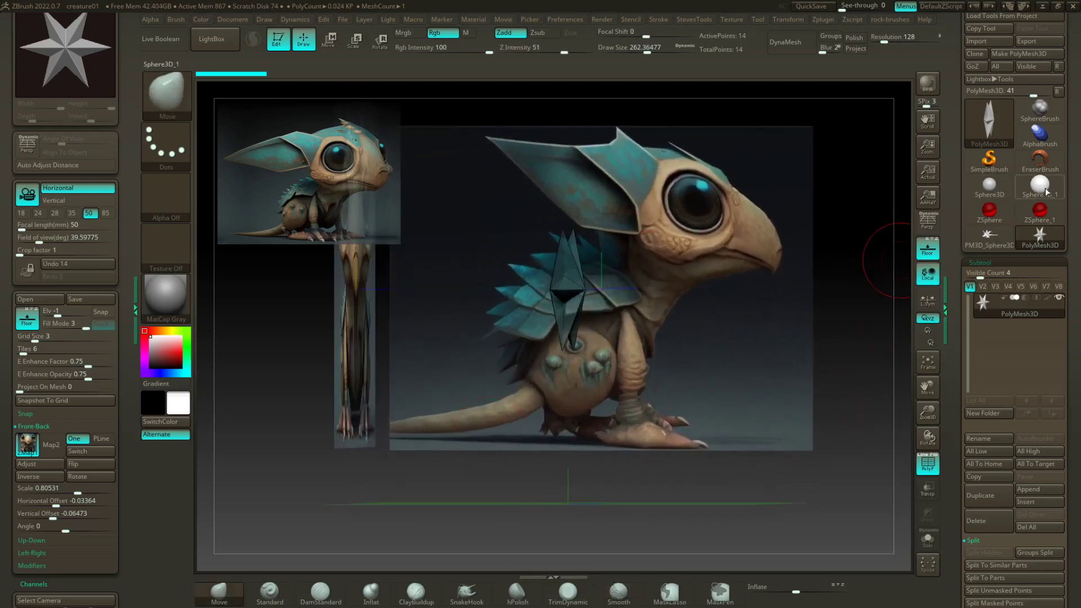
mouse_move(1047, 192)
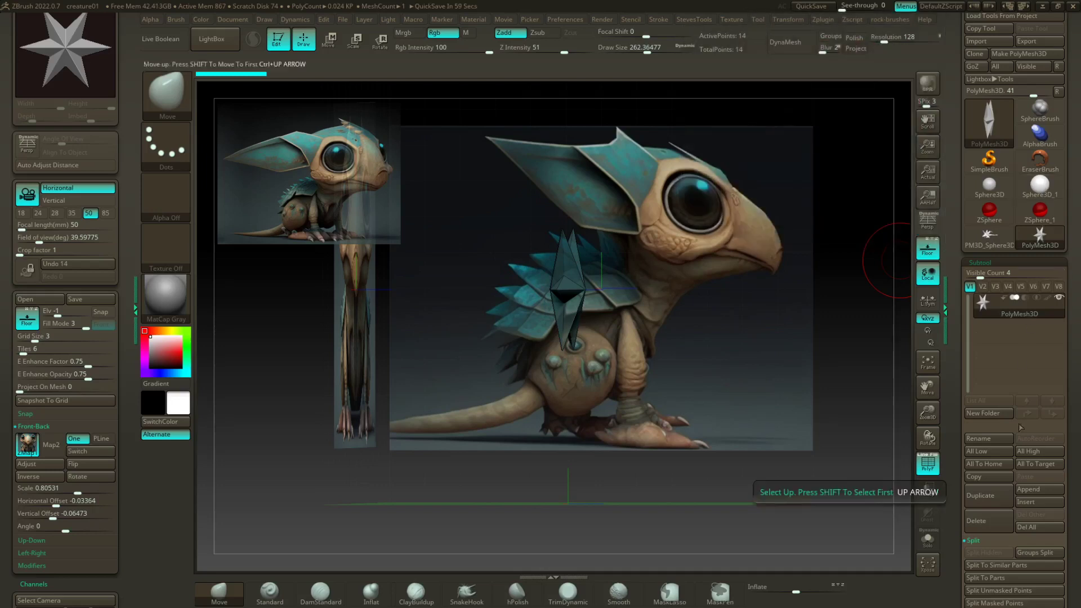
left_click(1034, 494)
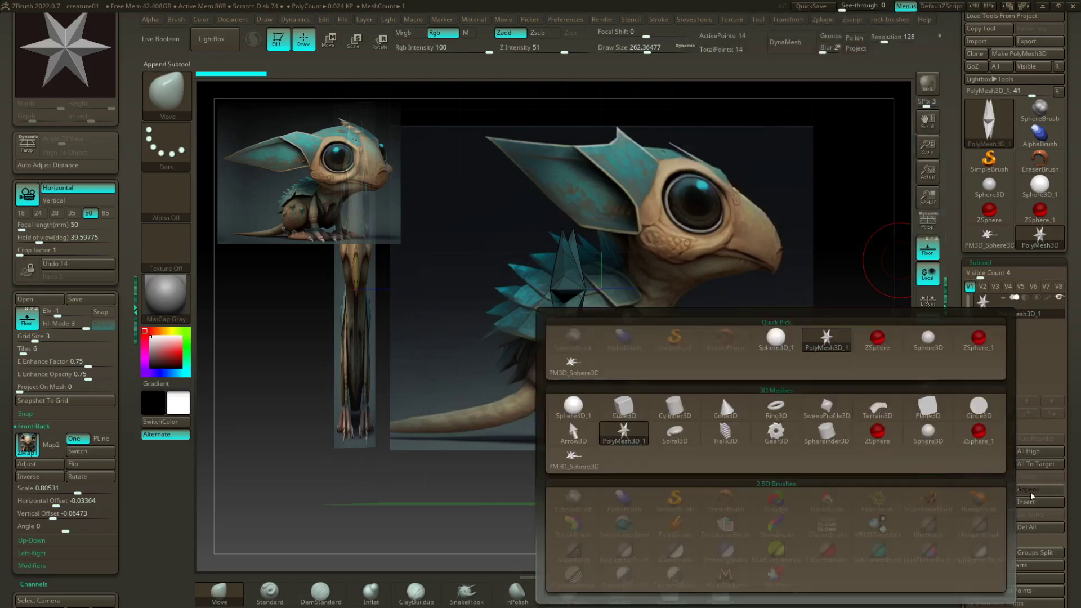
left_click(784, 339)
left_click_drag(855, 388, 831, 387)
Step: Delete the star subtool and keep only the sphere
left_click(1005, 338)
left_click(1007, 311)
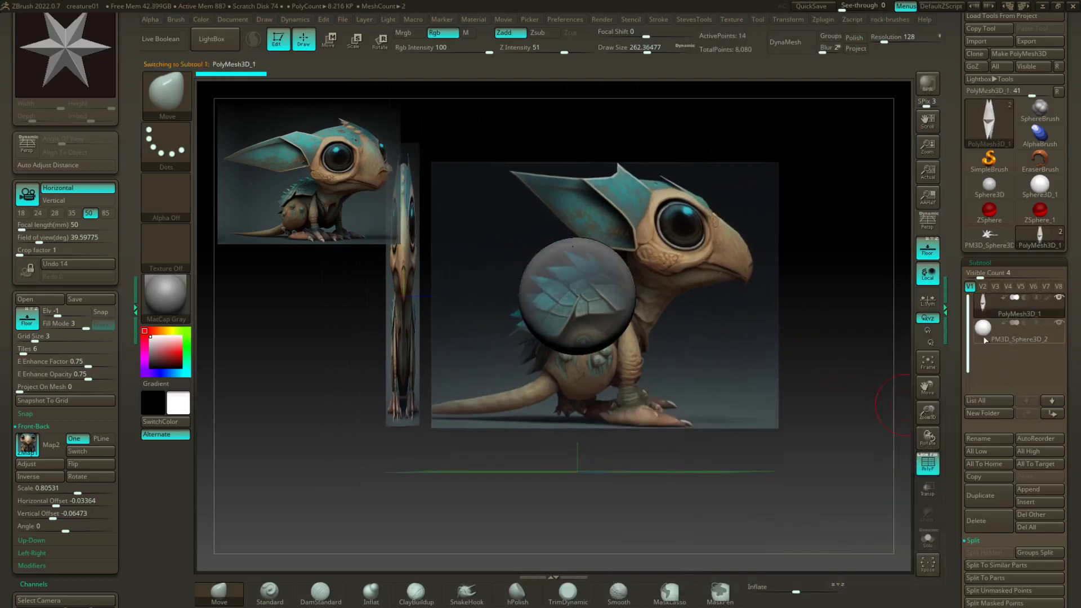
left_click(1032, 514)
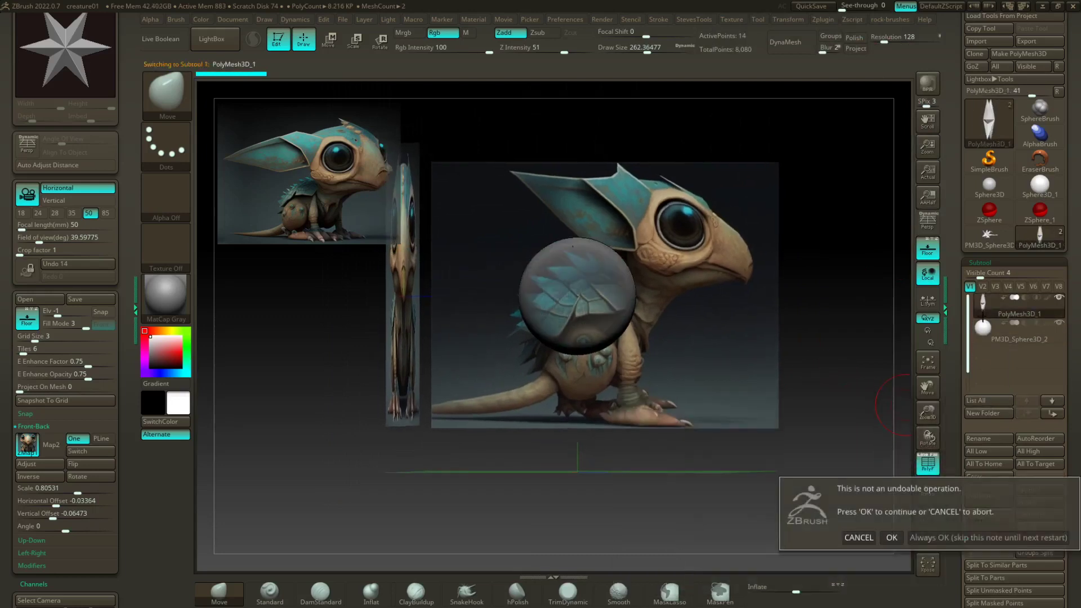
left_click(892, 537)
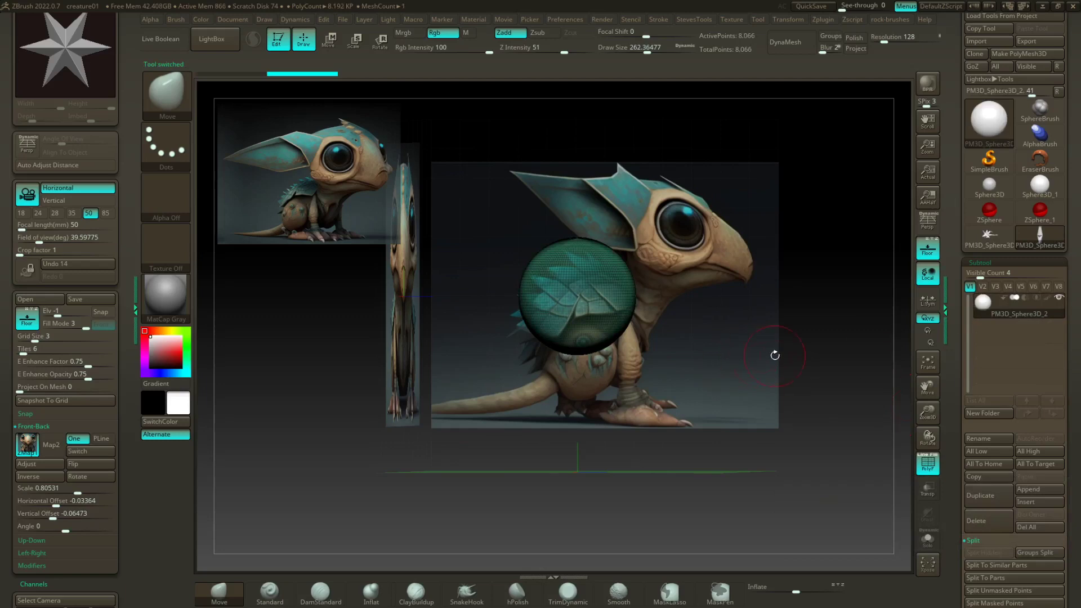
Step: Convert the sphere to a DynaMesh at resolution 56
scroll(1000, 396, "down", 5)
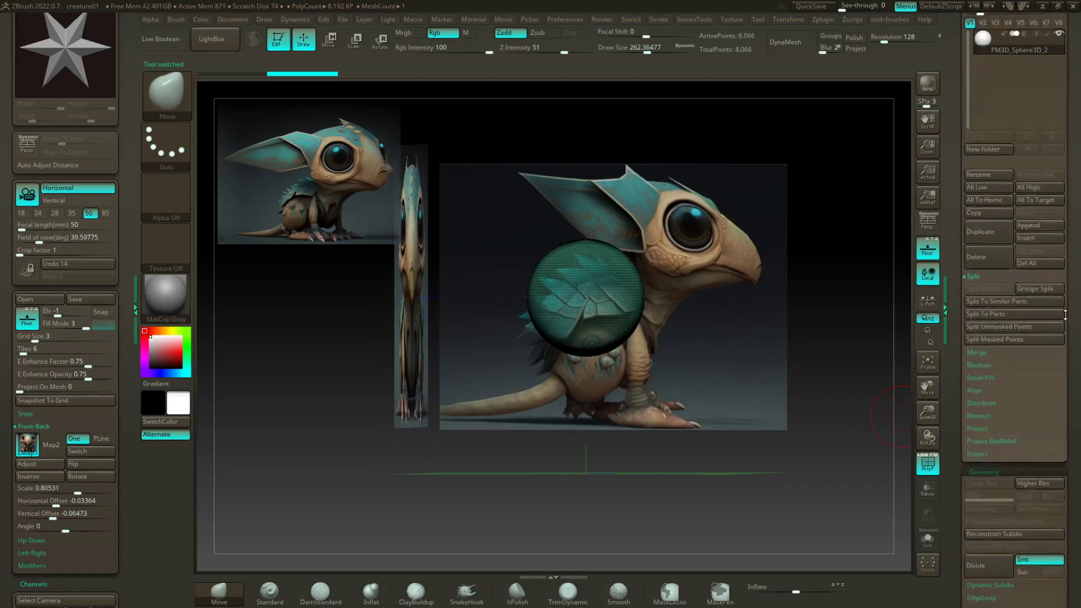
left_click(1064, 449)
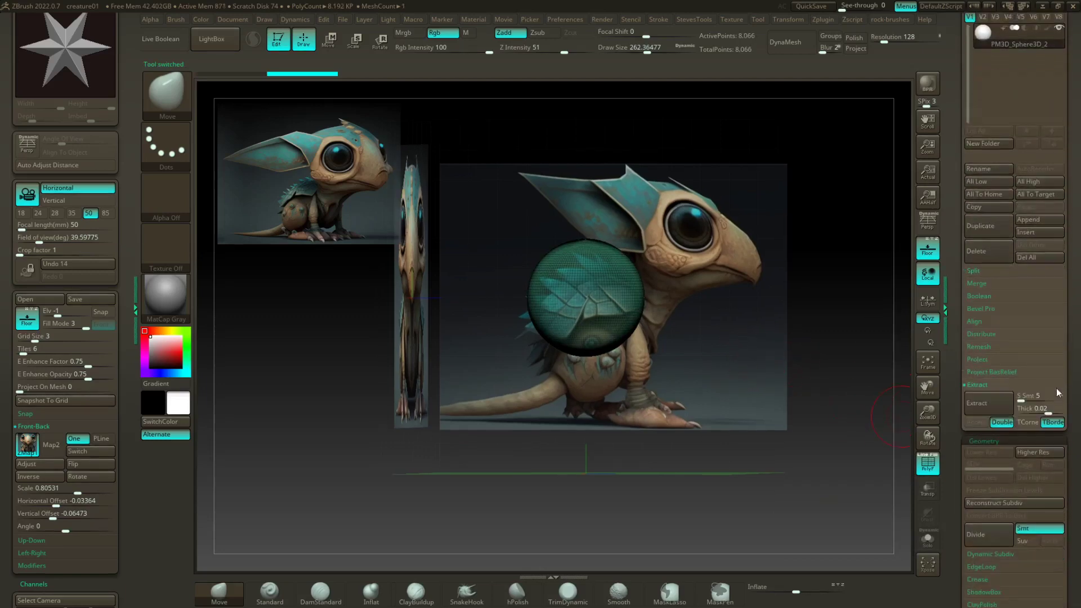
left_click(1005, 385)
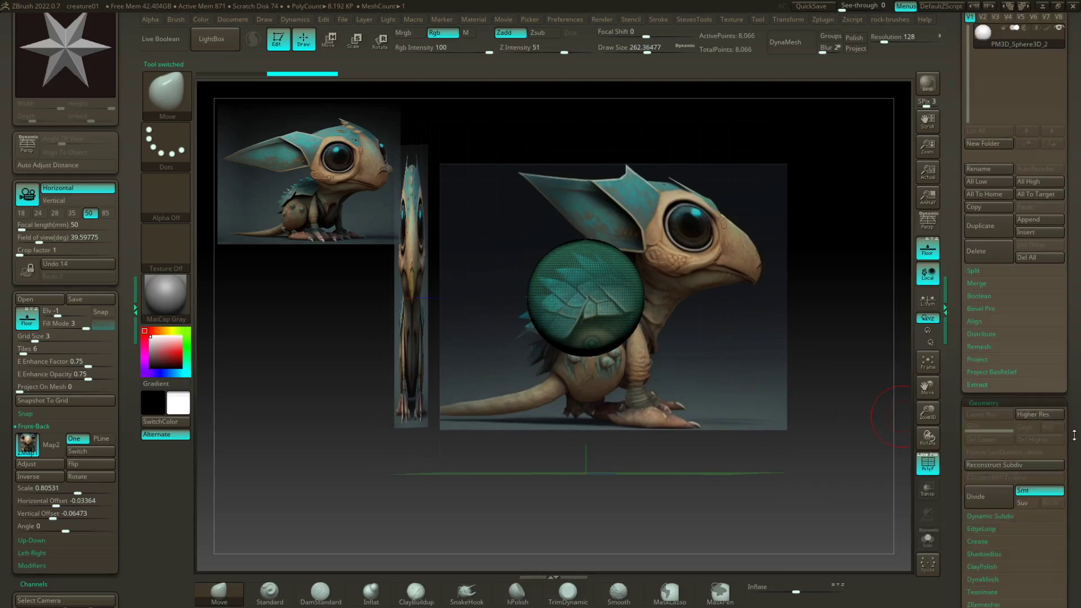
scroll(1008, 414, "down", 2)
left_click(980, 474)
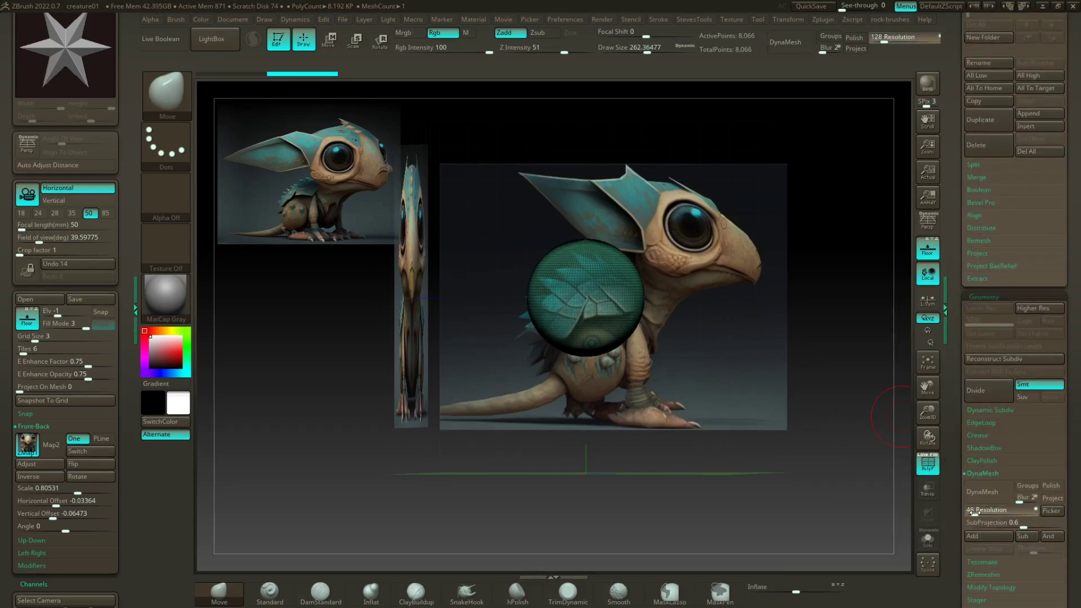
left_click_drag(976, 513, 976, 513)
left_click(990, 491)
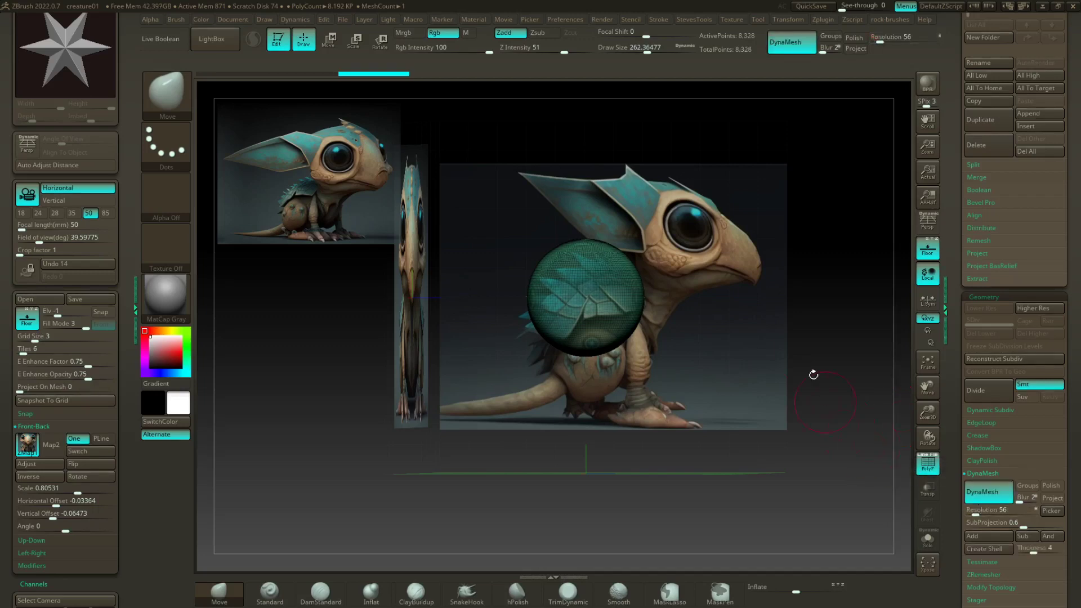
Step: Move the sphere onto the creature's torso in the side reference and scale it to the torso's size
mouse_move(806, 335)
left_mouse_down("alt")
mouse_move(823, 331)
mouse_move(758, 343)
left_mouse_up("alt")
mouse_move(756, 383)
left_mouse_down("alt")
mouse_move(753, 359)
mouse_move(659, 366)
mouse_move(749, 362)
mouse_move(706, 362)
left_mouse_up("alt")
key("w")
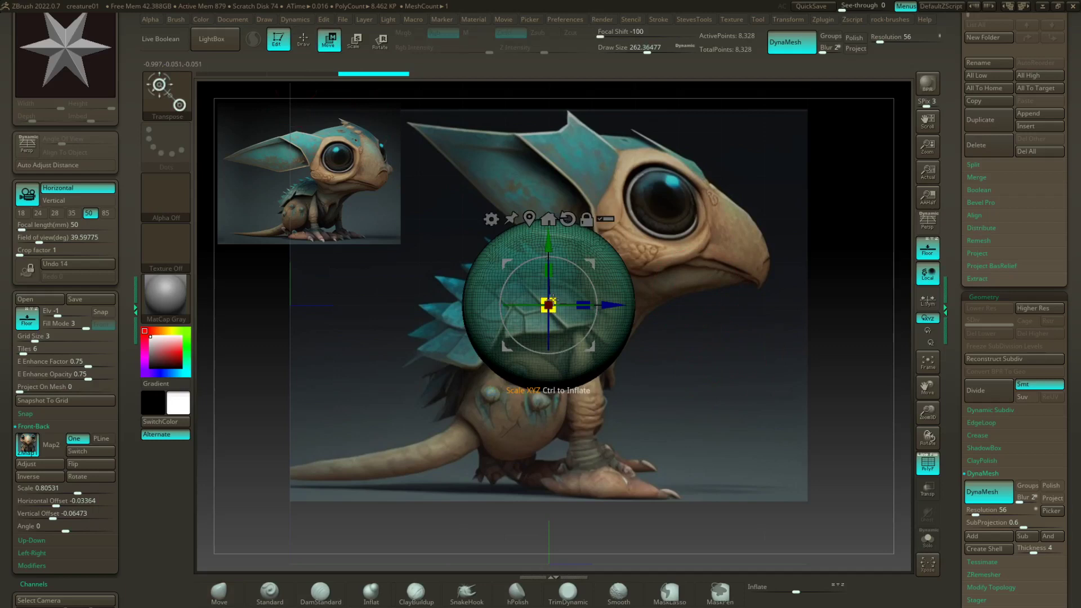
left_click_drag(553, 300, 529, 331)
left_click_drag(592, 265, 564, 331)
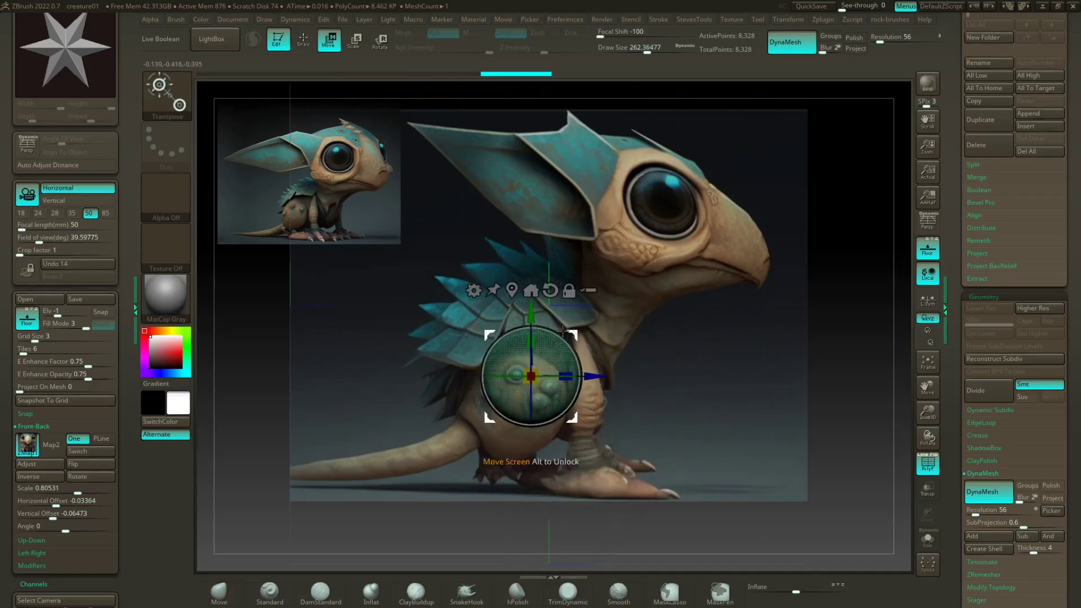
mouse_move(698, 357)
left_mouse_down()
mouse_move(549, 376)
mouse_move(704, 360)
mouse_move(679, 359)
left_mouse_up()
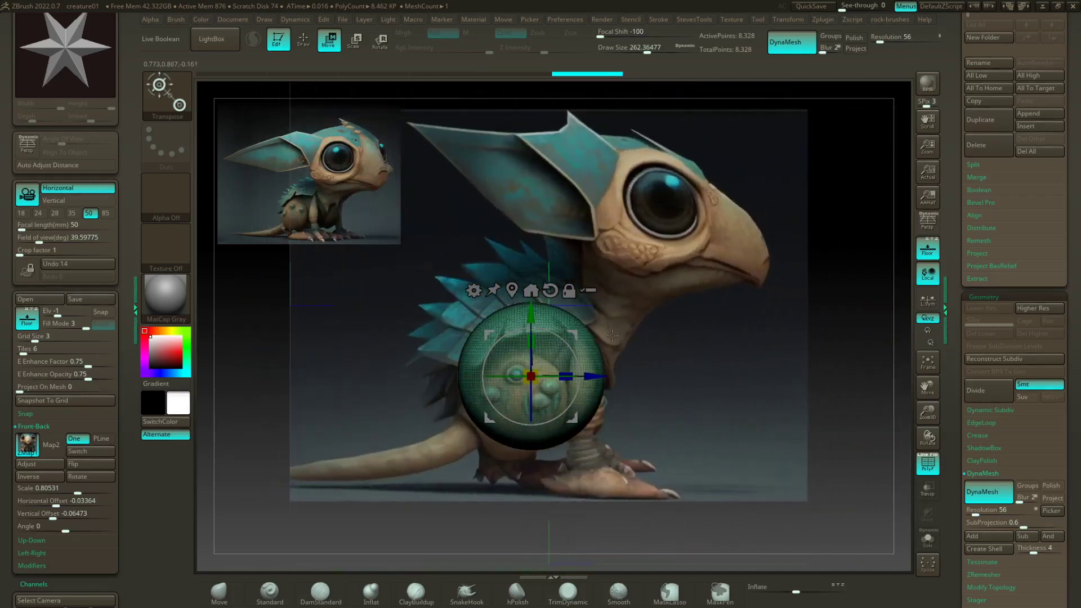
left_click(303, 40)
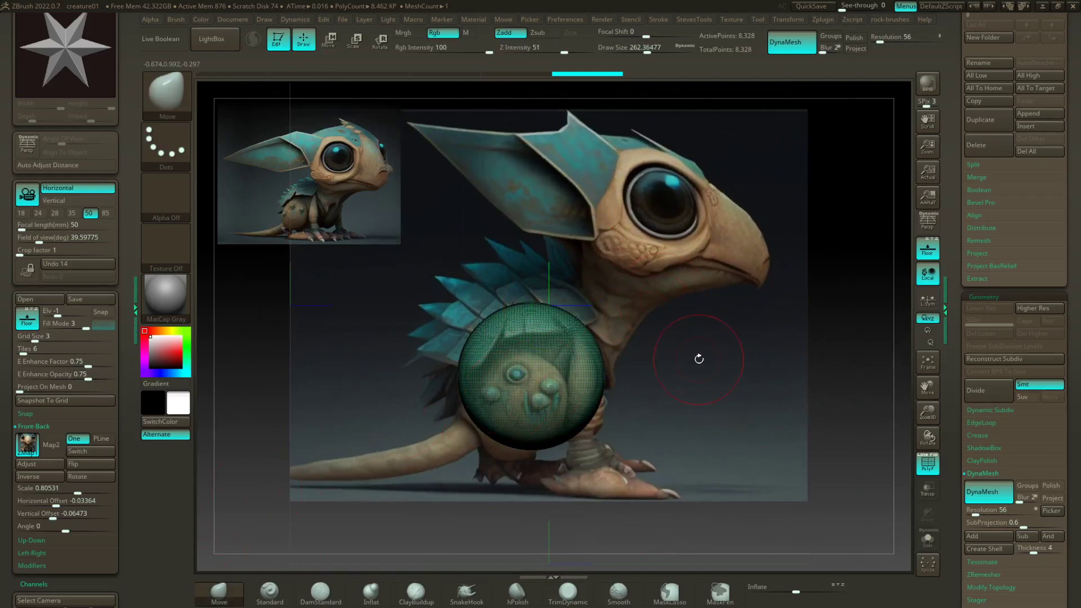
Step: Enlarge the Move brush to a draw size of about 422 and reshape the sphere's back, chest and underside to the side reference's torso
left_click_drag(736, 354, 747, 354)
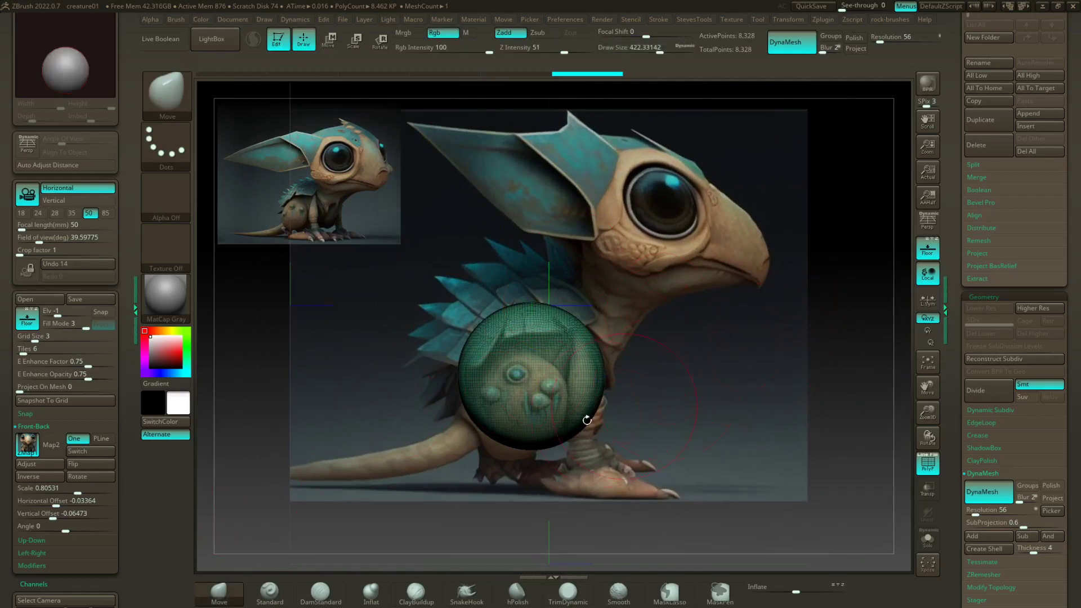
mouse_move(504, 424)
left_mouse_down()
mouse_move(488, 427)
mouse_move(502, 416)
left_mouse_up()
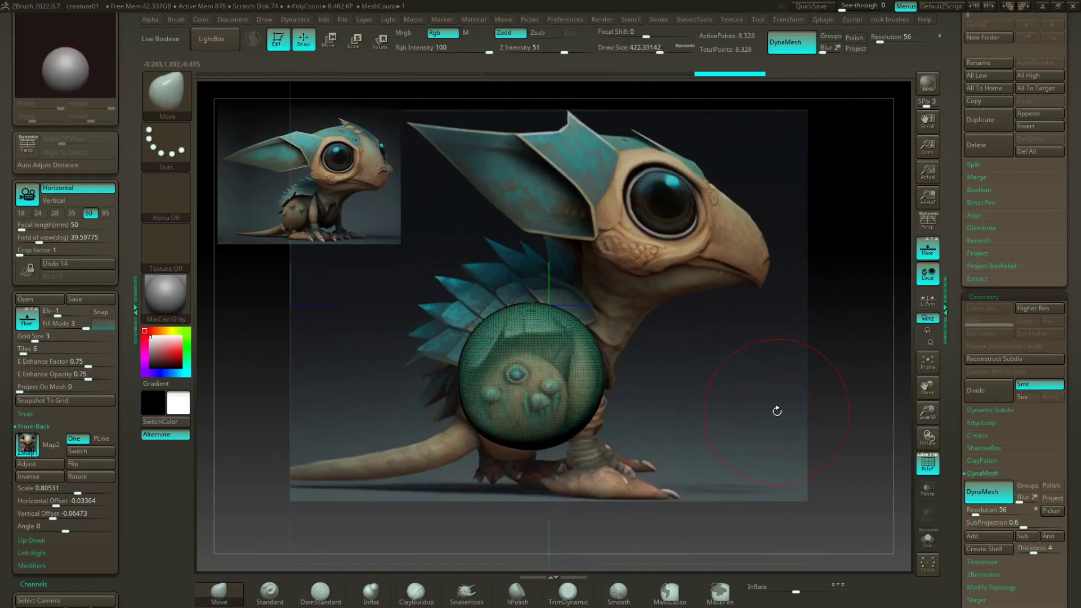
left_click_drag(777, 410, 586, 398)
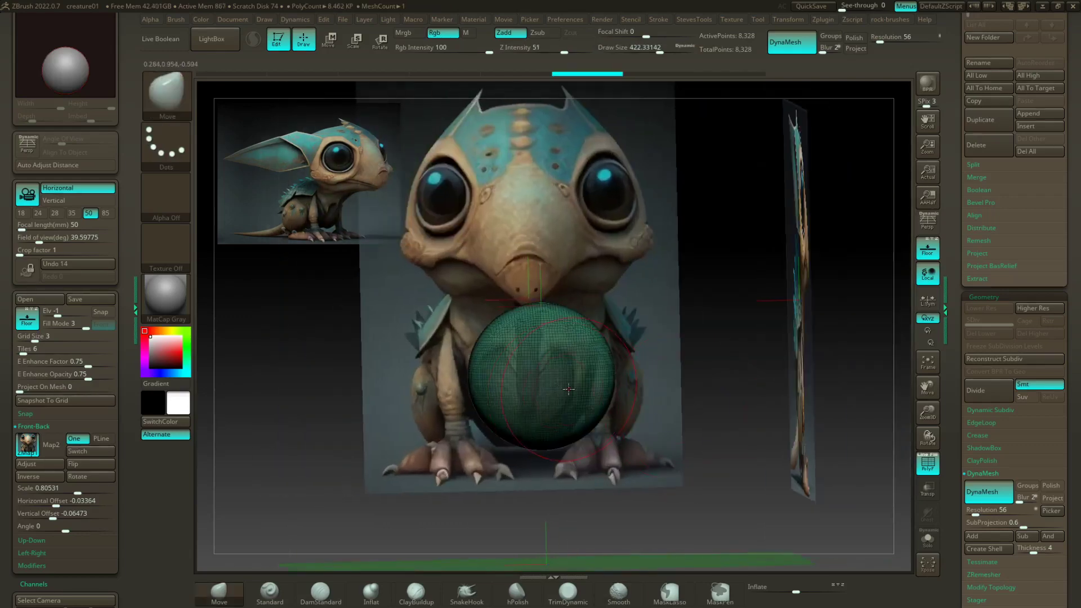
left_click_drag(698, 398, 788, 402)
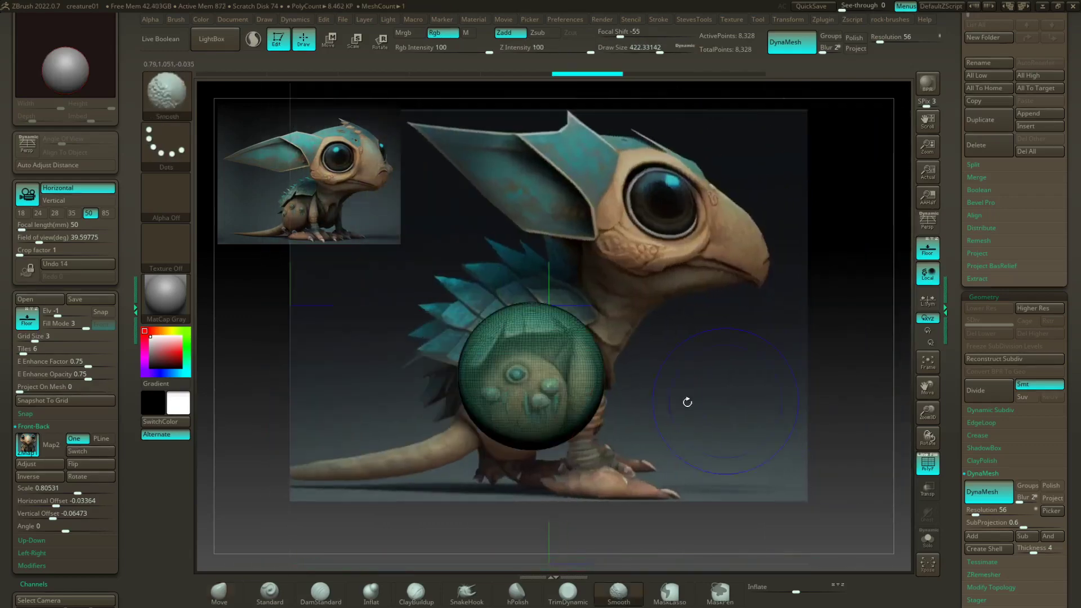
left_click_drag(473, 402, 470, 418)
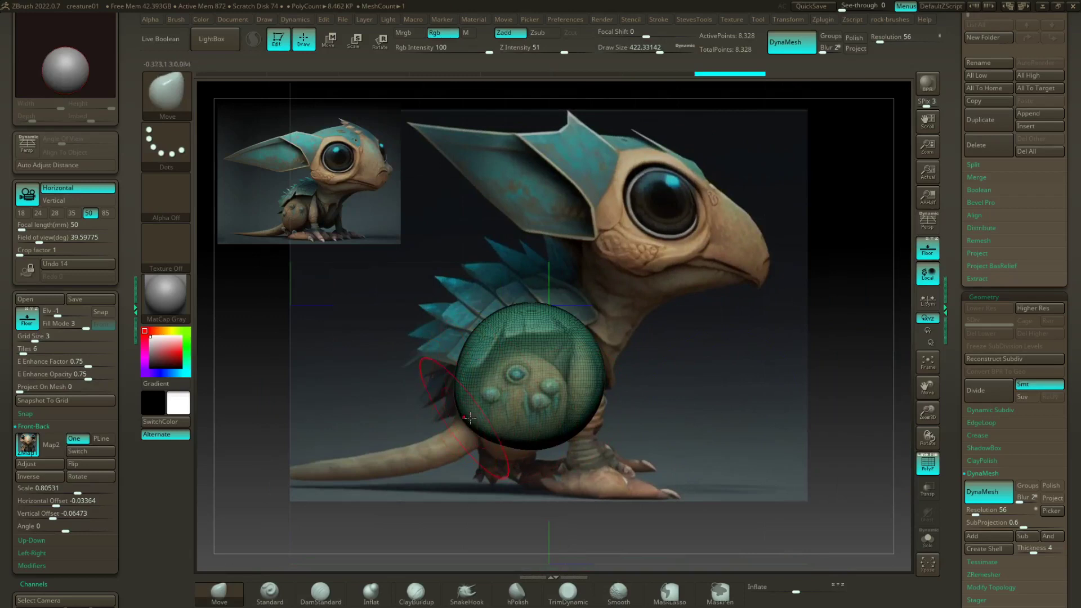
left_click_drag(586, 339, 598, 371)
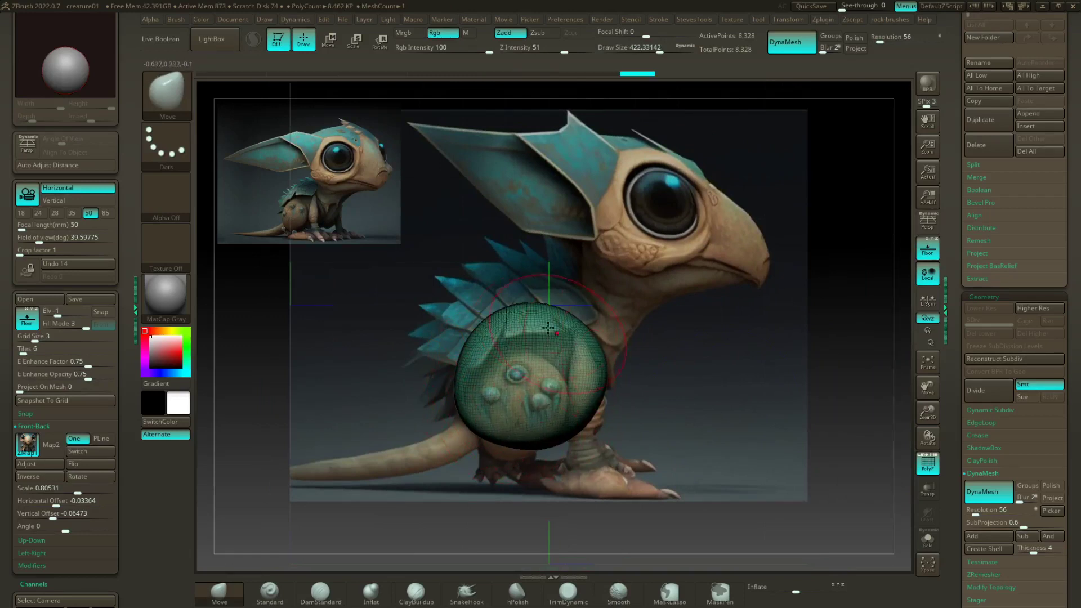
mouse_move(488, 324)
left_mouse_down()
mouse_move(496, 341)
mouse_move(549, 318)
mouse_move(492, 337)
left_mouse_up()
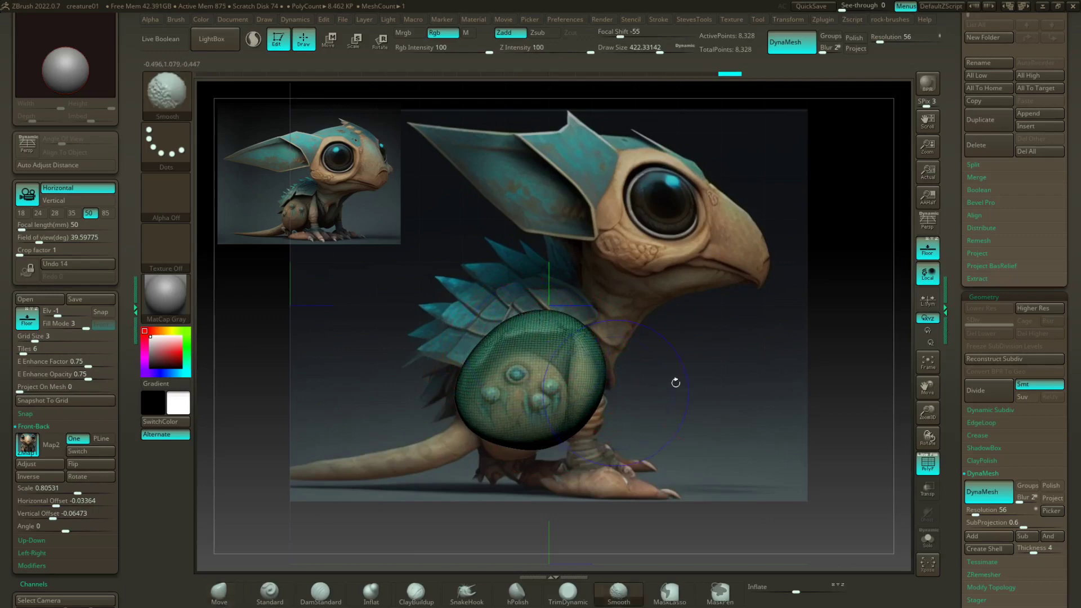
Step: Hide the polyframe wireframe and pull in the body's lower and upper sides to fit the front reference
left_click_drag(676, 379, 729, 401)
left_click(927, 477)
left_click_drag(765, 437, 766, 429, "shift")
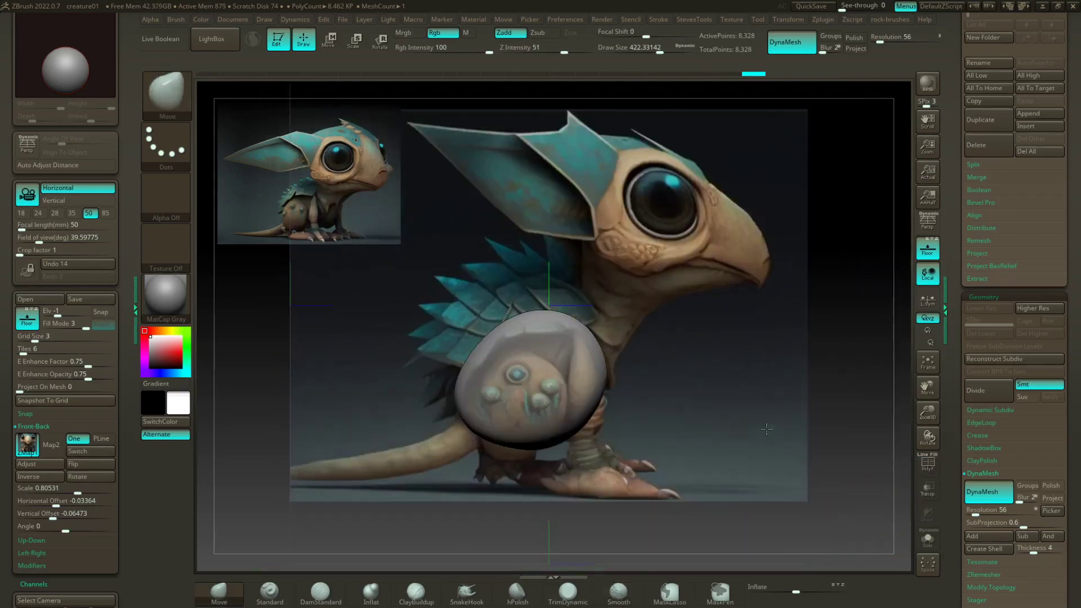
left_click_drag(614, 337, 653, 373, "shift")
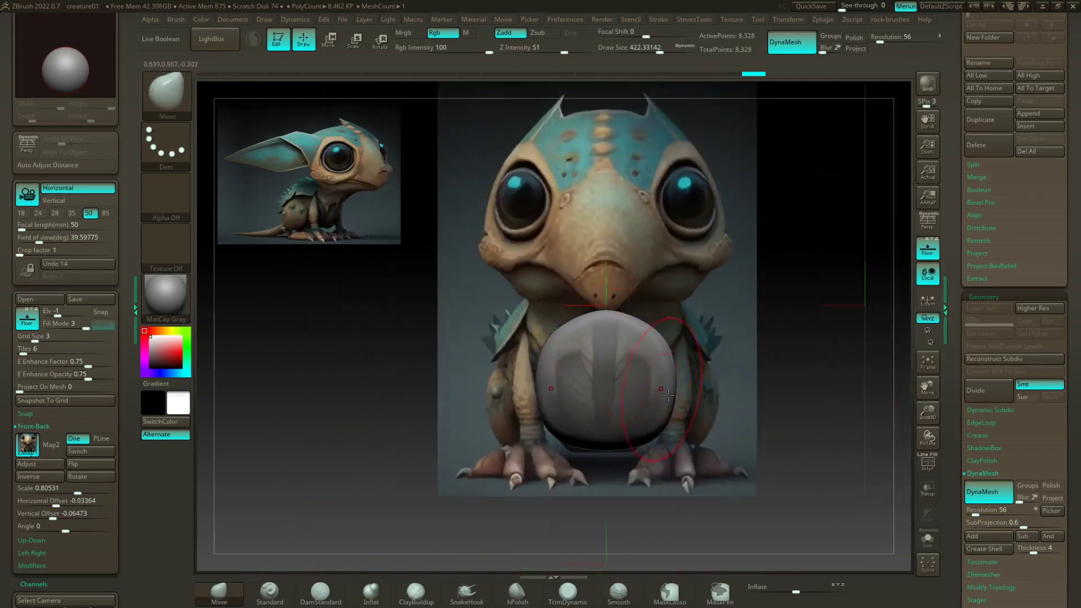
left_click_drag(650, 439, 645, 435)
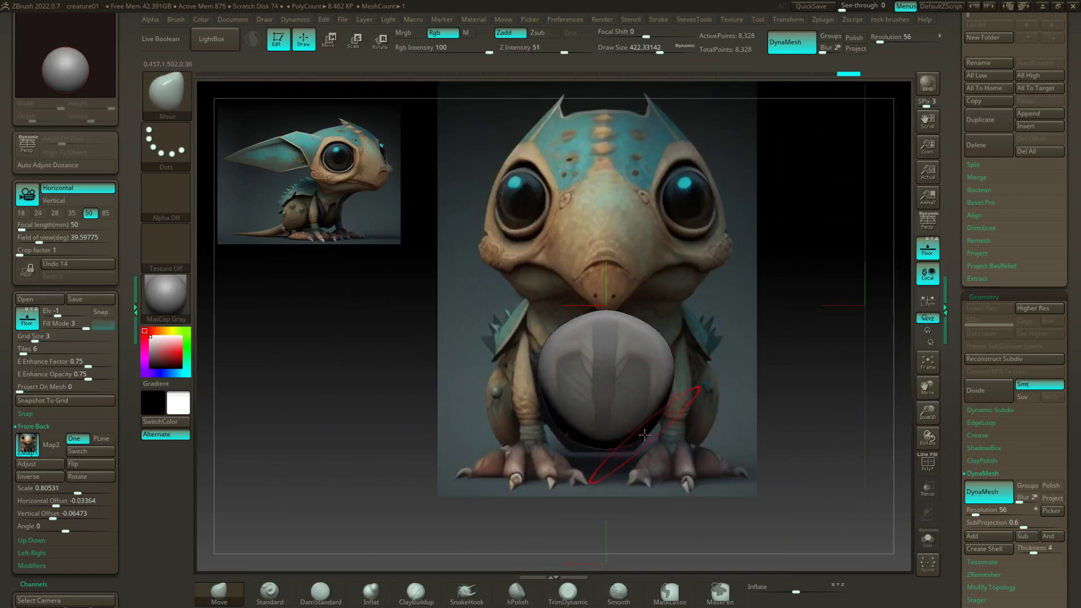
left_click_drag(658, 341, 645, 324)
Step: Push up the rear and middle of the body's underside to follow the belly in the side reference
left_click_drag(713, 338, 770, 340, "shift")
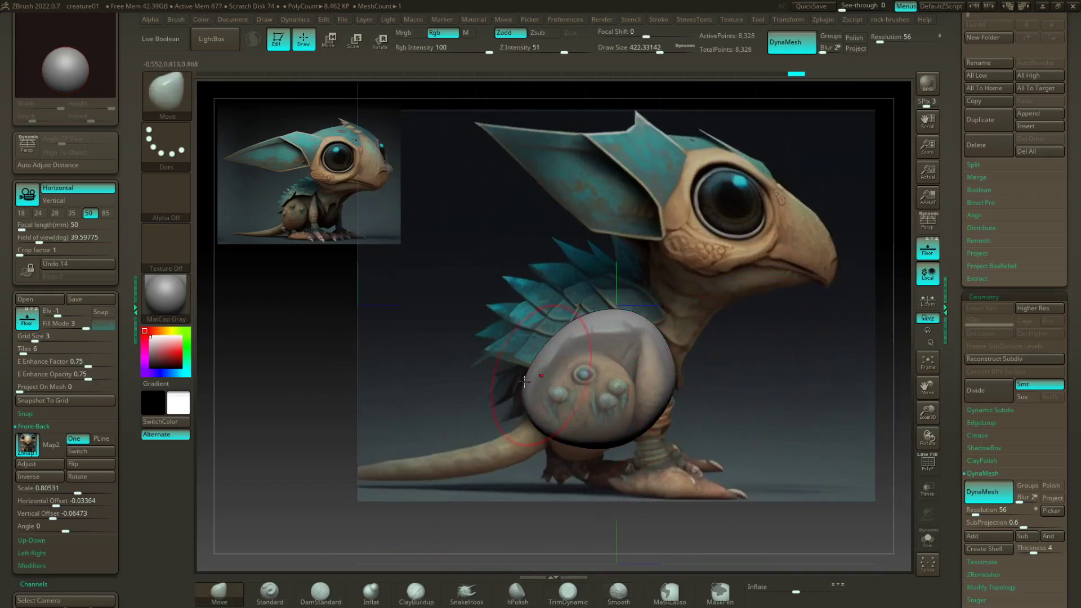
left_click_drag(805, 421, 804, 468, "shift")
mouse_move(575, 443)
left_mouse_down()
mouse_move(553, 427)
mouse_move(604, 422)
mouse_move(575, 430)
left_mouse_up()
left_click_drag(543, 434, 542, 423)
left_click_drag(580, 434, 580, 428)
left_click_drag(636, 454, 662, 402, "shift")
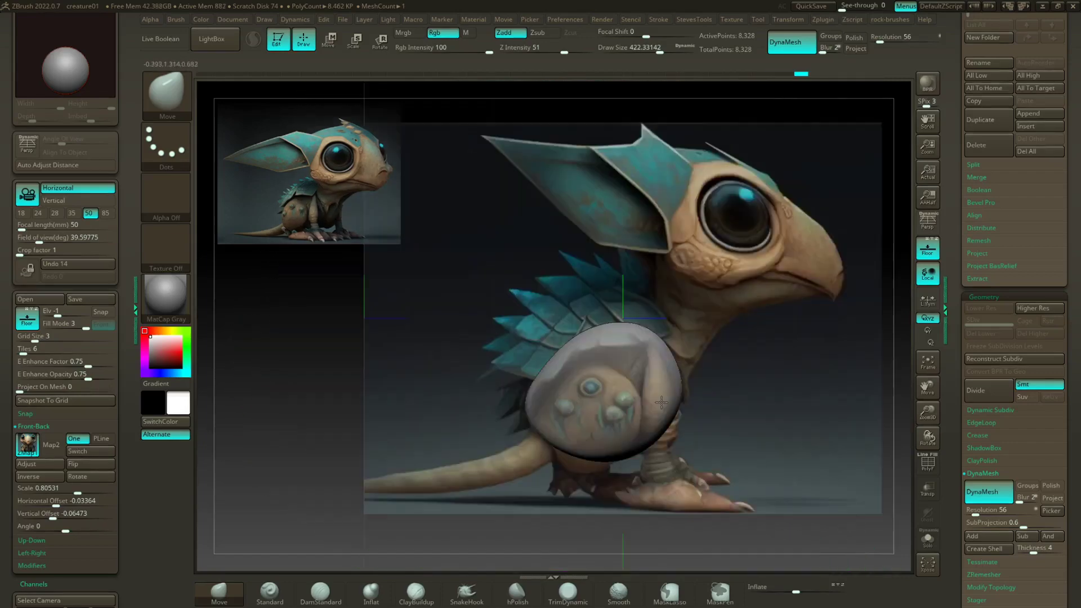
Step: Tuck in the body's rear edge and pull its top up toward the neck base, comparing it with the front and side references
left_click_drag(535, 398, 539, 410)
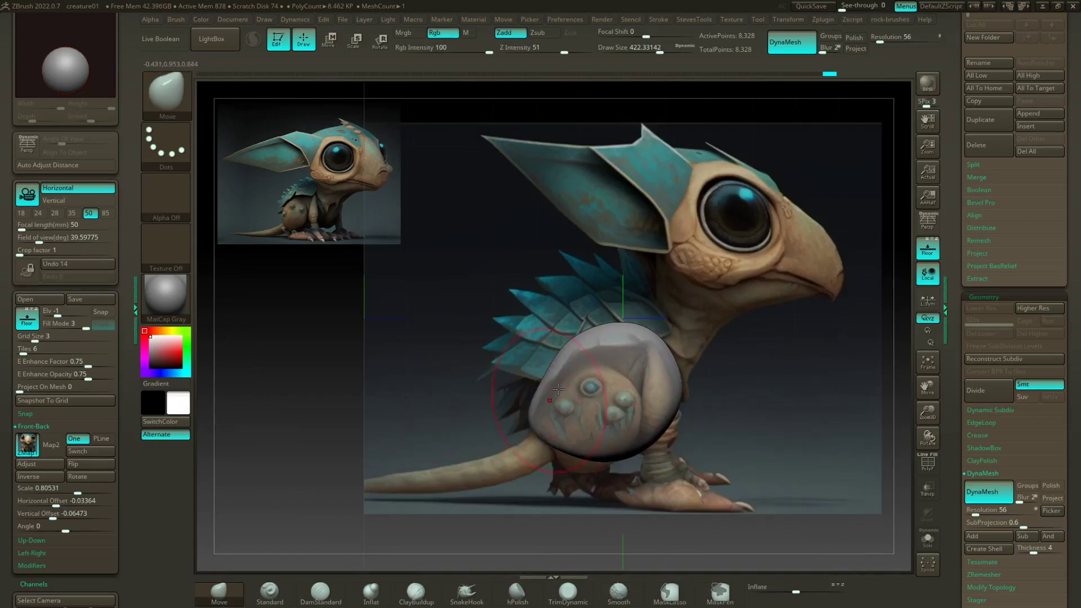
left_click_drag(579, 337, 648, 315)
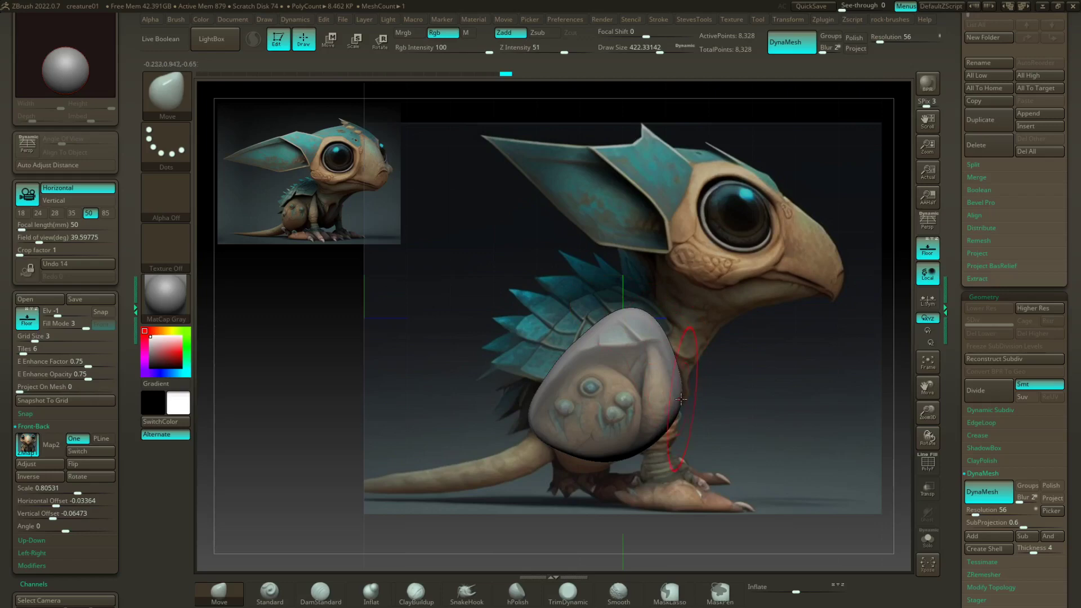
right_click_drag(633, 446, 622, 474)
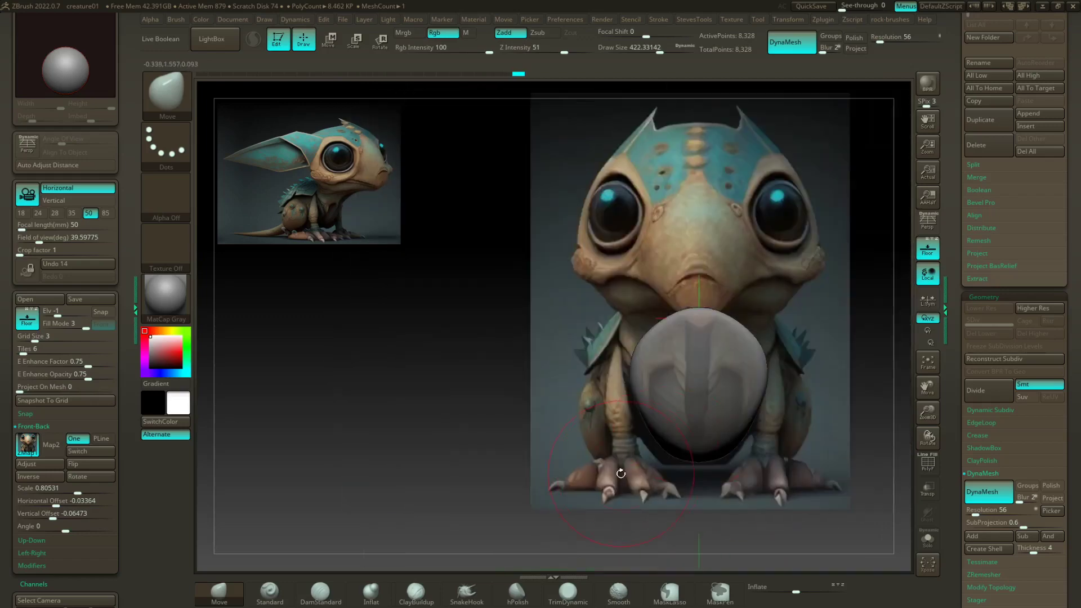
right_click_drag(740, 474, 784, 461)
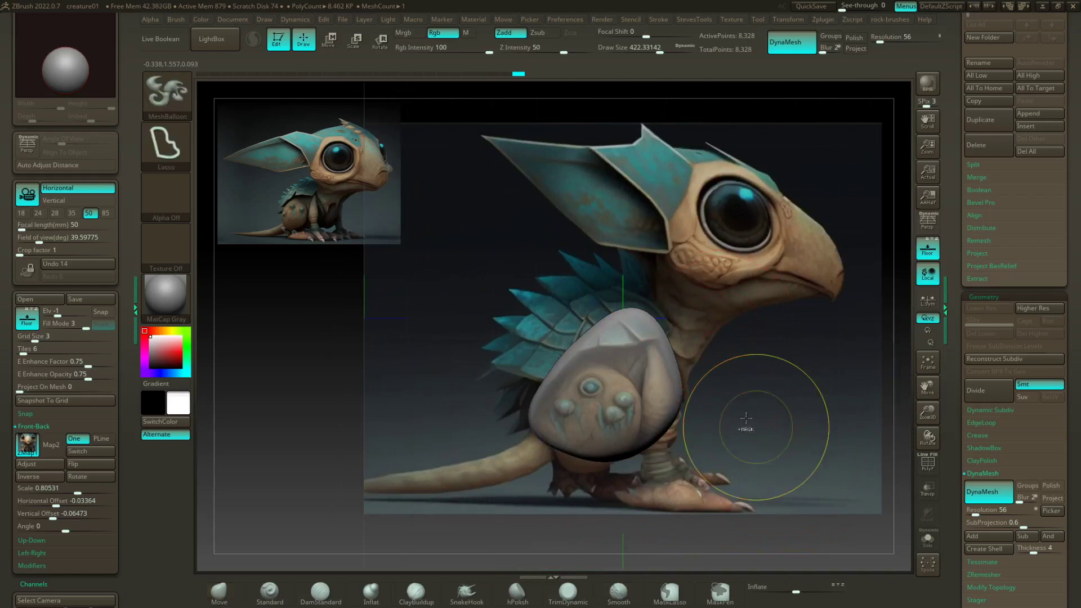
Step: Draw a neck and lower jaw volume over the side reference with the MeshBalloon brush
left_click(148, 91, "ctrl")
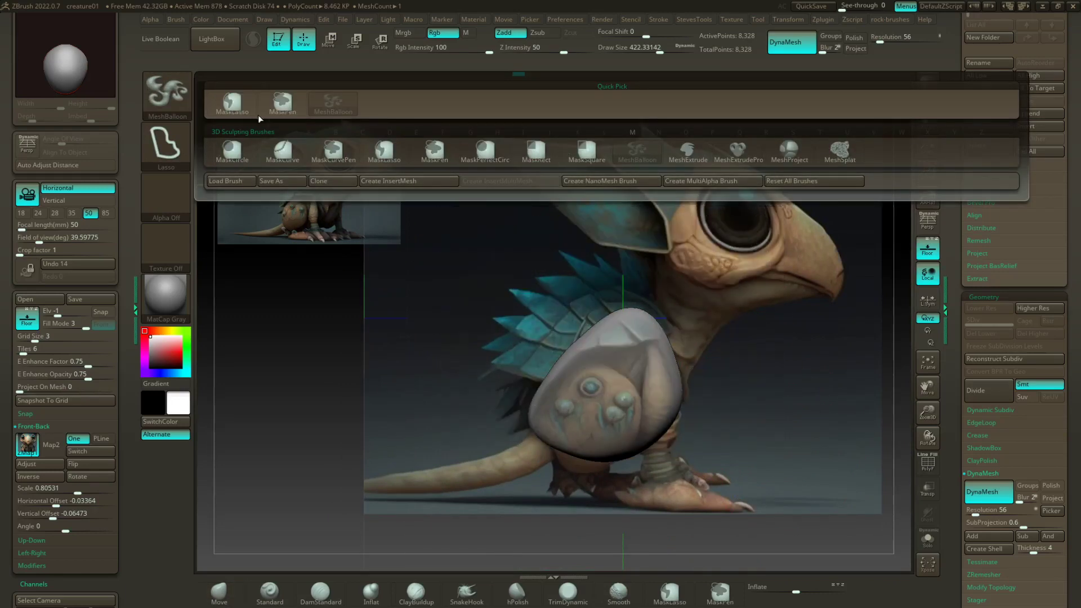
left_click(232, 102)
left_click(166, 93, "ctrl")
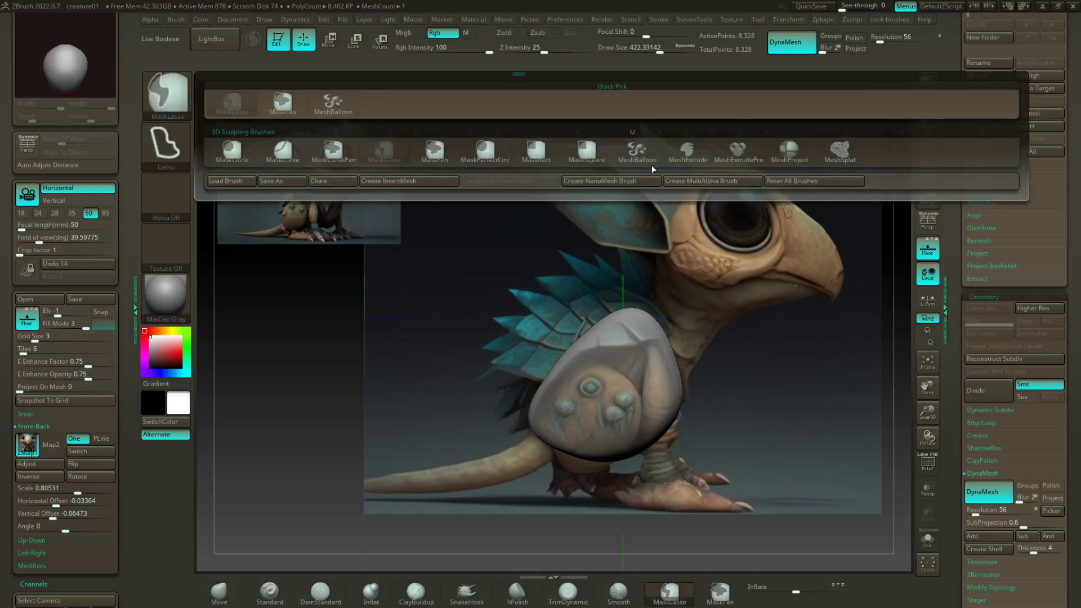
left_click(640, 154)
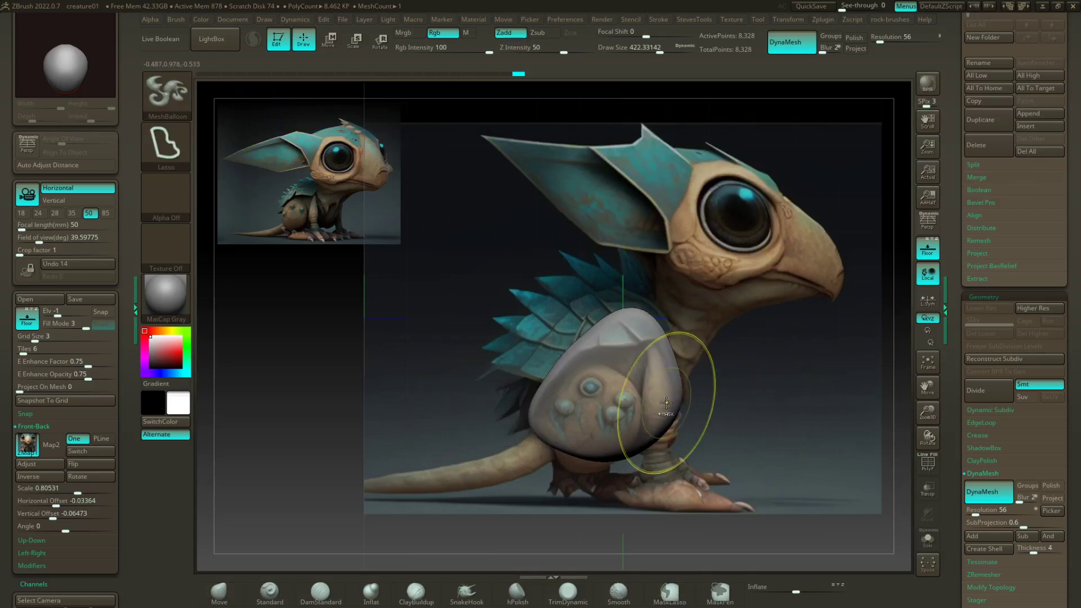
mouse_move(672, 400)
left_mouse_down("ctrl")
mouse_move(728, 321)
mouse_move(818, 299)
mouse_move(683, 280)
mouse_move(650, 222)
mouse_move(659, 259)
mouse_move(633, 344)
left_mouse_up("ctrl")
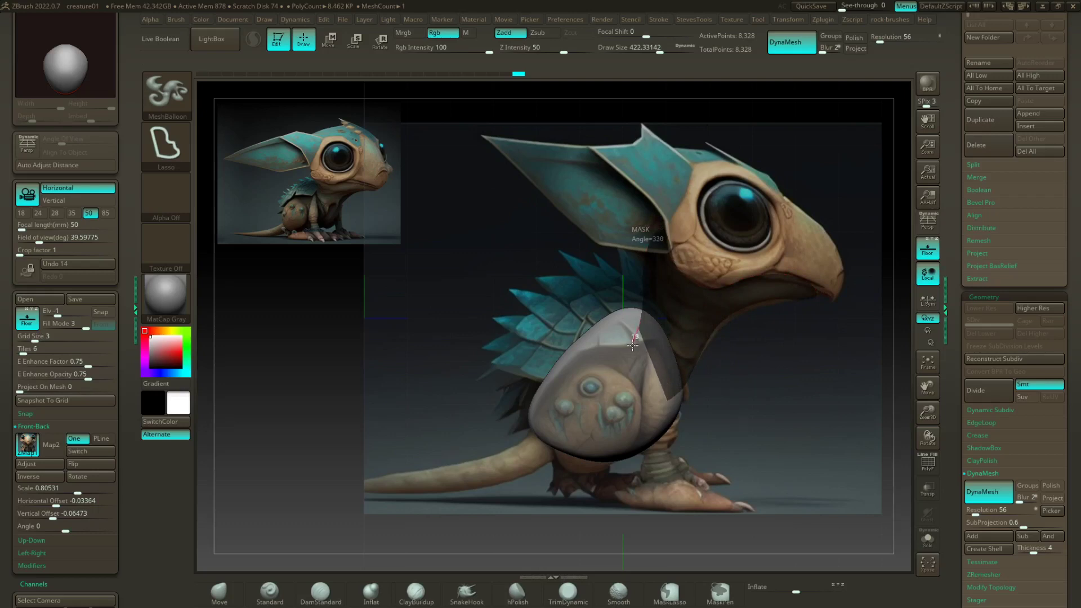
left_click_drag(632, 345, 632, 340, "ctrl")
Step: Adjust the tip of the neck and the lower jaw with the Move brush to follow the side reference
left_click_drag(755, 372, 656, 378, "shift")
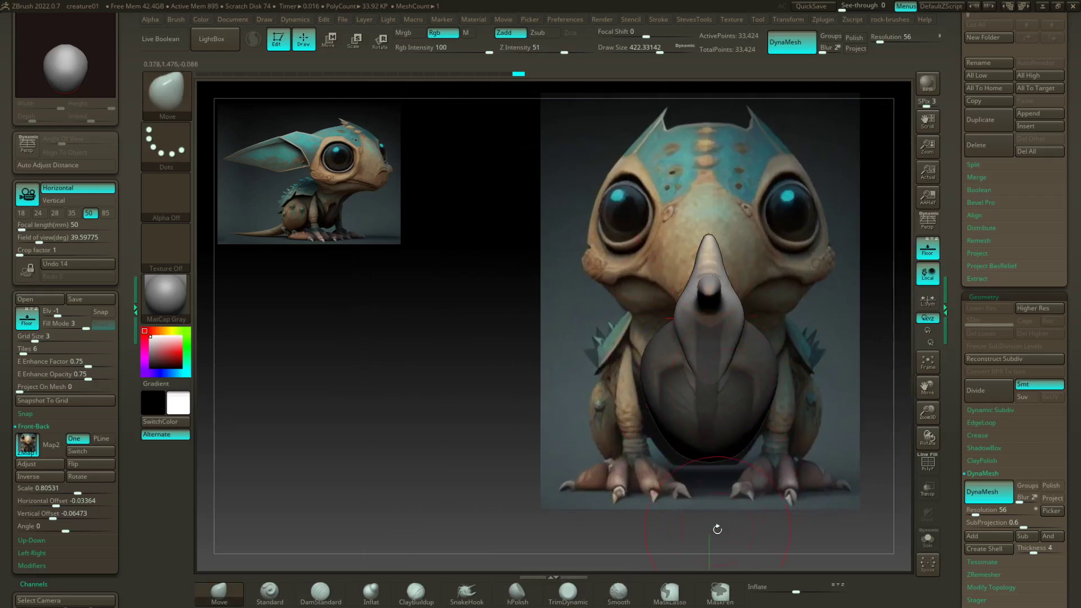
left_click_drag(718, 530, 765, 518, "shift")
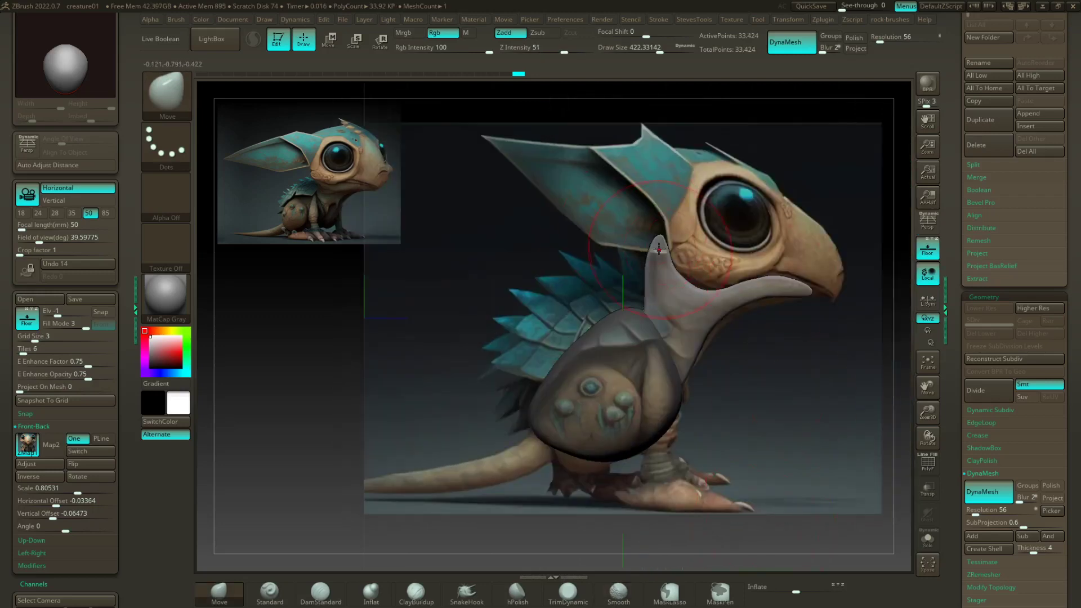
mouse_move(659, 249)
left_mouse_down()
mouse_move(680, 278)
mouse_move(667, 273)
left_mouse_up()
left_click_drag(717, 302, 794, 302)
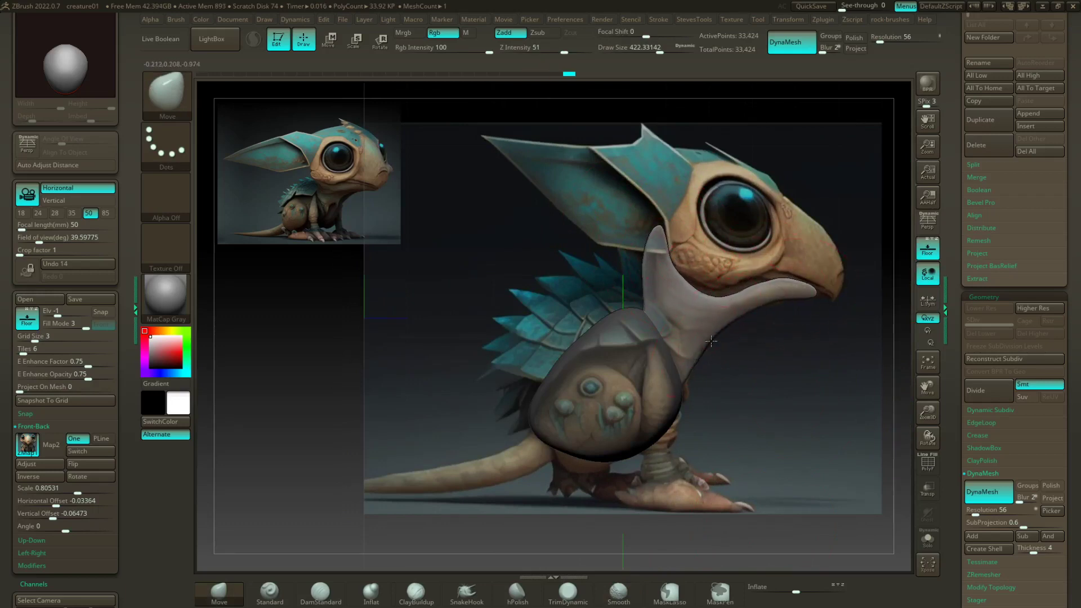
Step: Try to reshape the top of the neck into separate prongs with the Move brush and clear the mask on the body
left_click_drag(752, 390, 641, 401)
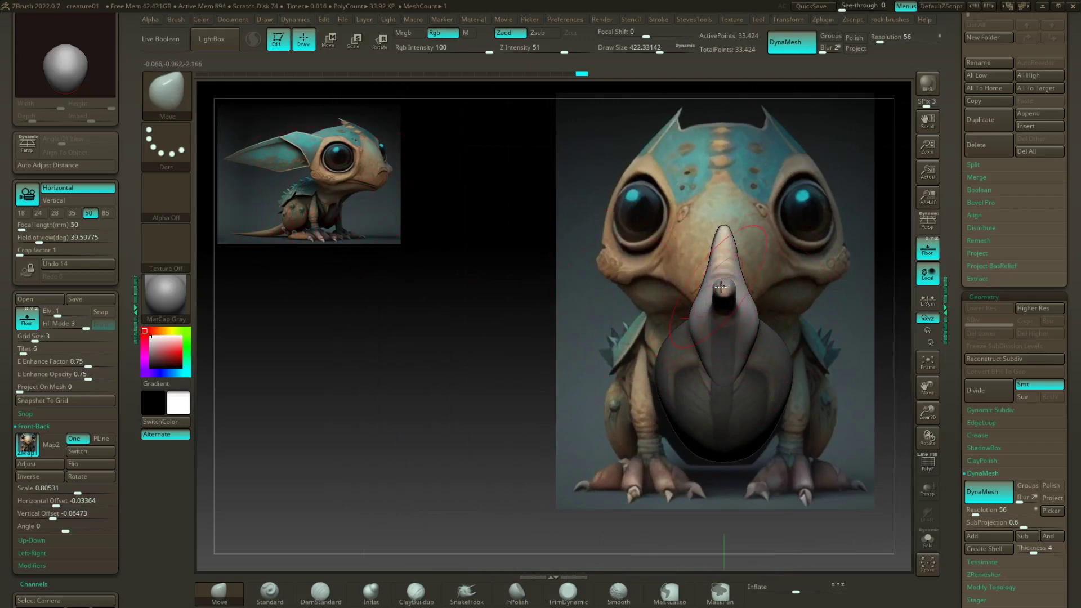
left_click_drag(490, 398, 614, 375)
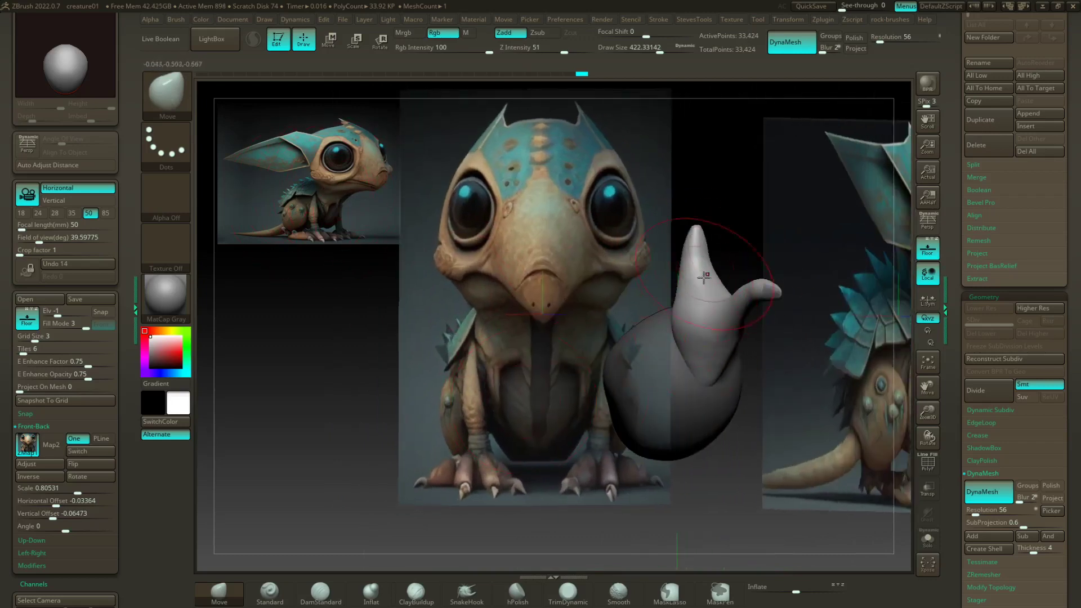
left_click_drag(705, 286, 684, 292)
mouse_move(728, 232)
left_mouse_down()
mouse_move(721, 295)
mouse_move(739, 336)
mouse_move(704, 284)
mouse_move(700, 221)
mouse_move(787, 232)
mouse_move(859, 186)
mouse_move(826, 261)
left_mouse_up()
left_click_drag(713, 272, 705, 219)
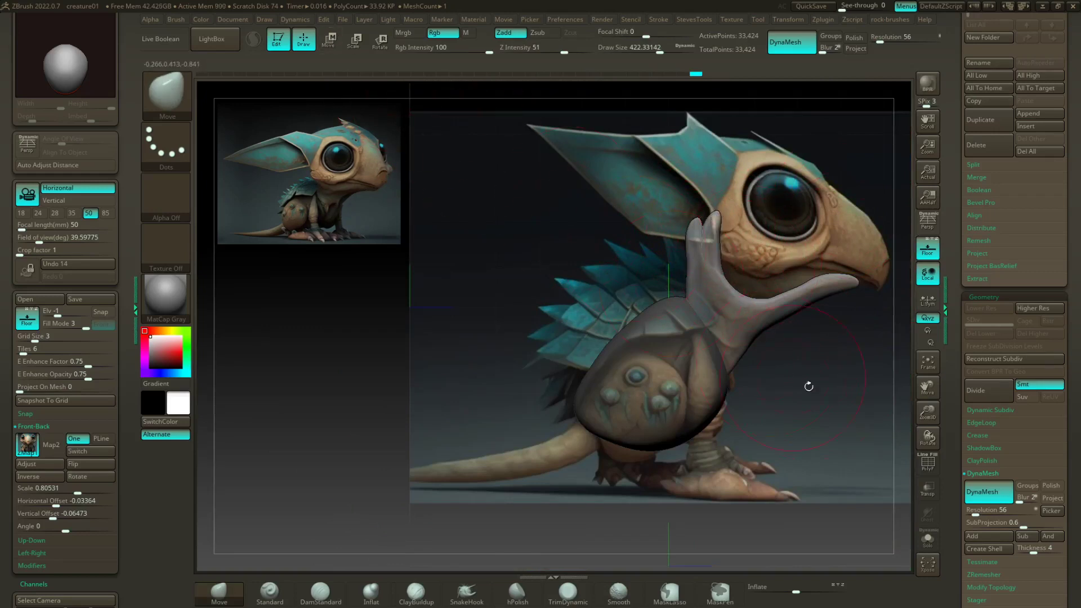
left_click_drag(809, 386, 811, 383, "ctrl")
key("ctrl")
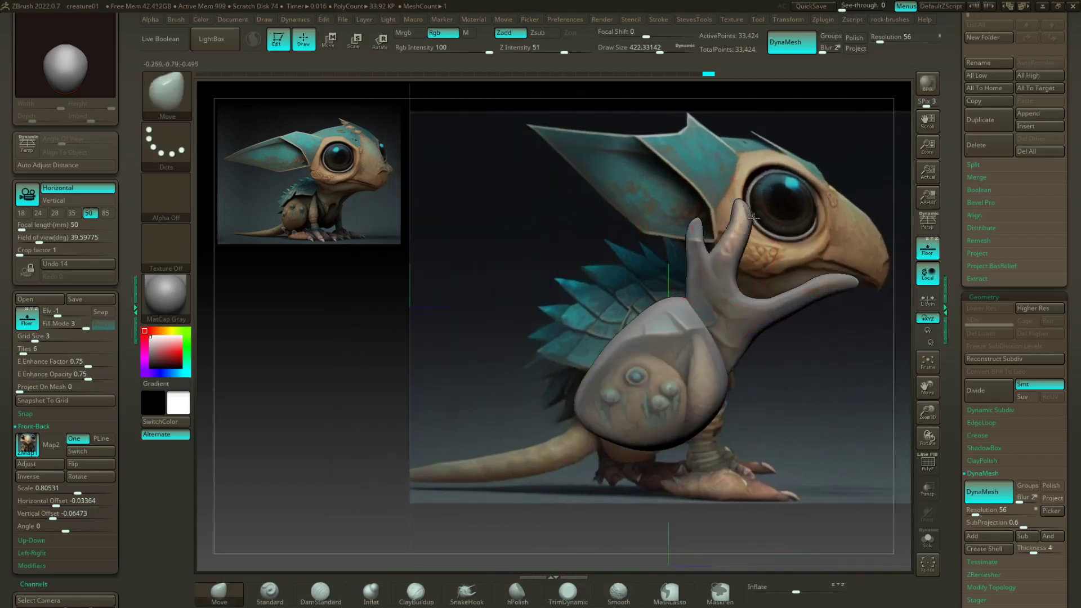
key("ctrl")
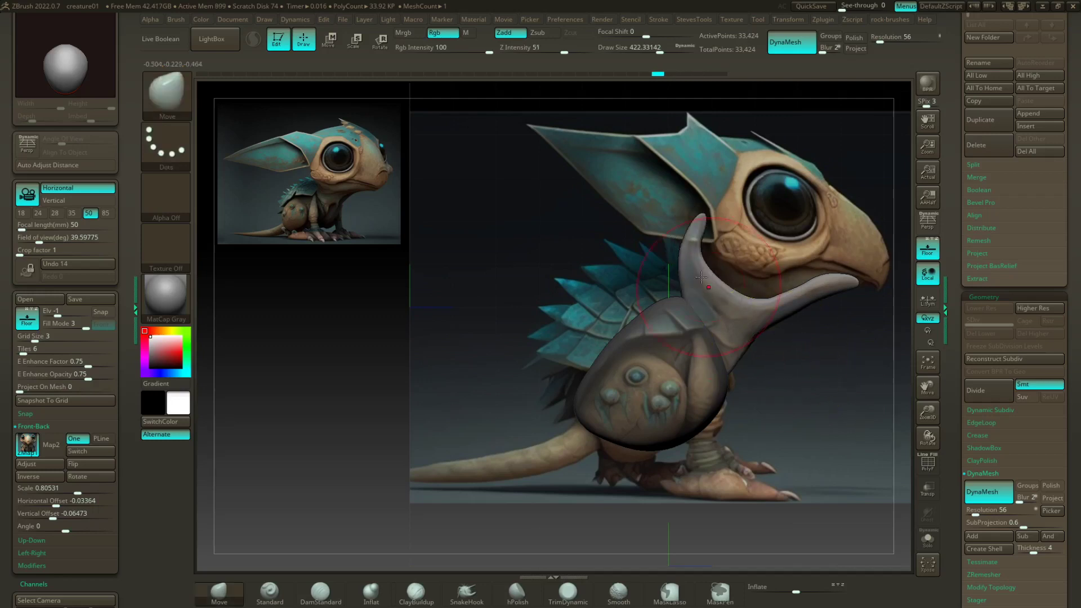
Step: Undo the last pull on the neck and smooth its upper tip against the side reference
left_click_drag(701, 277, 699, 269)
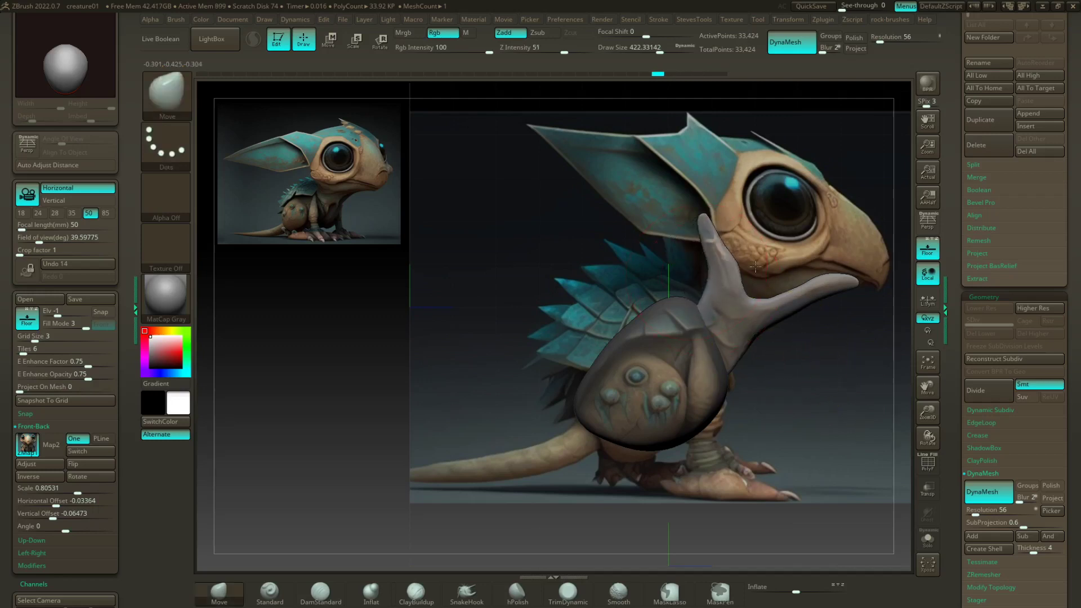
key("ctrl+z")
mouse_move(708, 226)
left_mouse_down()
mouse_move(705, 253)
mouse_move(709, 215)
left_mouse_up()
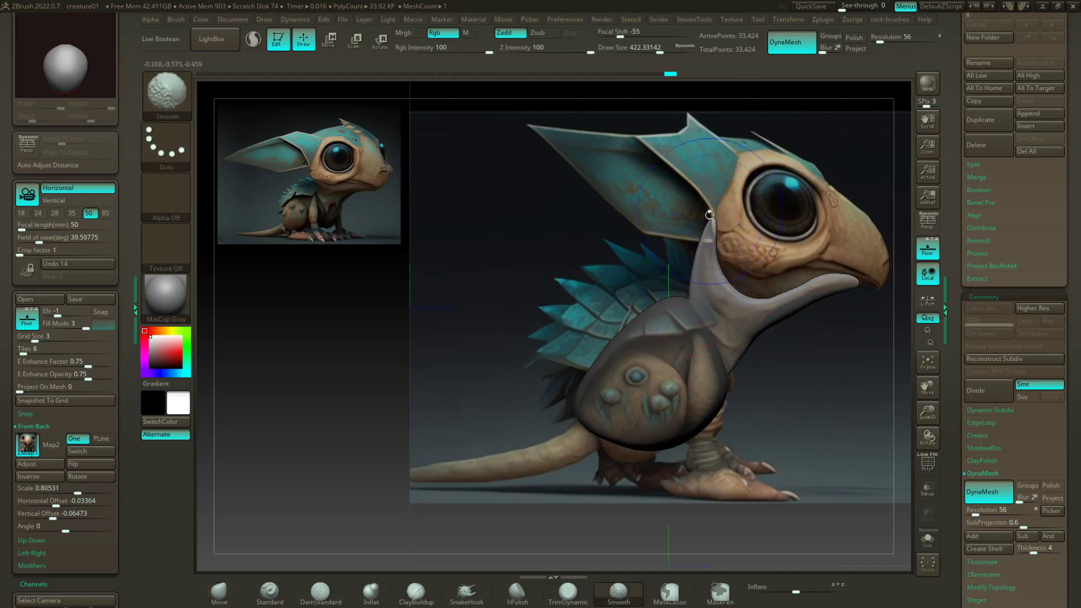
mouse_move(834, 389)
left_mouse_down()
mouse_move(761, 398)
mouse_move(811, 396)
mouse_move(793, 378)
mouse_move(811, 371)
mouse_move(760, 326)
left_mouse_up()
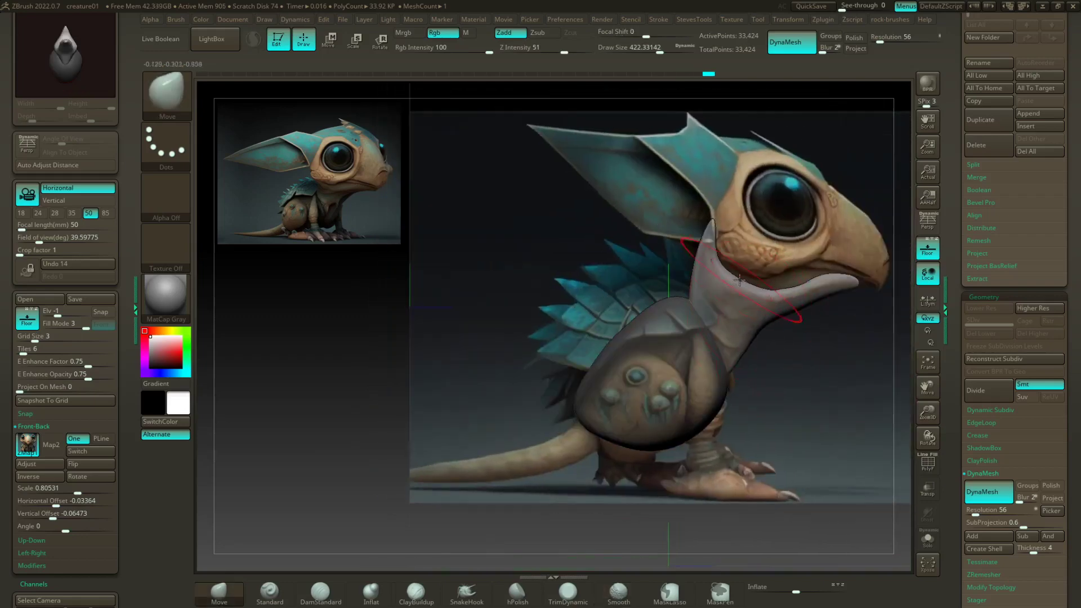
Step: Raise the lower jaw's upper edge with the Move brush to follow the mouth line in the side reference
left_click_drag(769, 281, 777, 281)
left_click_drag(811, 322, 809, 340, "shift")
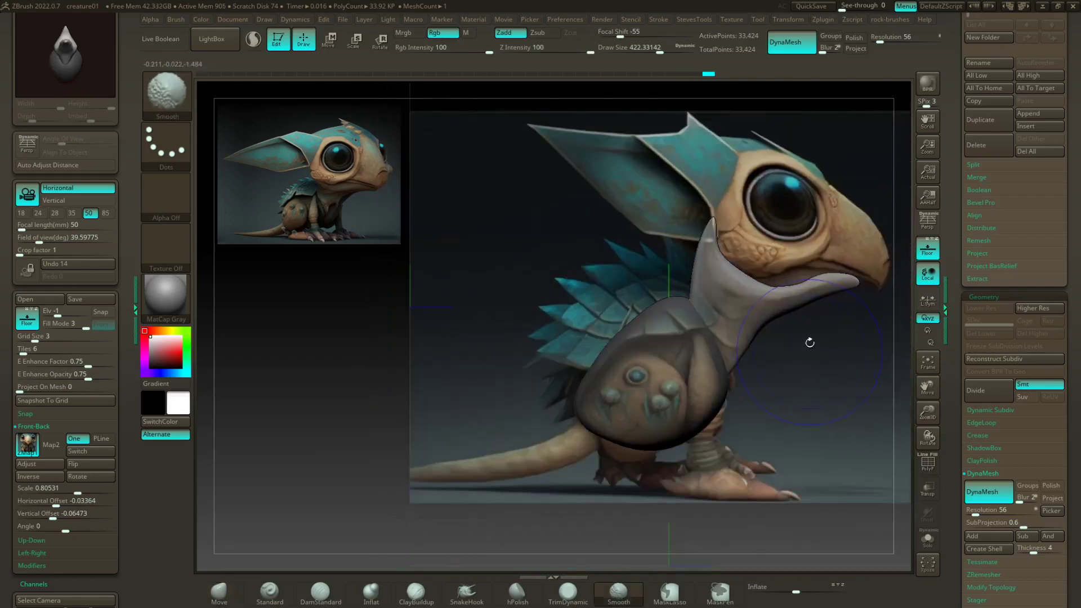
left_click_drag(793, 288, 827, 278)
right_click_drag(817, 274, 726, 294)
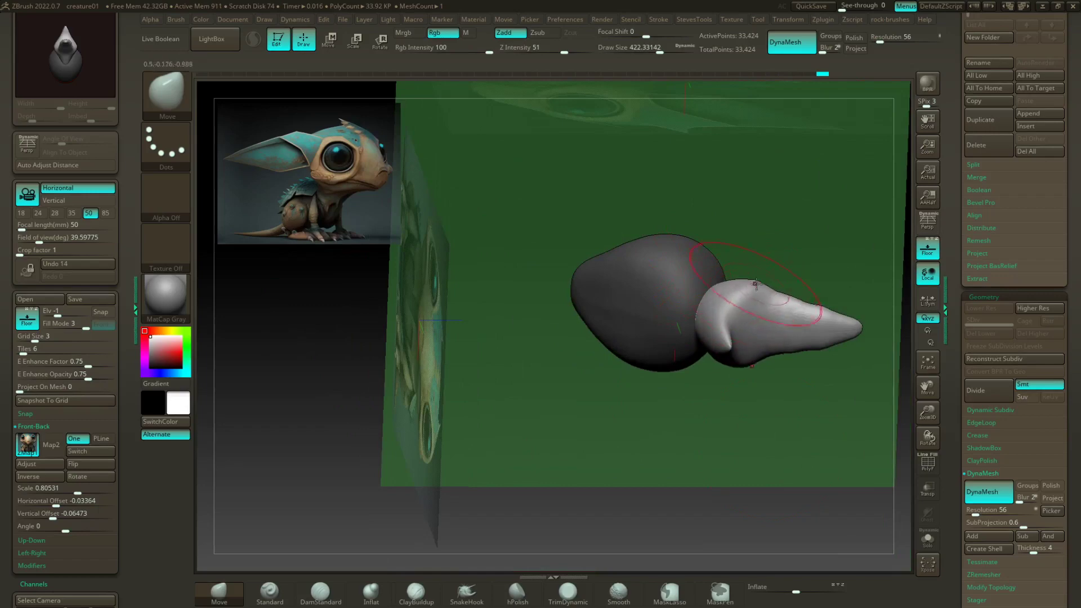
Step: Show the polyframe on the model and compare the neck and body with the side and front references
right_click_drag(765, 400, 685, 314)
left_click(934, 466)
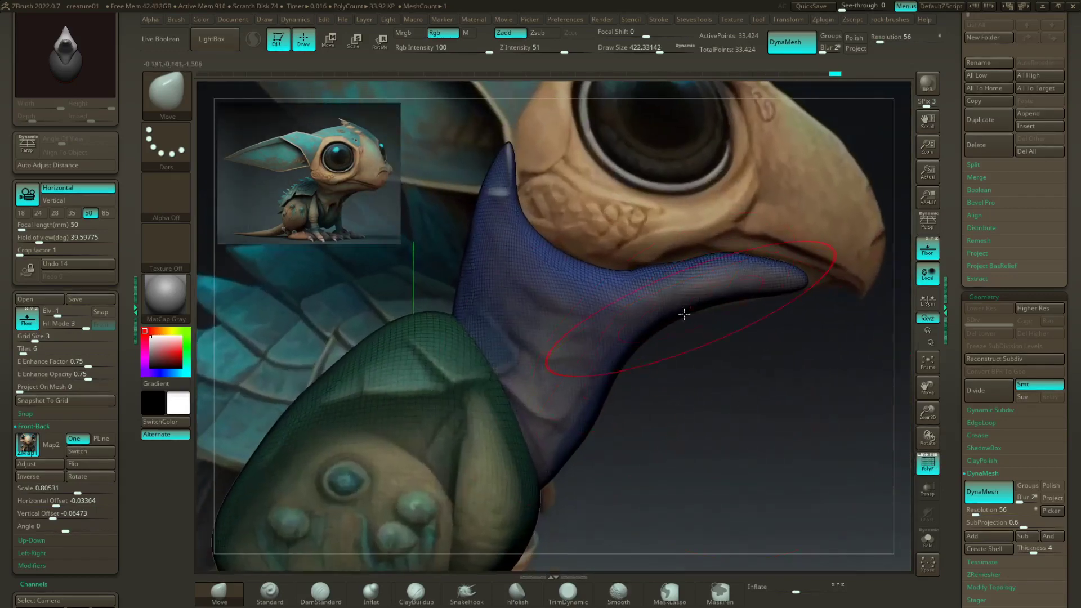
right_click_drag(717, 432, 693, 307, "ctrl")
right_click_drag(707, 399, 751, 405, "alt")
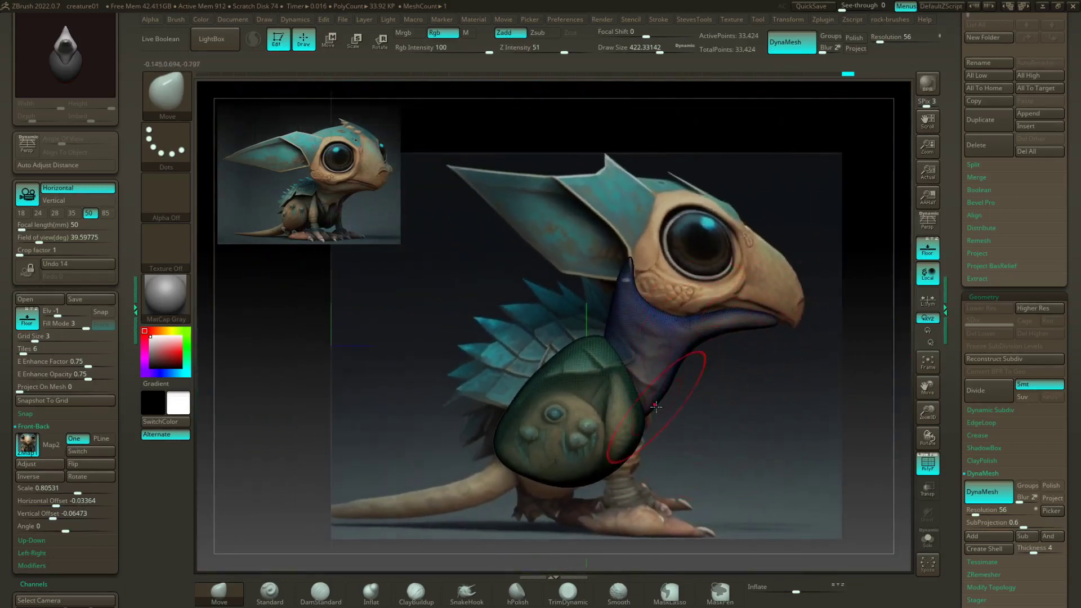
right_click_drag(716, 414, 678, 413)
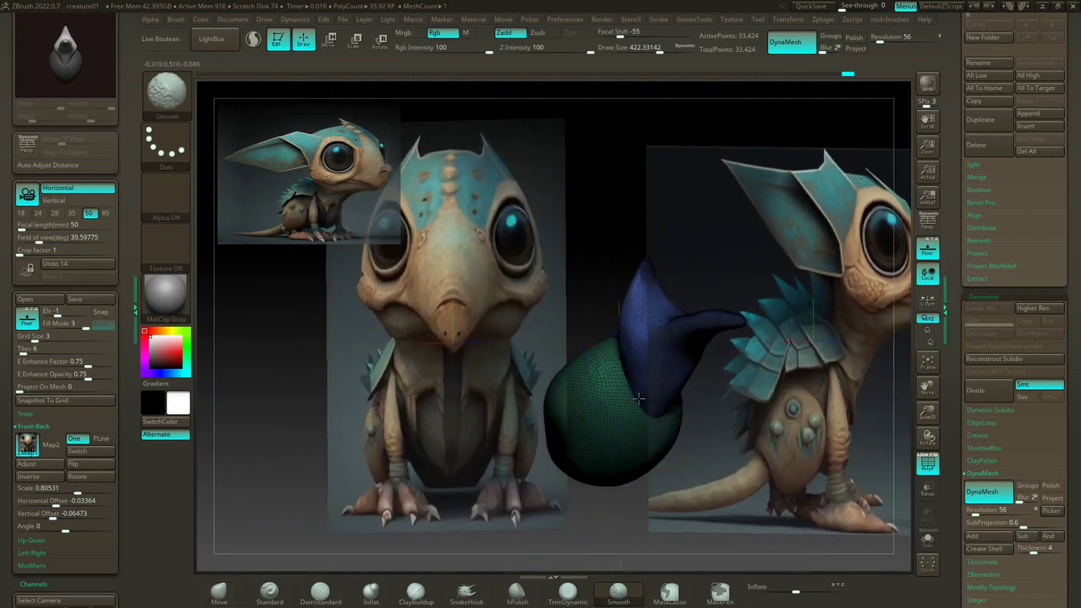
right_click_drag(625, 382, 676, 359)
Step: Draw a head and beak volume over the side reference with the MeshBalloon brush
key("ctrl")
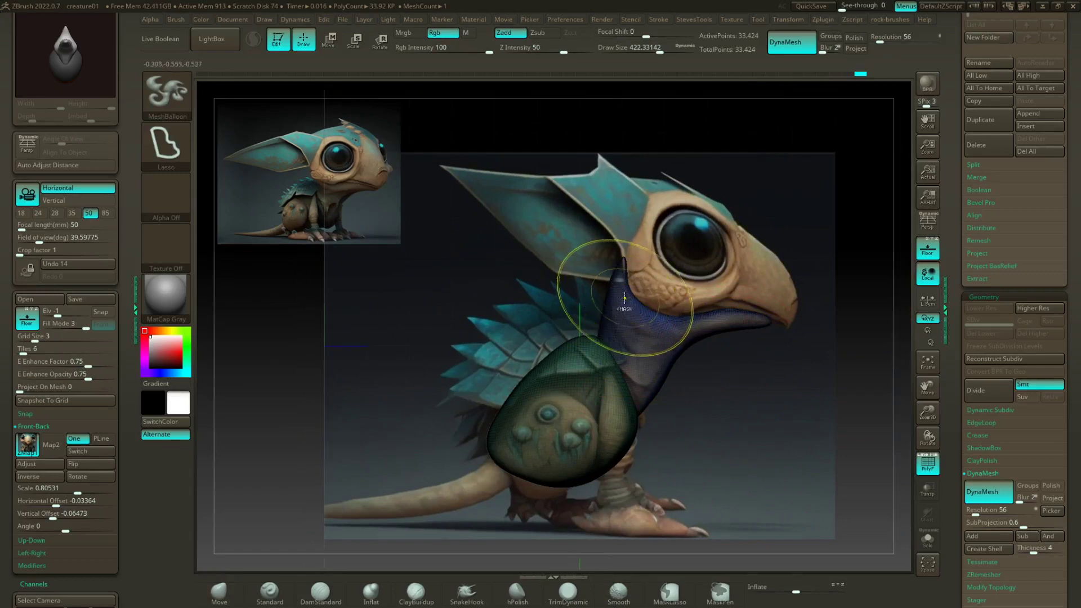
mouse_move(618, 291)
left_mouse_down("ctrl")
mouse_move(628, 222)
mouse_move(647, 194)
mouse_move(714, 207)
mouse_move(771, 254)
mouse_move(798, 297)
mouse_move(798, 332)
mouse_move(780, 345)
mouse_move(742, 310)
mouse_move(674, 325)
left_mouse_up("ctrl")
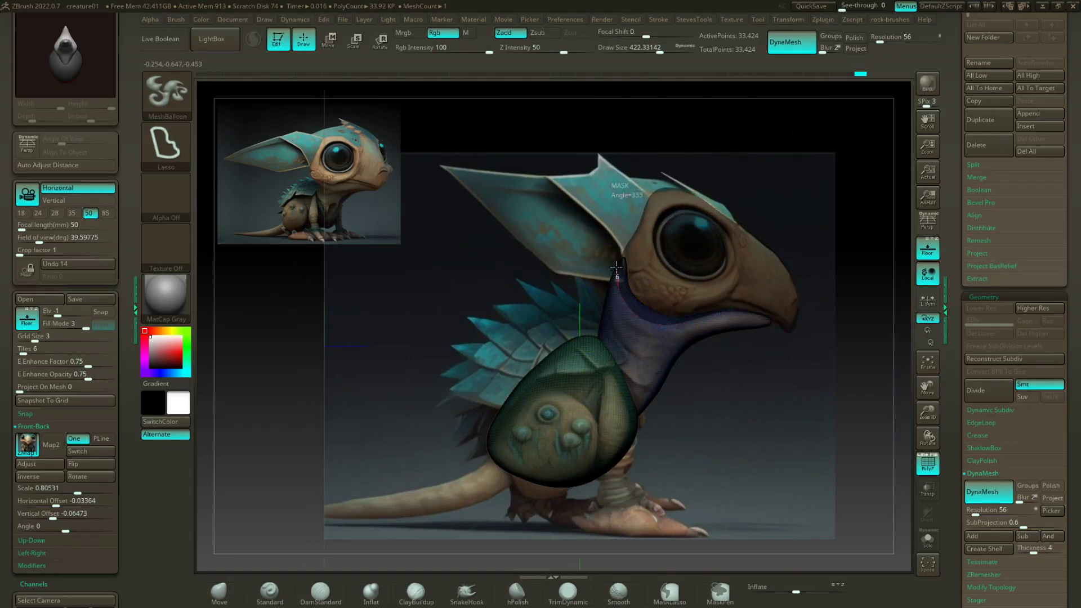
left_click_drag(616, 267, 617, 271, "ctrl")
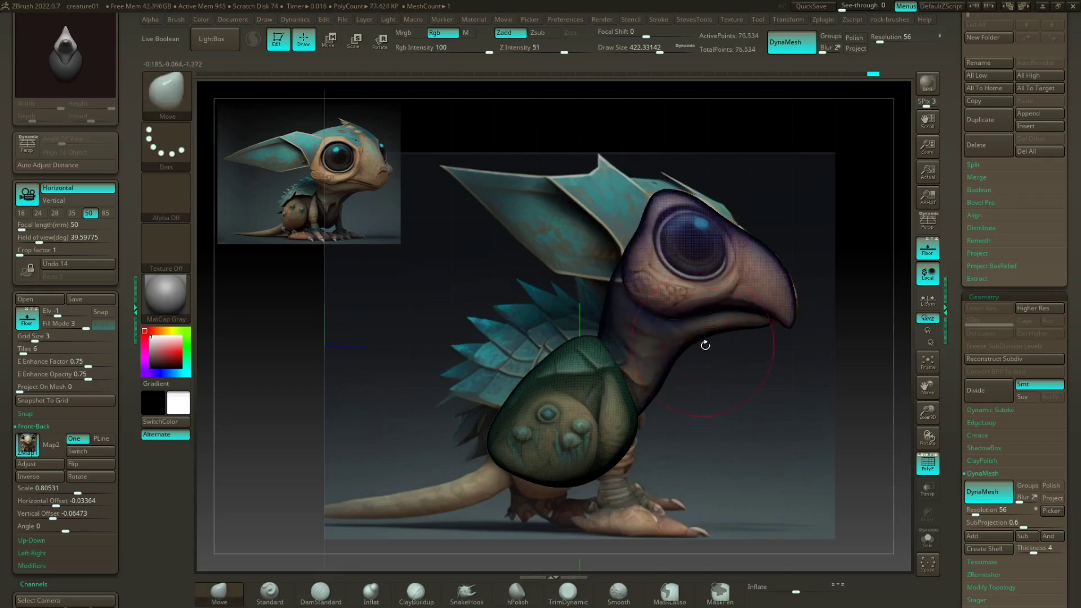
Step: Widen the head toward the front reference and adjust its back and upper outline to the side reference with the Move brush
left_click_drag(705, 346, 638, 333)
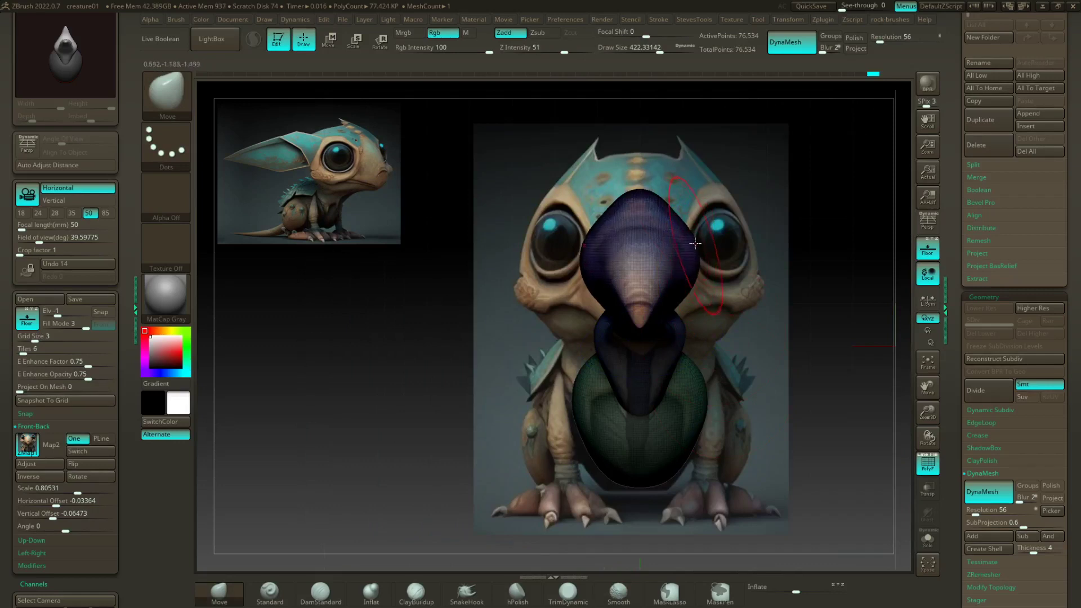
mouse_move(670, 210)
left_mouse_down()
mouse_move(697, 229)
mouse_move(695, 267)
mouse_move(694, 209)
mouse_move(775, 220)
left_mouse_up()
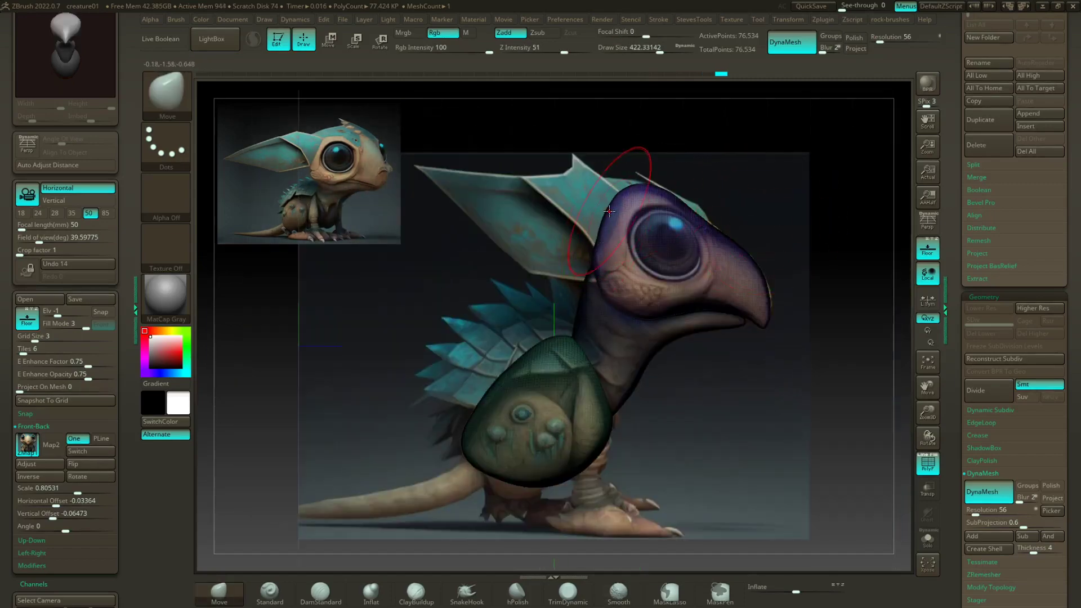
left_click_drag(610, 213, 593, 250)
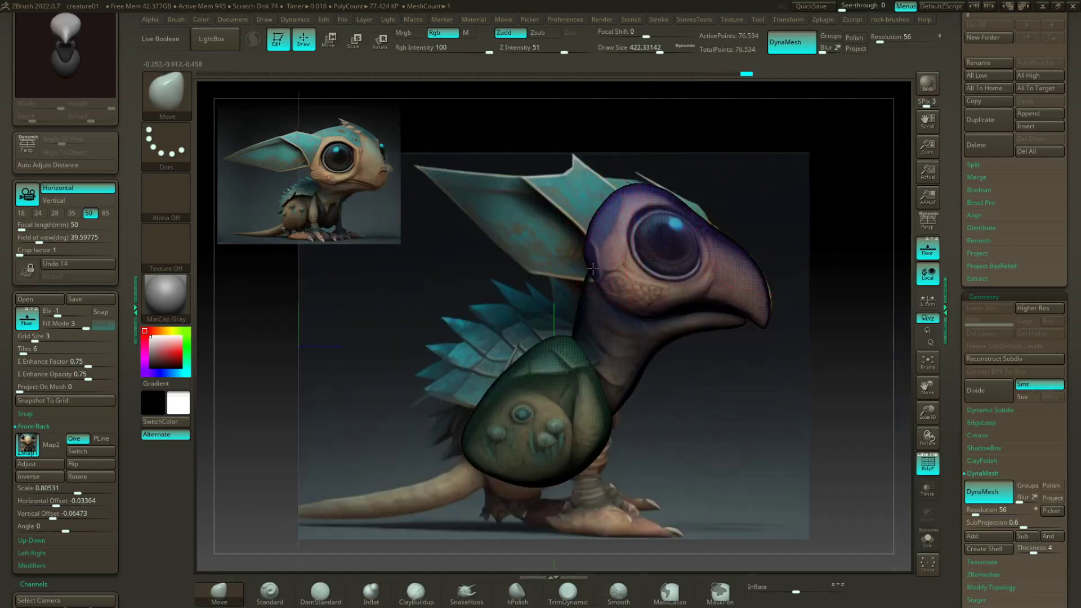
left_click_drag(638, 189, 638, 188)
mouse_move(690, 219)
left_mouse_down()
mouse_move(721, 251)
mouse_move(723, 272)
left_mouse_up()
Step: Clear the mask covering the body and neck
left_click_drag(761, 490, 779, 376)
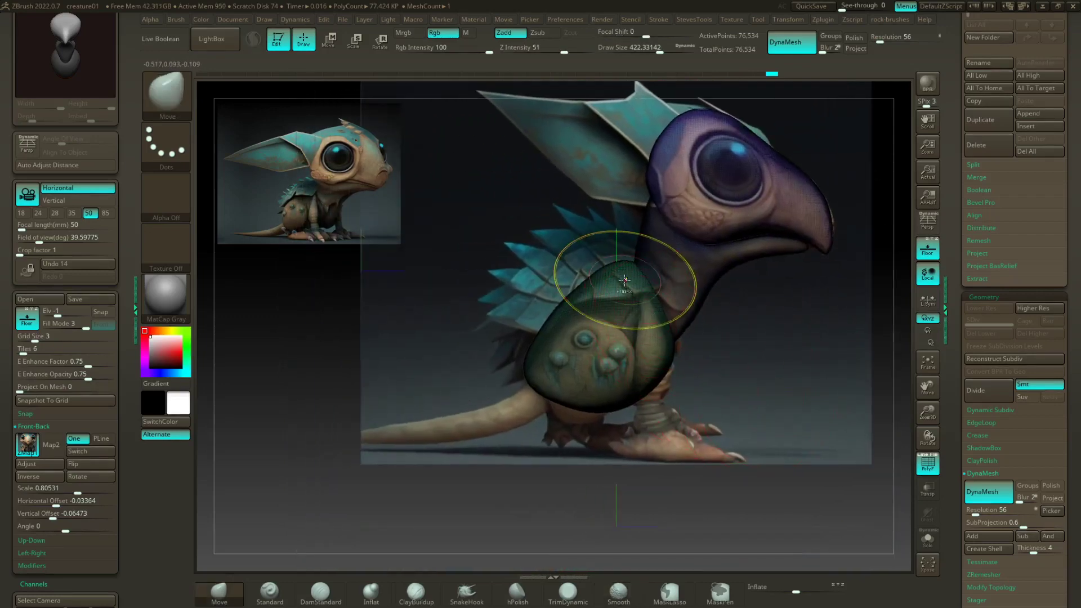
key("ctrl")
left_click_drag(759, 302, 789, 401, "ctrl")
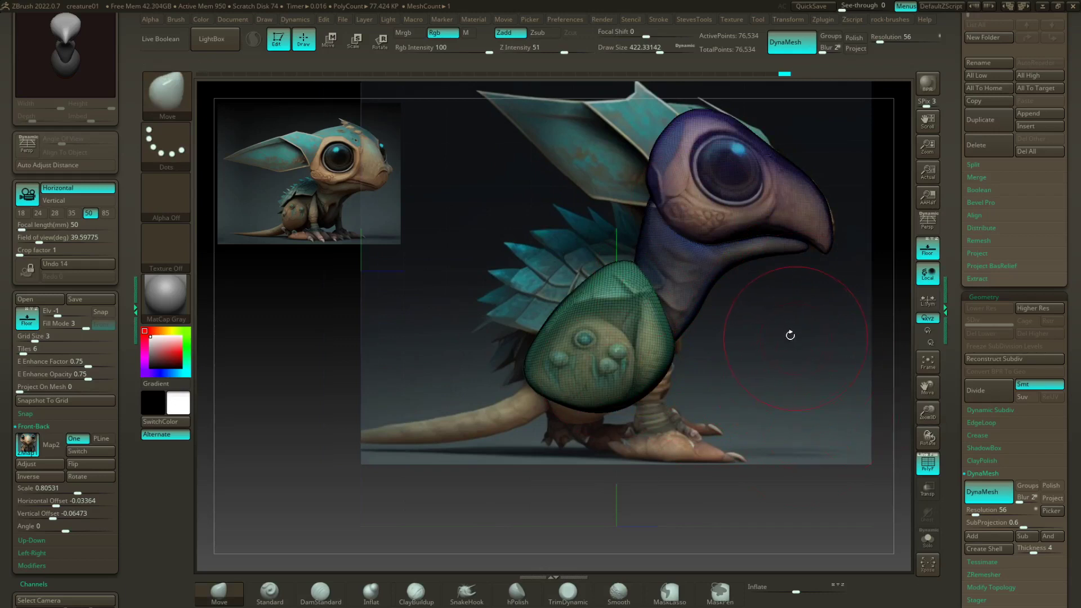
Step: Assign a separate polygroup to each disconnected part of the mesh with Auto Groups
key("1")
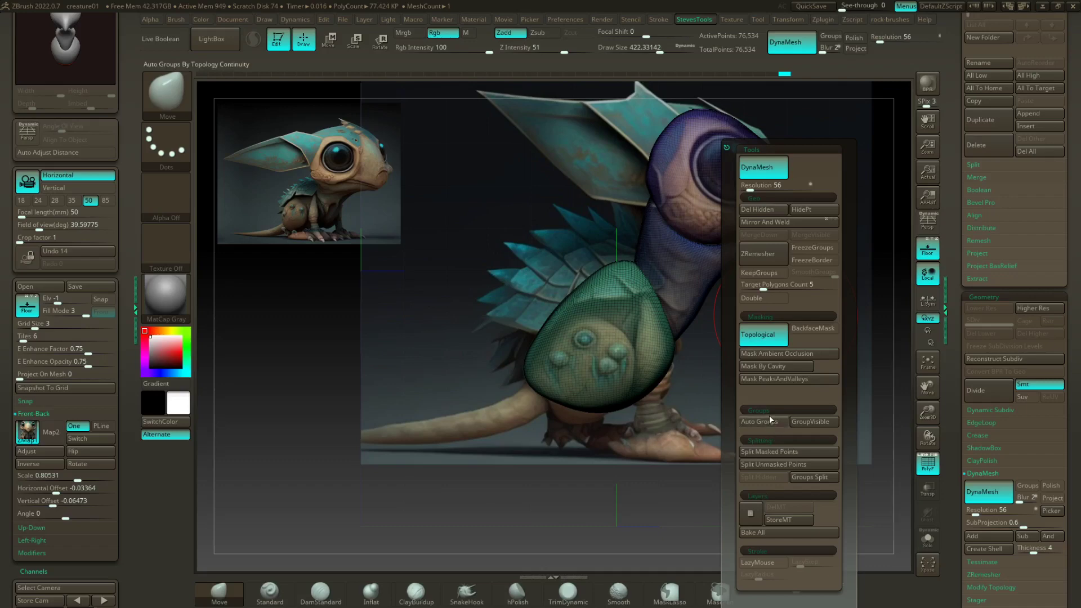
left_click_drag(1072, 488, 1058, 381)
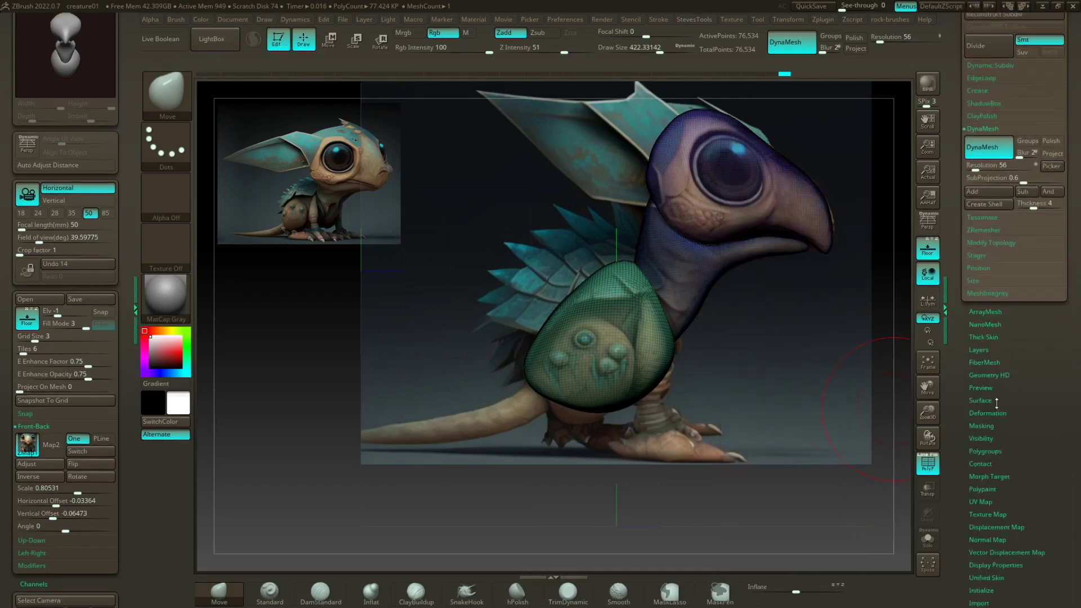
left_click(987, 450)
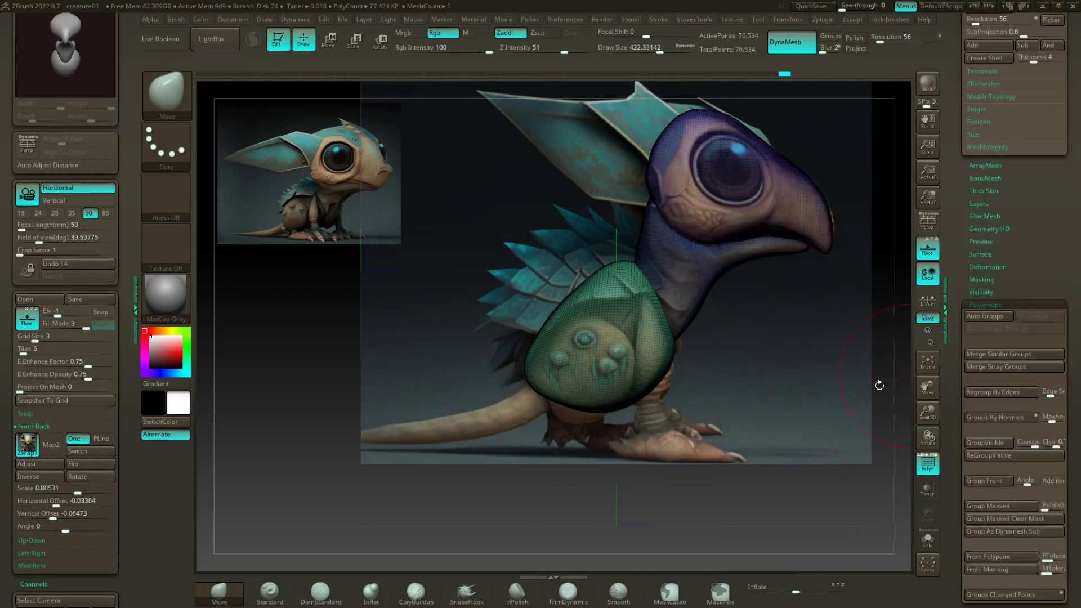
left_click(997, 317)
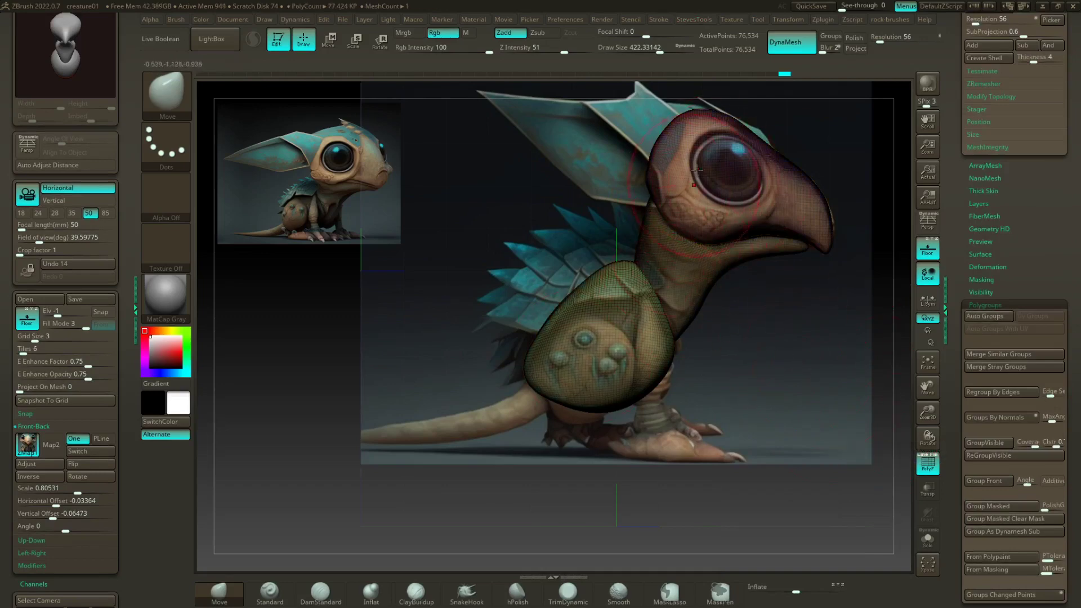
Step: Split the mesh into separate subtools by polygroup with Groups Split
left_click_drag(1048, 260, 1052, 345)
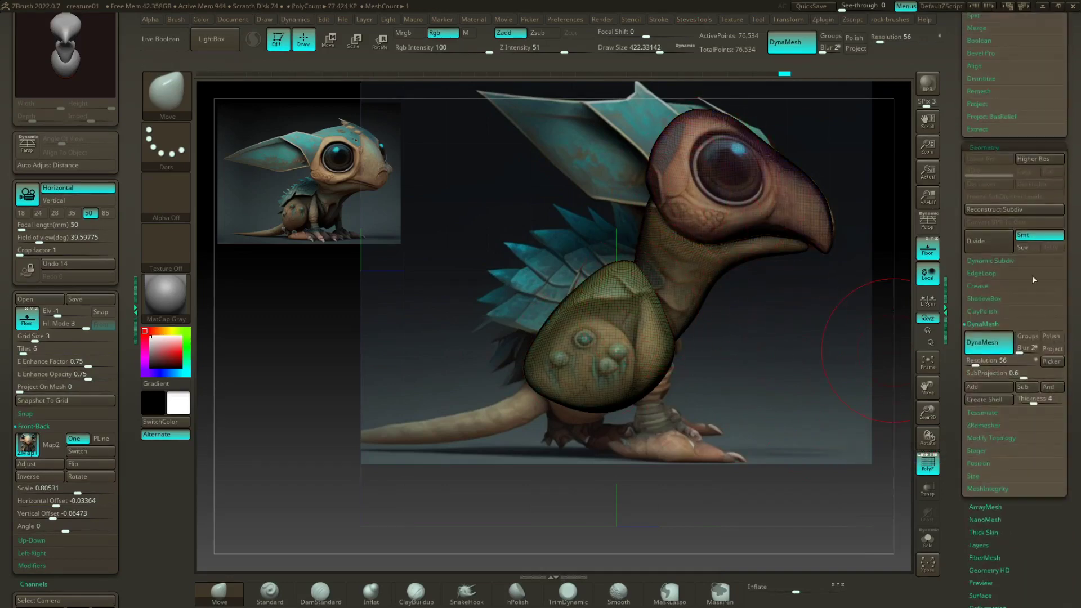
left_click_drag(1065, 67, 1066, 165)
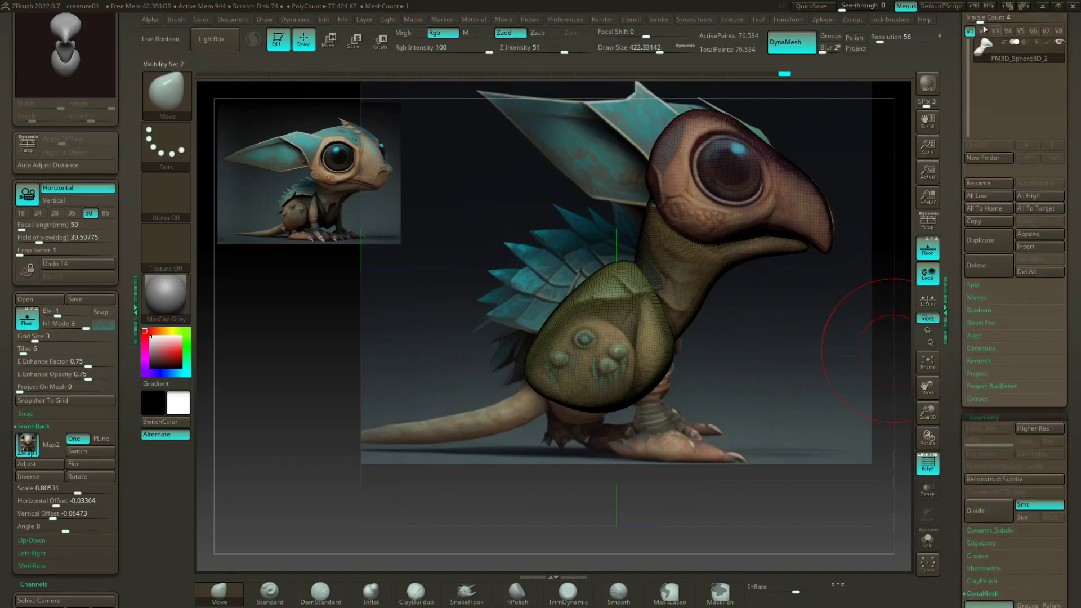
left_click(982, 287)
left_click(1040, 296)
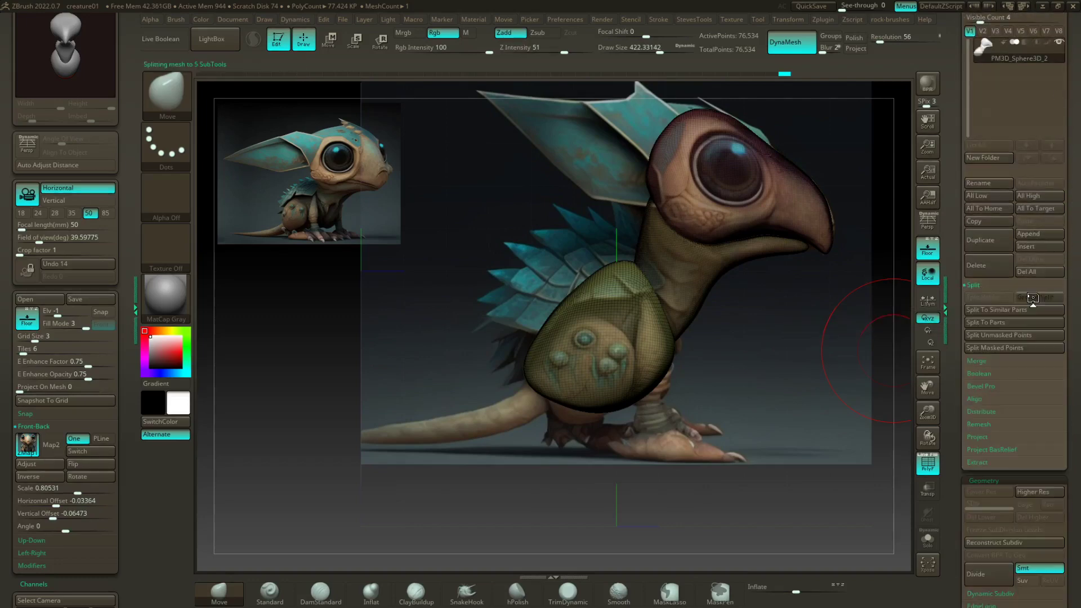
left_click_drag(1066, 118, 1066, 230)
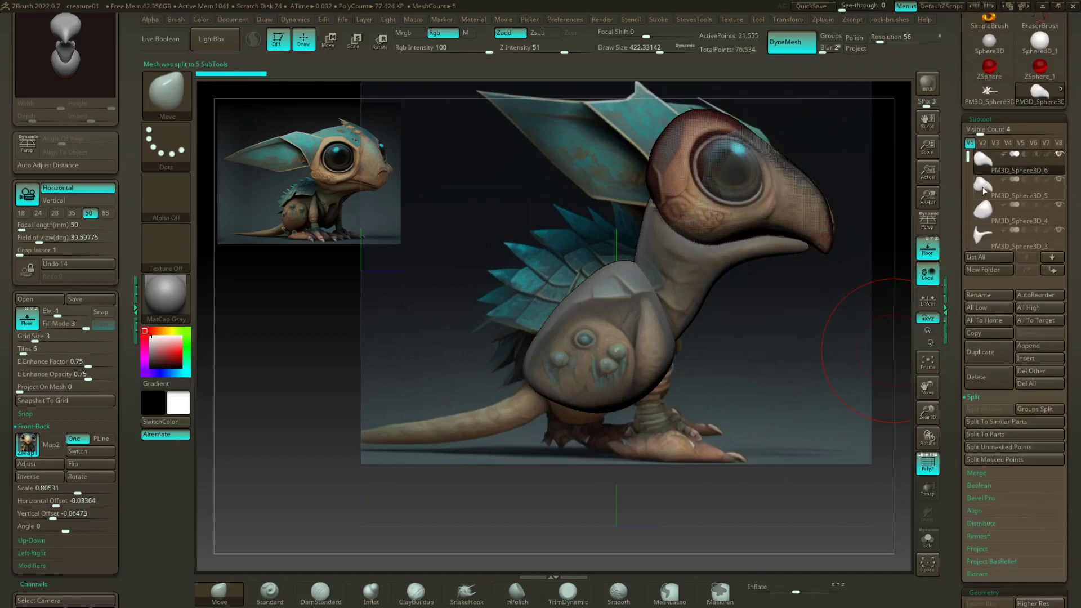
Step: Activate the head, body and neck subtools in turn to check how the parts were separated
left_click(983, 212)
left_click(982, 238)
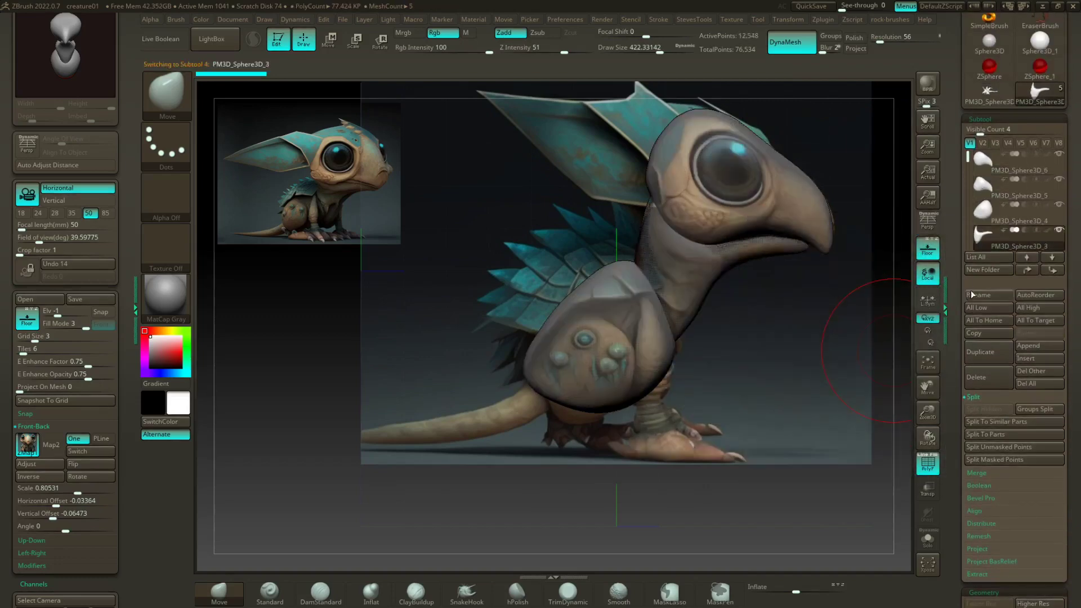
left_click(984, 162)
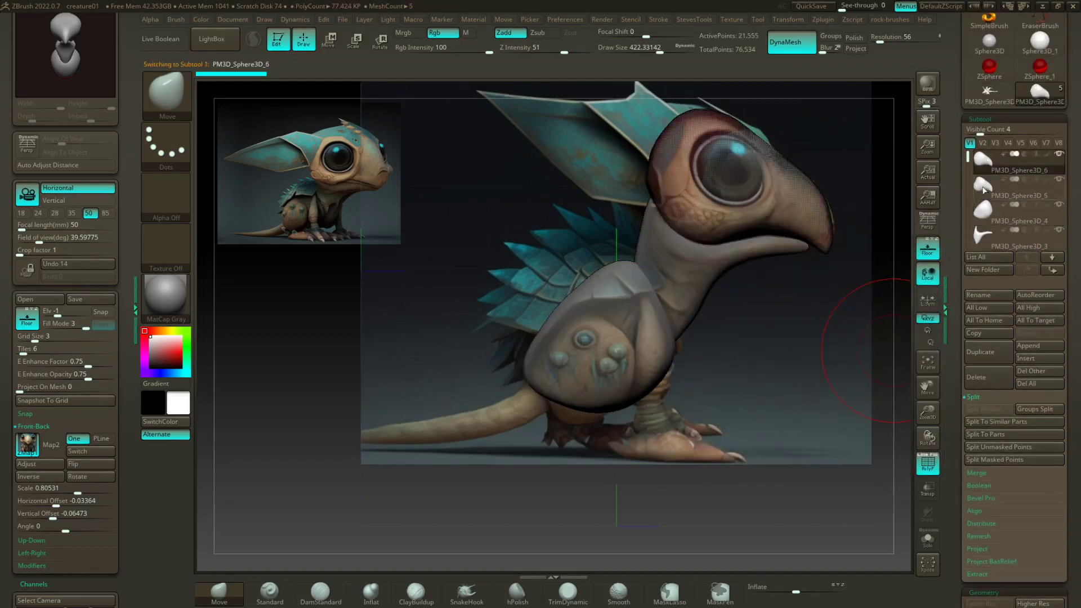
left_click(602, 334, "alt")
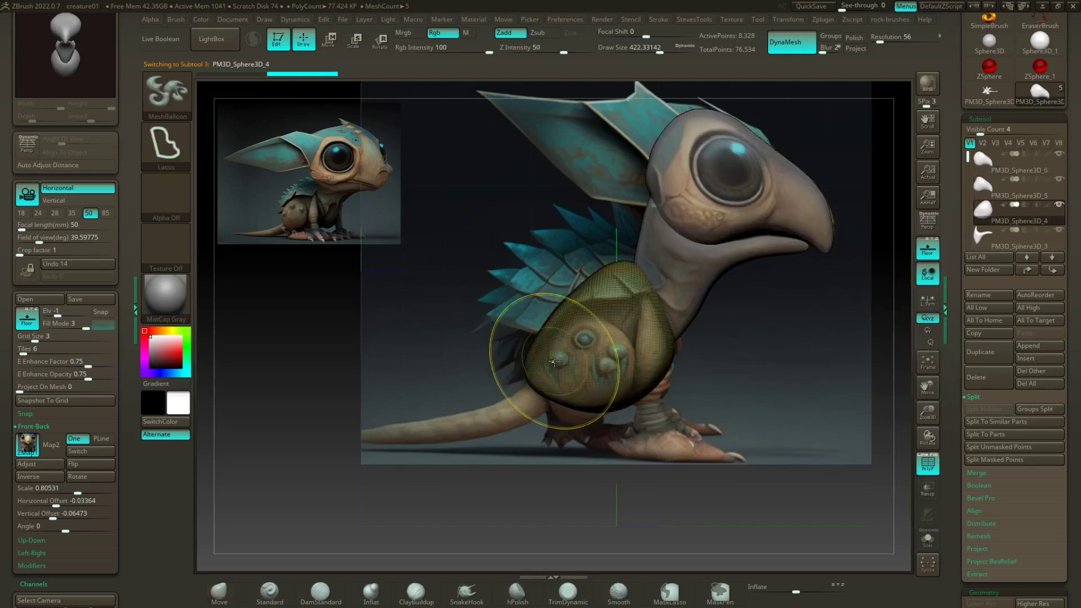
left_click(699, 291, "alt")
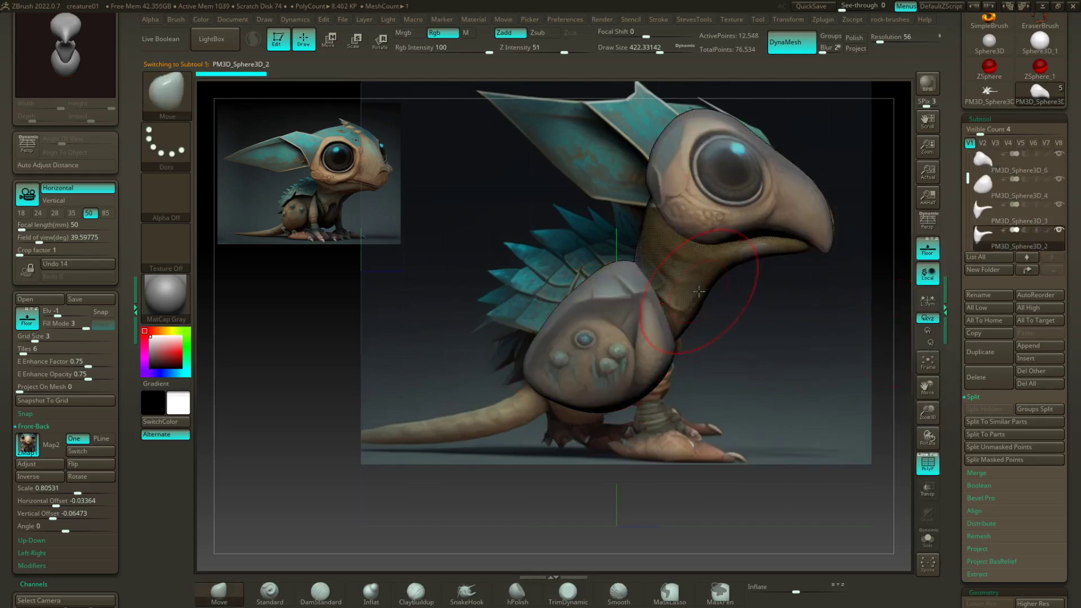
left_click(639, 346, "alt")
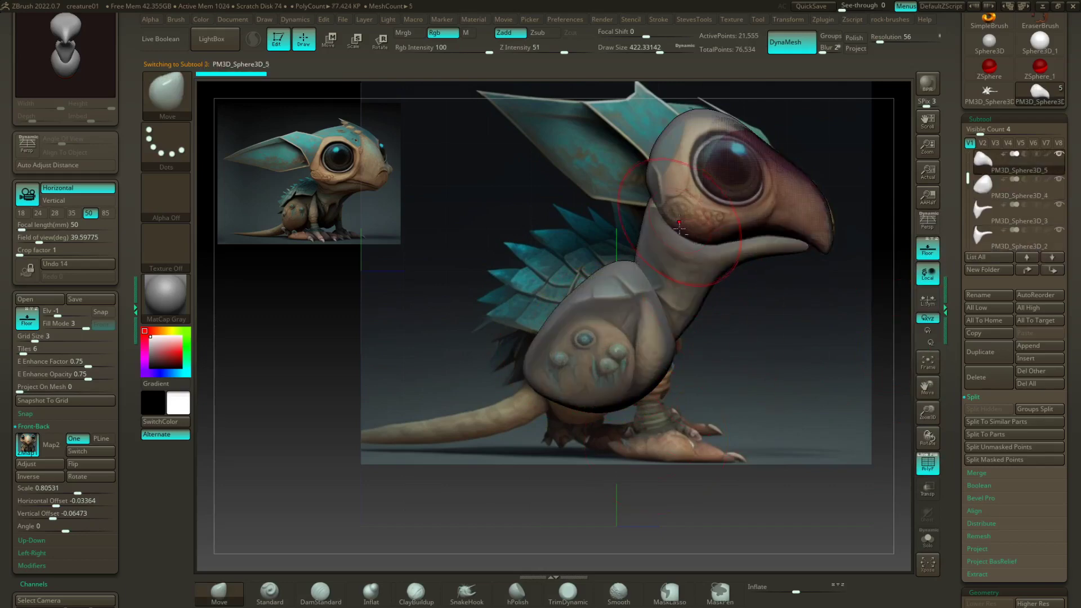
left_click(688, 197, "alt")
left_click(675, 270, "alt")
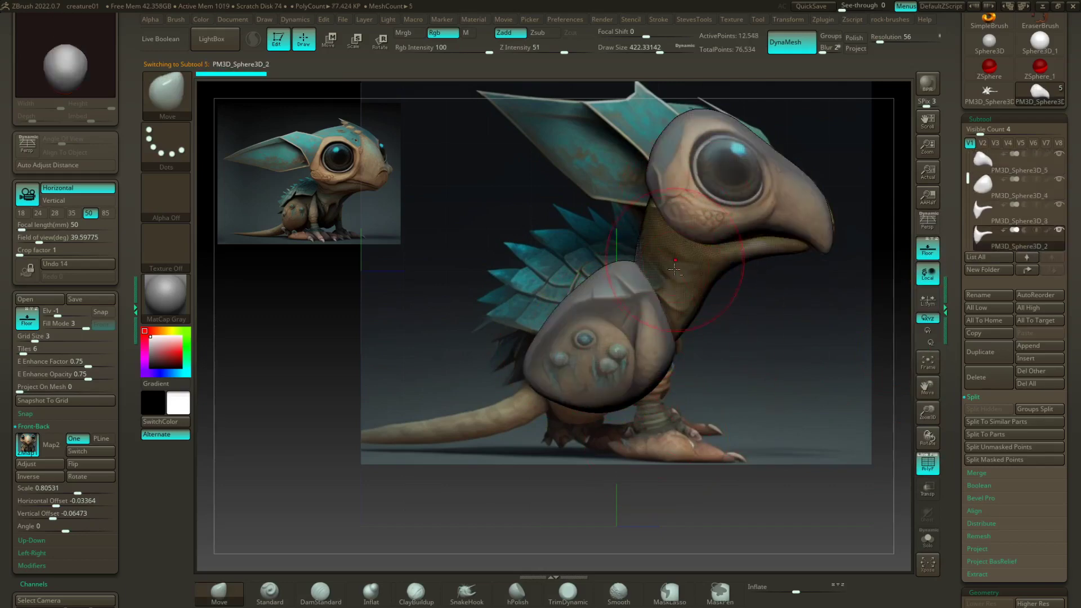
Step: Draw a rounded thigh volume on the body subtool over the side reference with the MeshBalloon brush
left_click(642, 338, "alt")
mouse_move(695, 396)
left_mouse_down()
mouse_move(669, 391)
mouse_move(708, 392)
left_mouse_up()
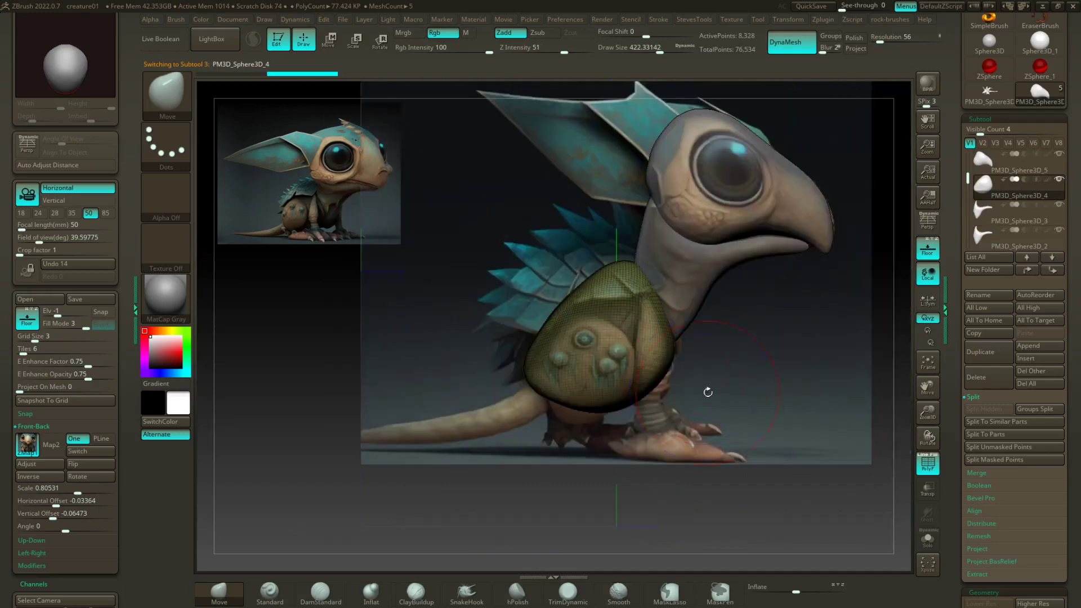
key("ctrl")
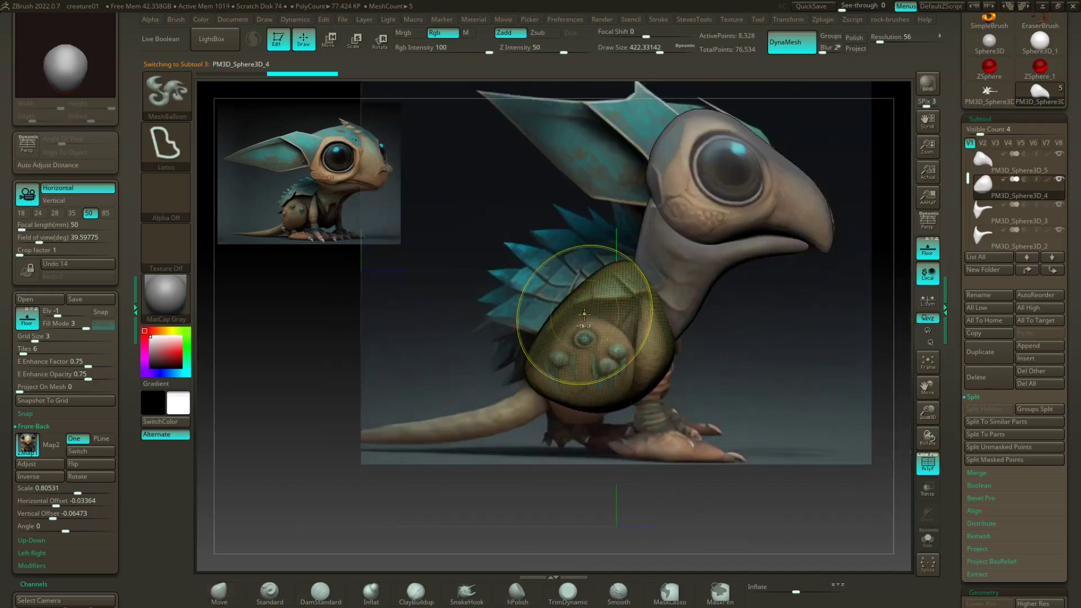
left_click_drag(585, 314, 559, 337, "ctrl")
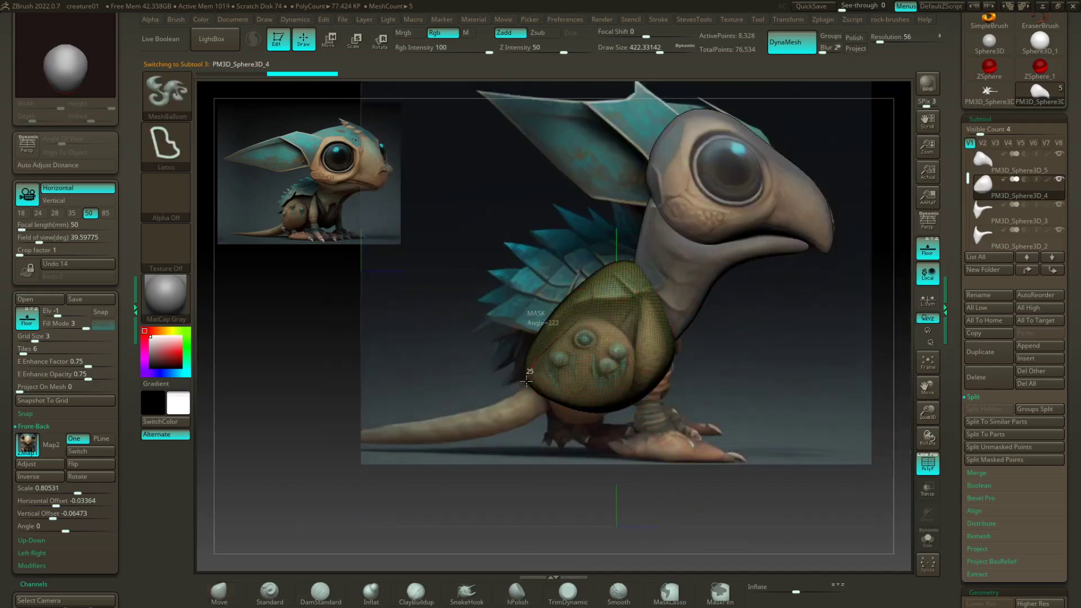
mouse_move(526, 381)
left_mouse_down("ctrl")
mouse_move(538, 403)
mouse_move(580, 420)
mouse_move(620, 398)
mouse_move(637, 366)
mouse_move(631, 330)
mouse_move(585, 316)
left_mouse_up("ctrl")
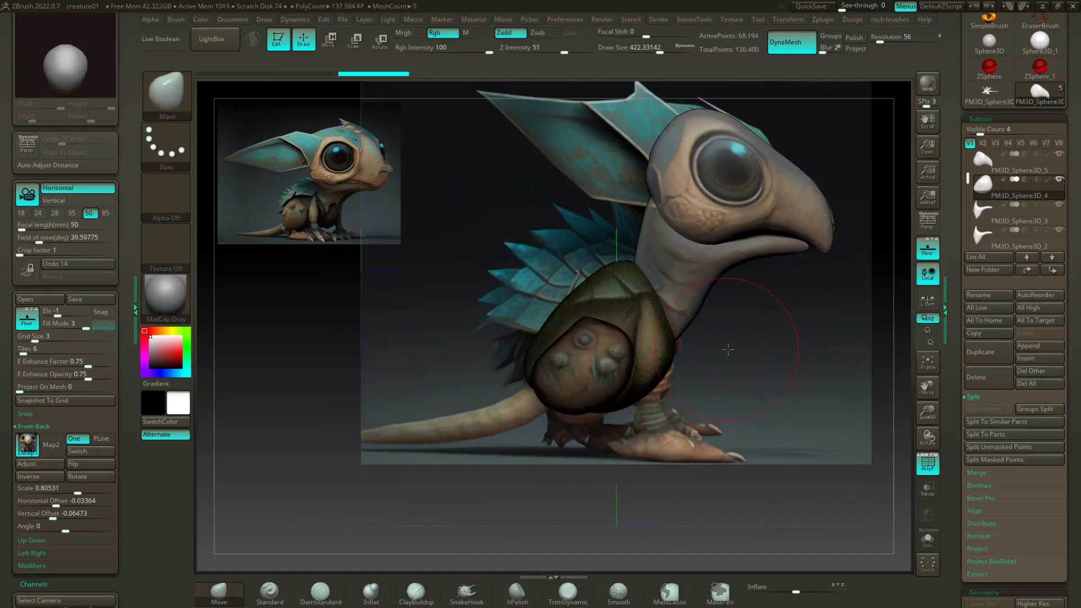
Step: Draw a front leg with its foot on the body subtool over the side reference with the MeshBalloon brush
mouse_move(730, 350)
left_mouse_down()
mouse_move(784, 348)
mouse_move(715, 355)
mouse_move(693, 369)
left_mouse_up()
key("ctrl")
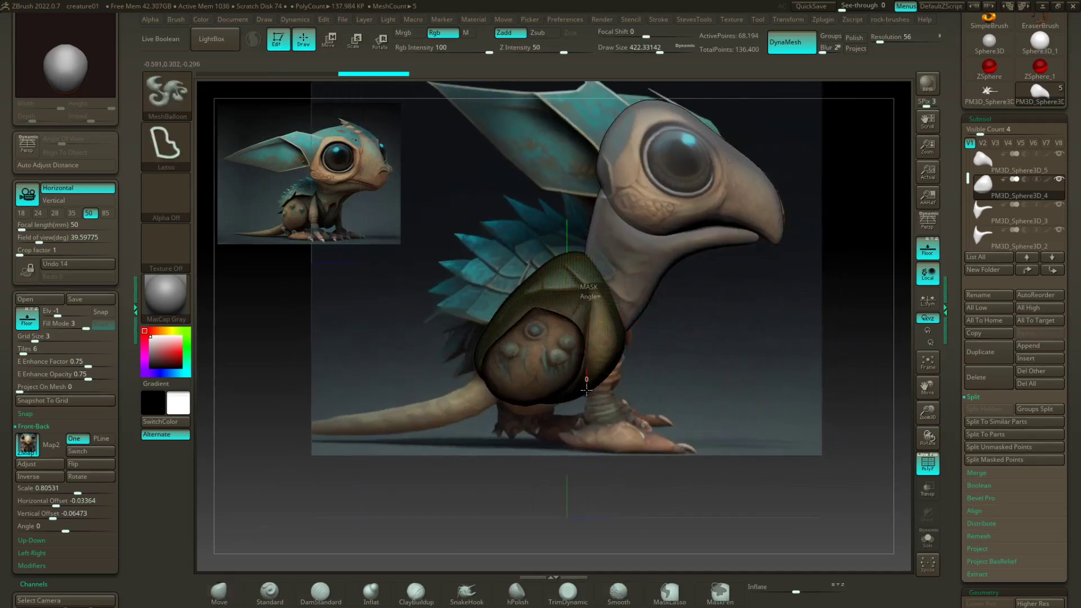
mouse_move(579, 435)
left_mouse_down("ctrl")
mouse_move(558, 444)
mouse_move(601, 453)
mouse_move(648, 439)
mouse_move(675, 355)
mouse_move(622, 397)
left_mouse_up("ctrl")
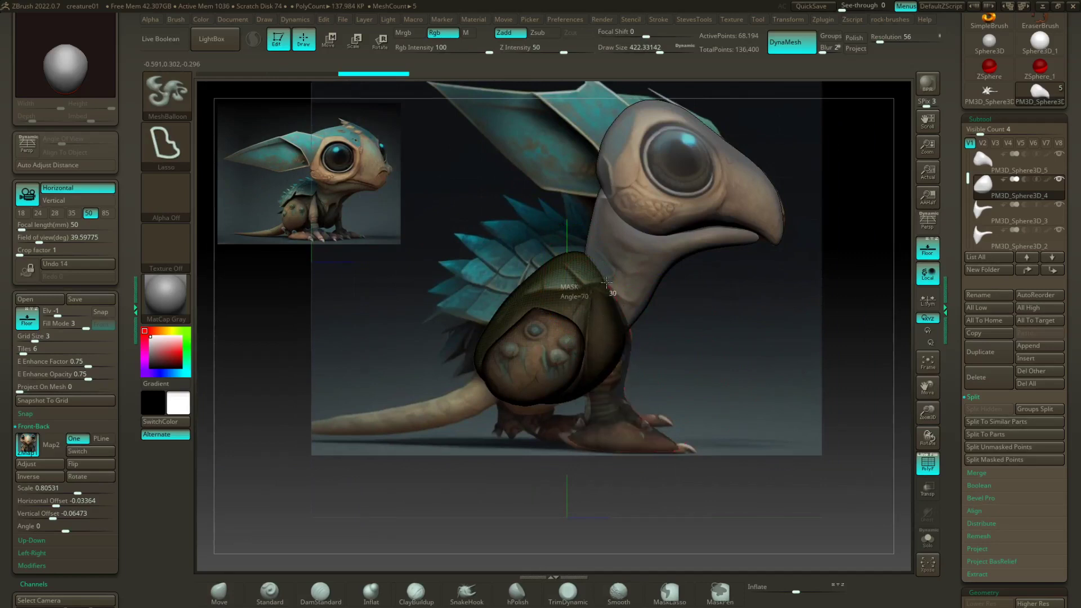
left_click_drag(607, 284, 601, 277, "ctrl")
mouse_move(697, 340)
left_mouse_down()
mouse_move(533, 340)
mouse_move(699, 341)
left_mouse_up()
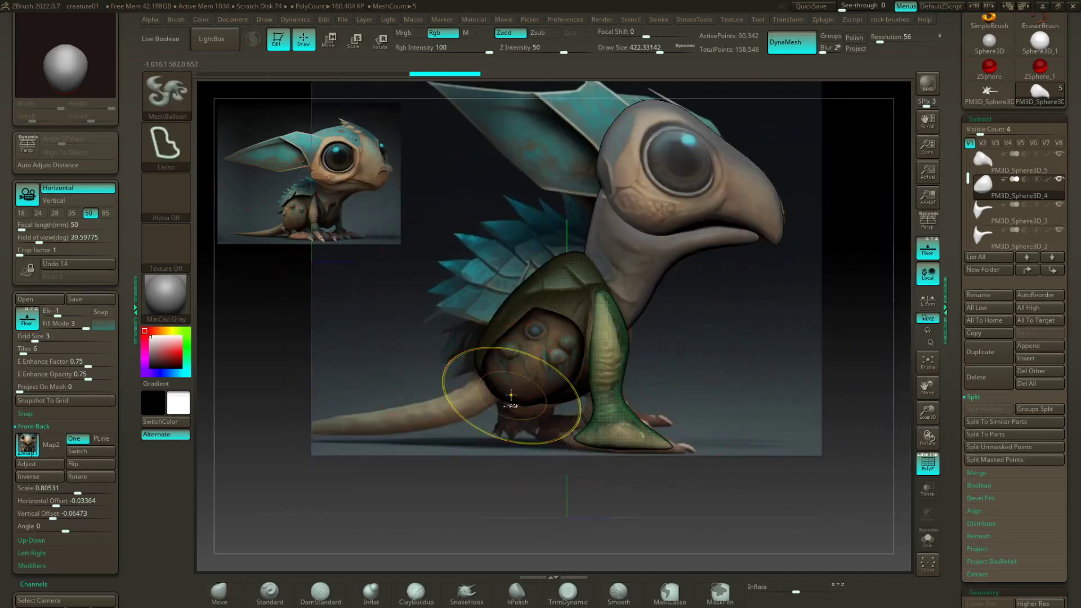
Step: Draw a rear foot volume below the thigh over the side reference with the MeshBalloon brush
left_click_drag(519, 396, 518, 394, "ctrl")
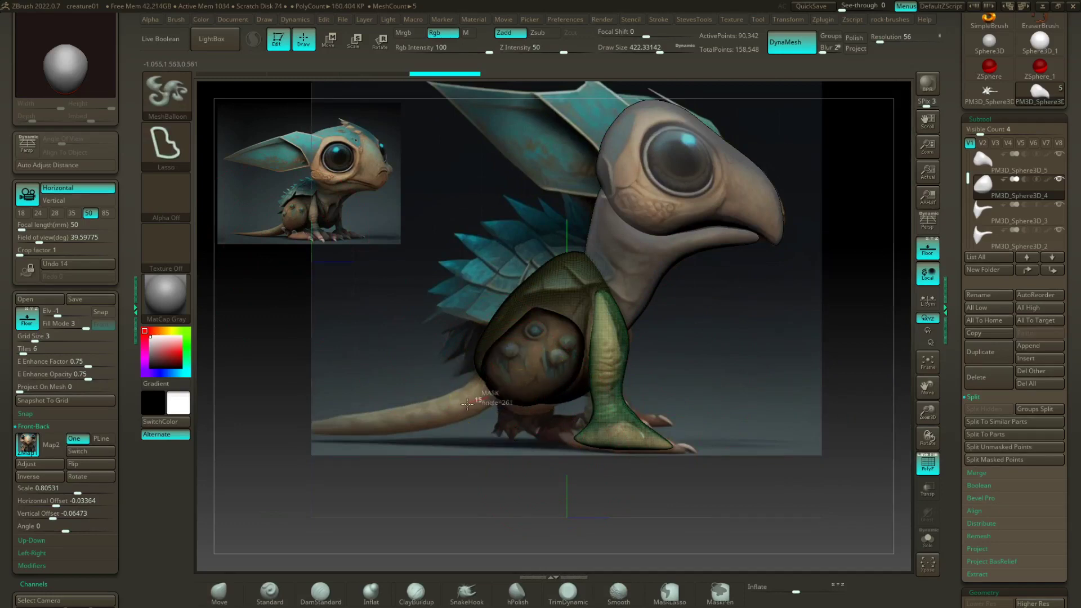
left_click_drag(473, 435, 532, 437, "ctrl")
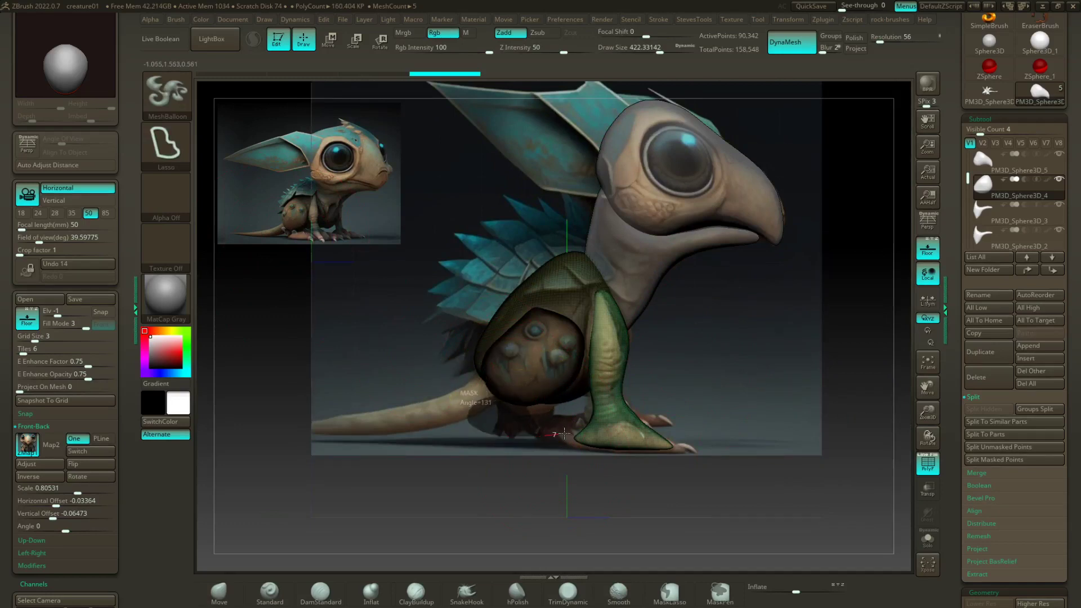
left_click_drag(499, 388, 507, 458, "ctrl")
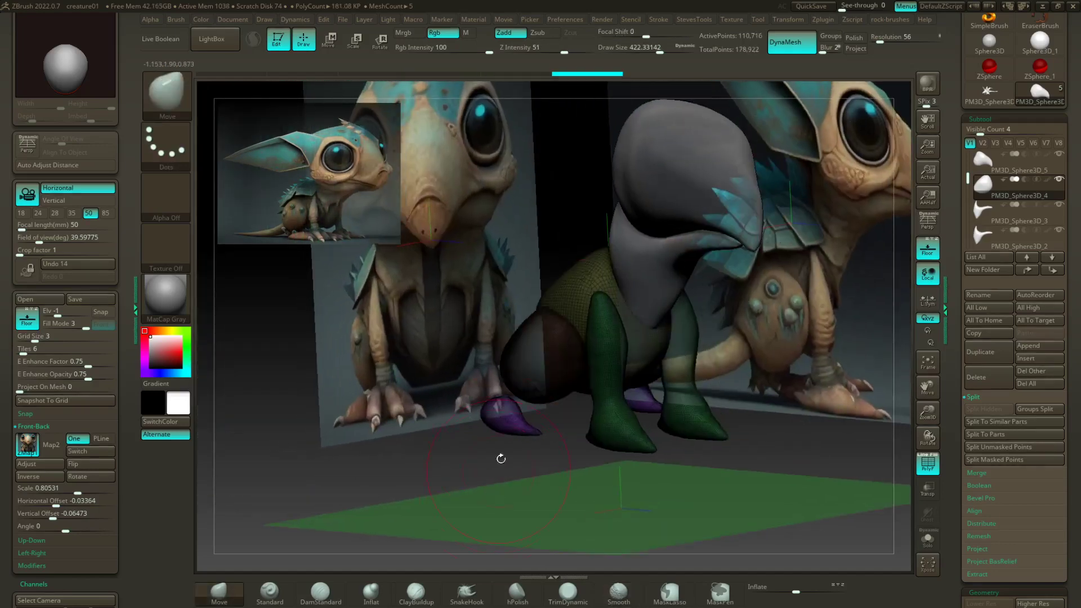
left_click_drag(502, 466, 611, 472)
left_click_drag(684, 410, 811, 451, "alt")
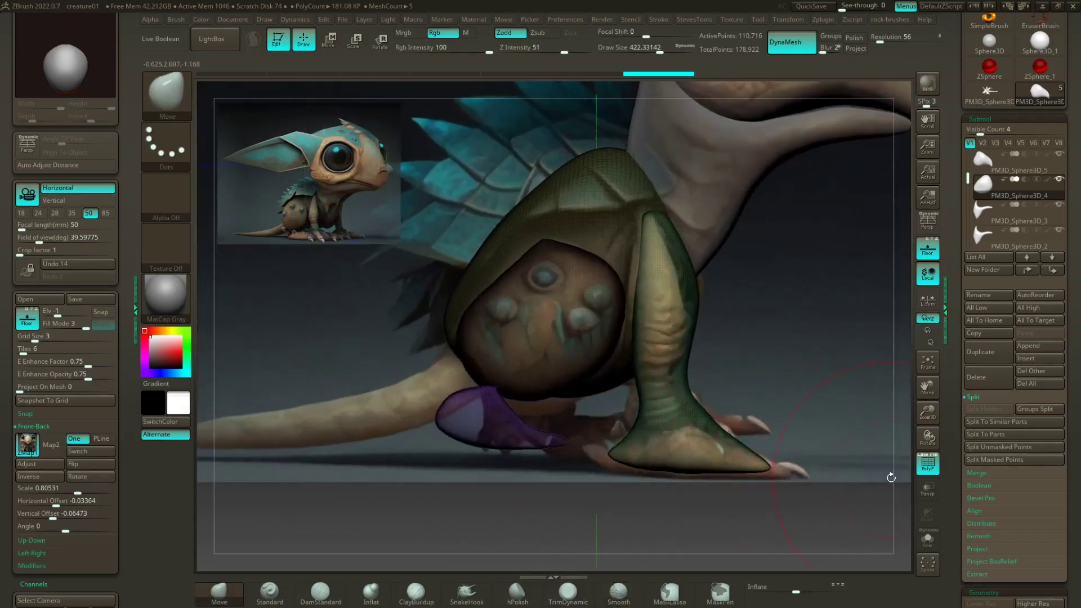
Step: Turn off the PolyFrame display and clear the mask from the body subtool
left_click(921, 467)
left_click_drag(575, 510, 449, 417, "alt")
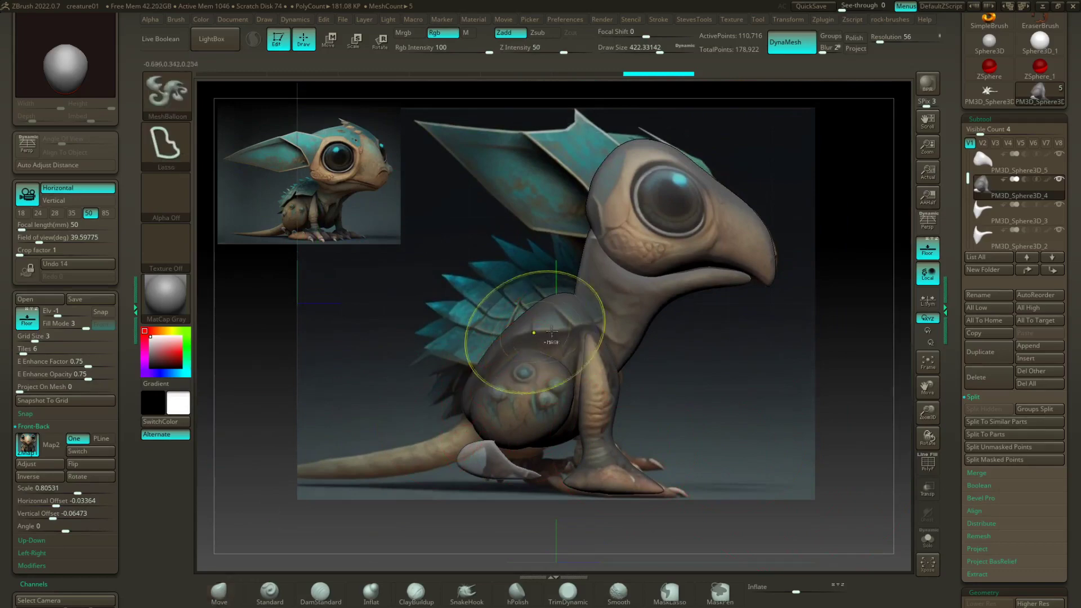
left_click_drag(638, 349, 616, 354)
left_click(661, 387, "ctrl")
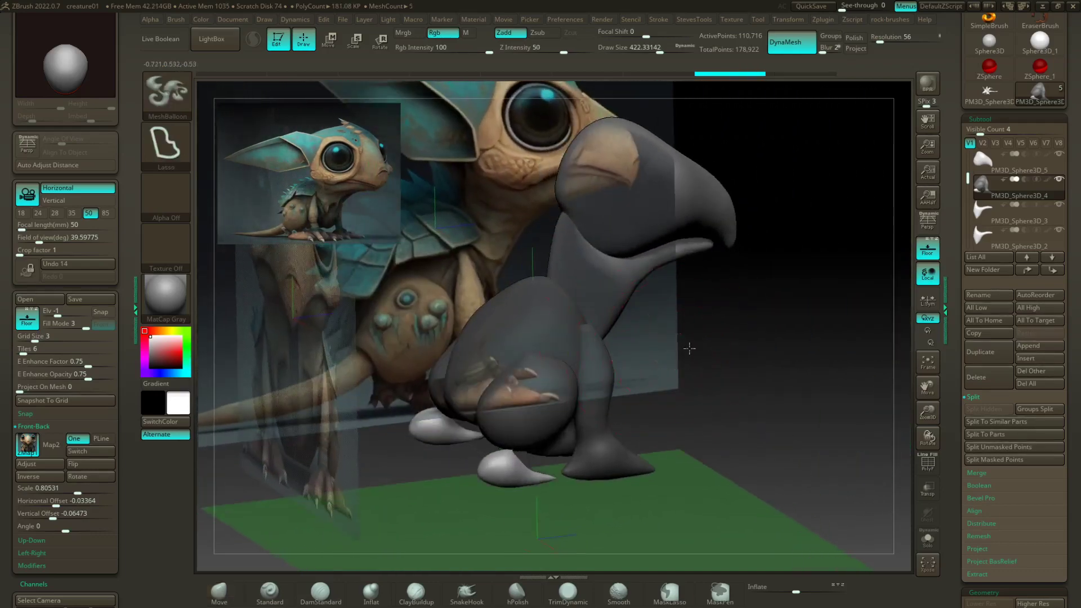
left_click_drag(691, 350, 691, 390, "ctrl")
left_click_drag(710, 472, 907, 430)
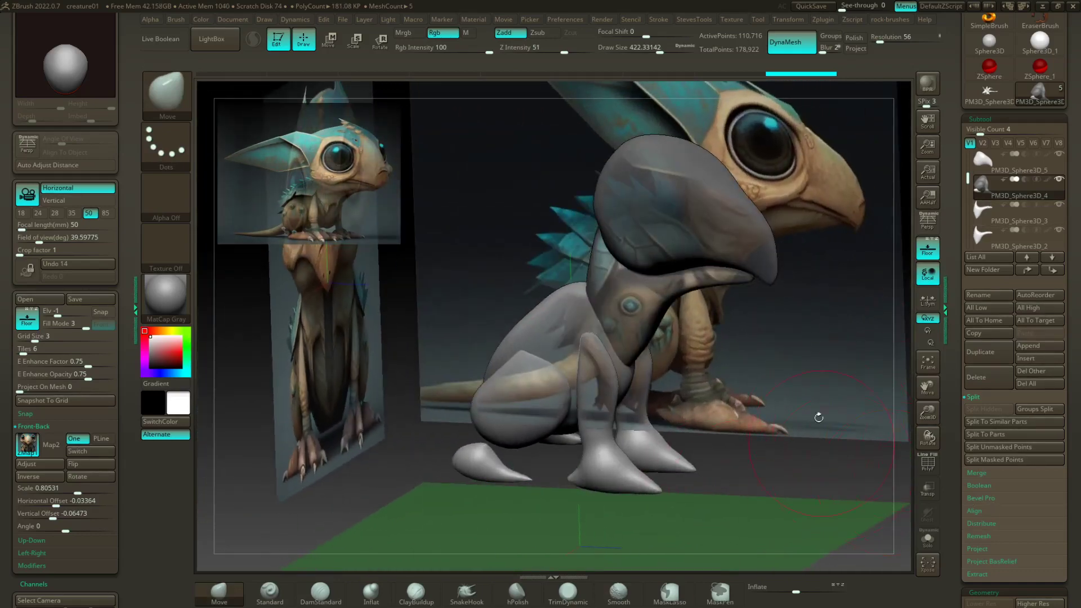
Step: Split the body, thighs, front legs and rear feet into separate subtools with Groups Split
key("space")
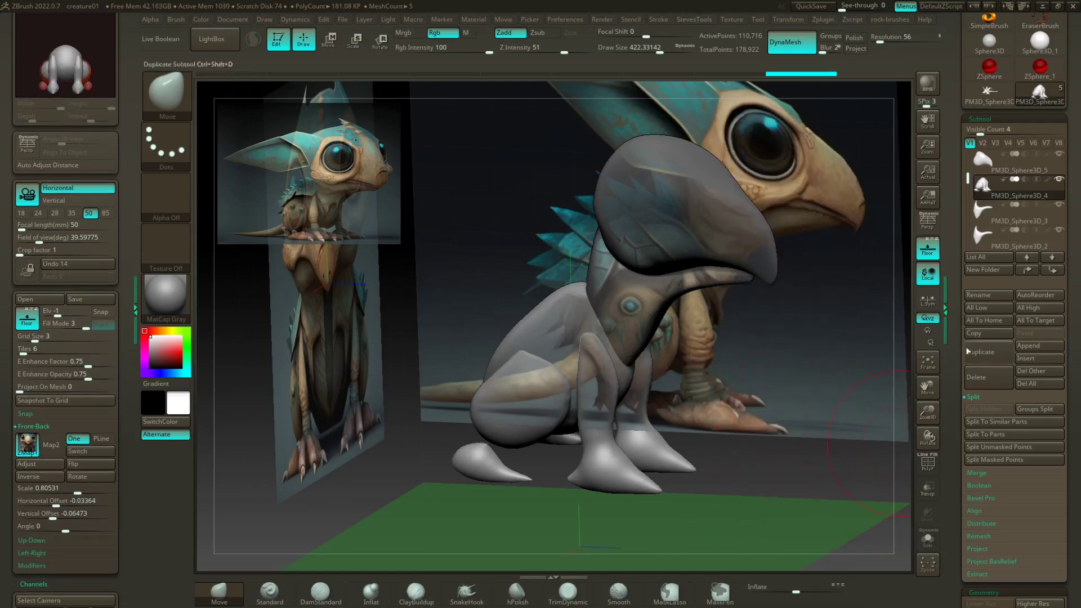
key("space")
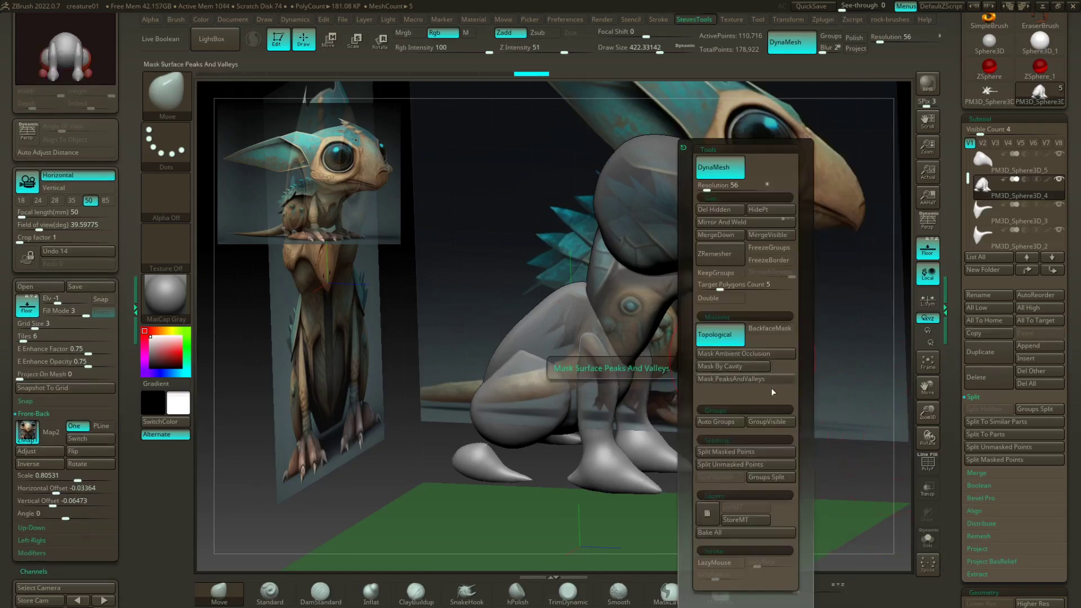
left_click(769, 479)
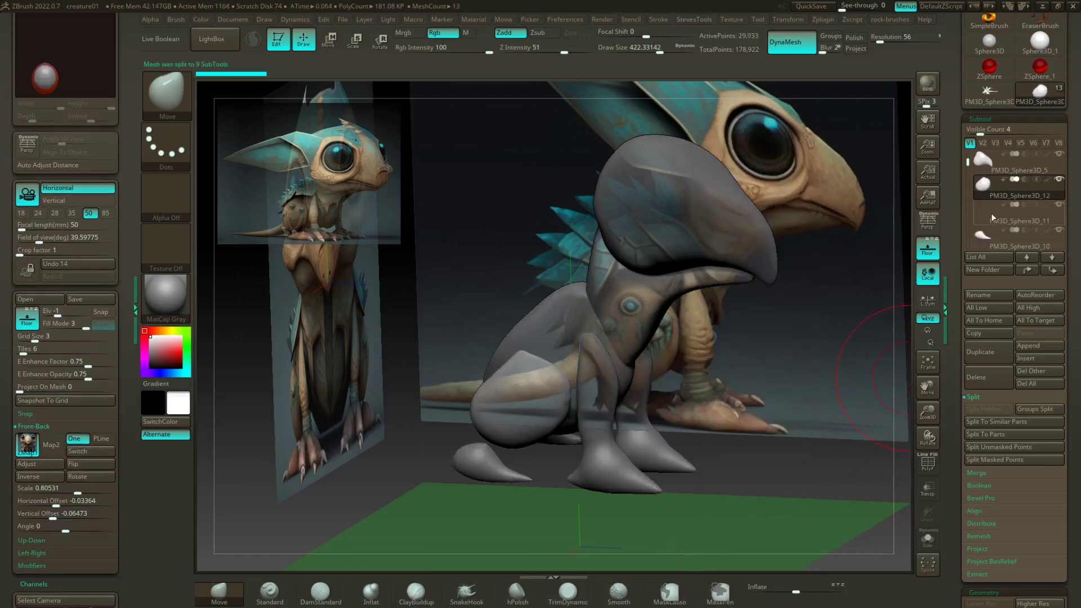
Step: Turn on Solo and inspect the subtools PM3D_Sphere3D_11 and PM3D_Sphere3D_10 individually in side view
left_click(993, 216)
left_click_drag(761, 424, 789, 416, "shift")
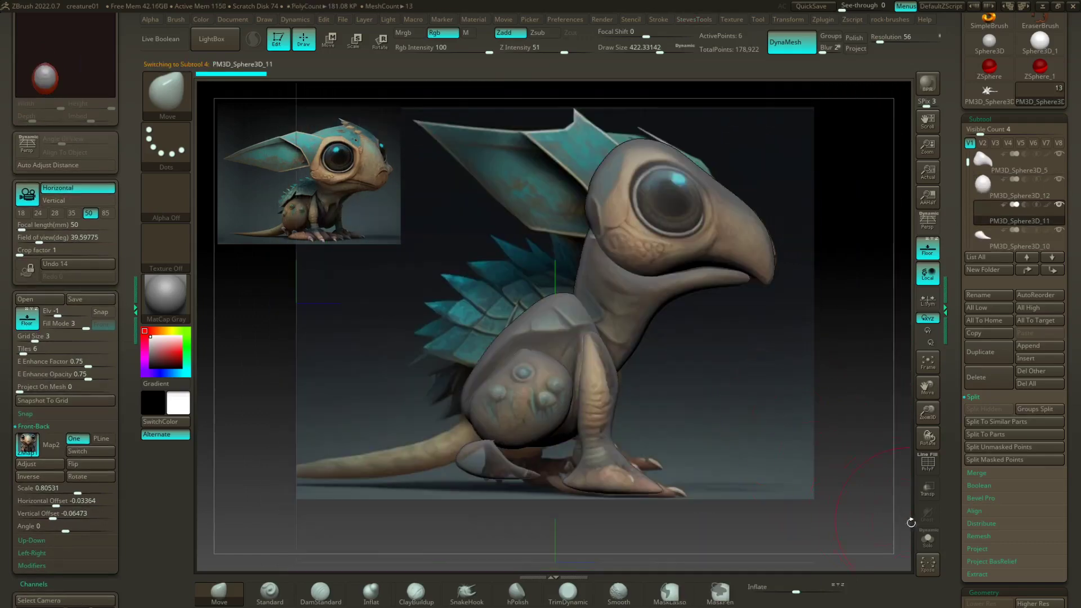
left_click(927, 539)
left_click_drag(839, 488, 808, 424)
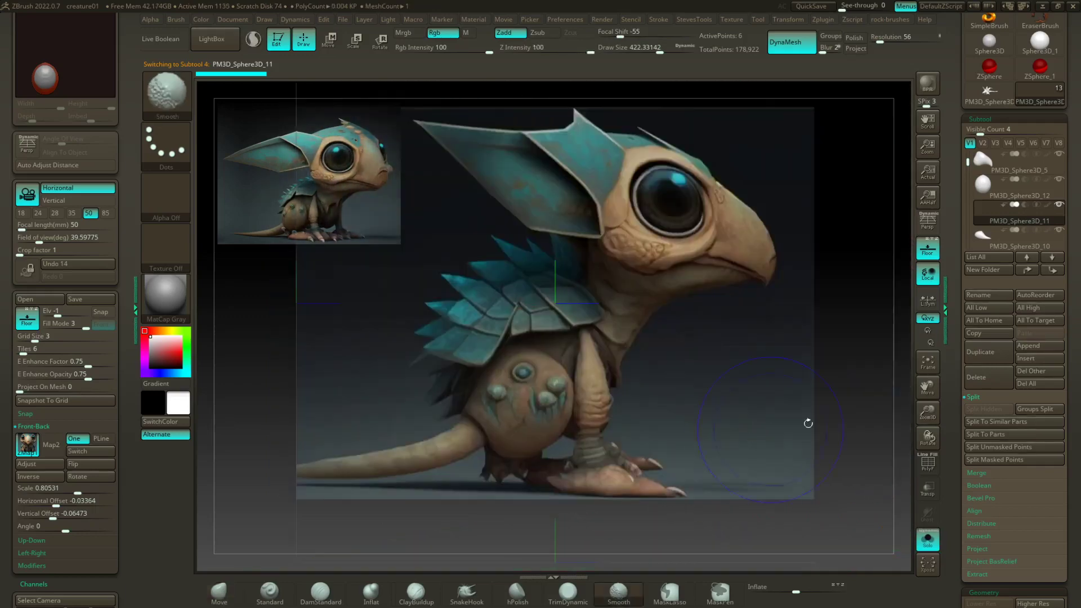
left_click_drag(969, 164, 968, 177)
left_click(986, 187)
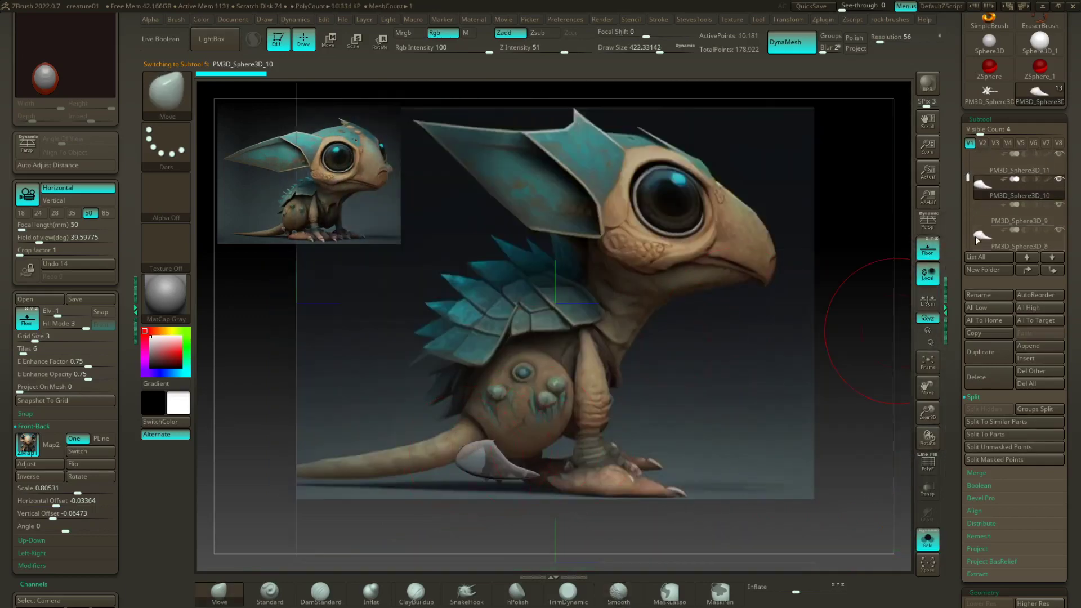
Step: Delete the two leftover fragment subtools, PM3D_Sphere3D_11 and PM3D_Sphere3D_9
left_click(983, 164)
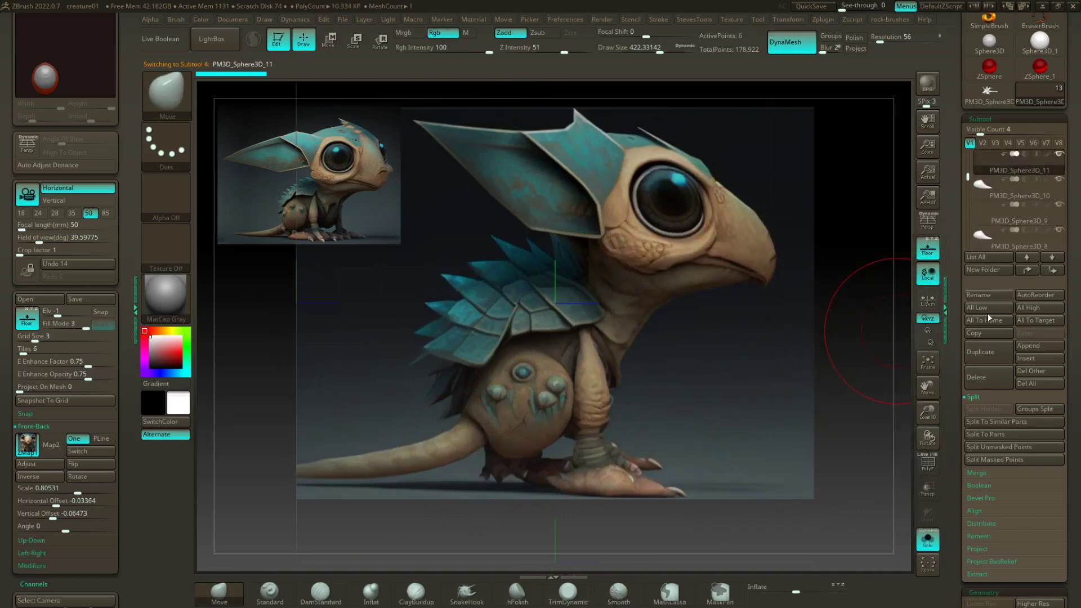
left_click(996, 378)
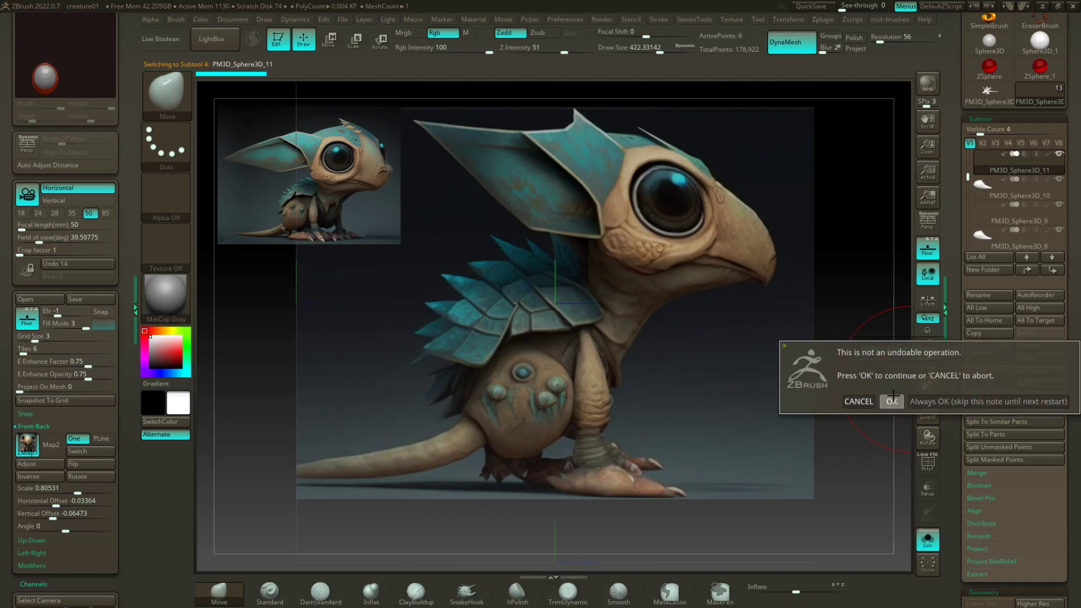
left_click(891, 397)
left_click(988, 185)
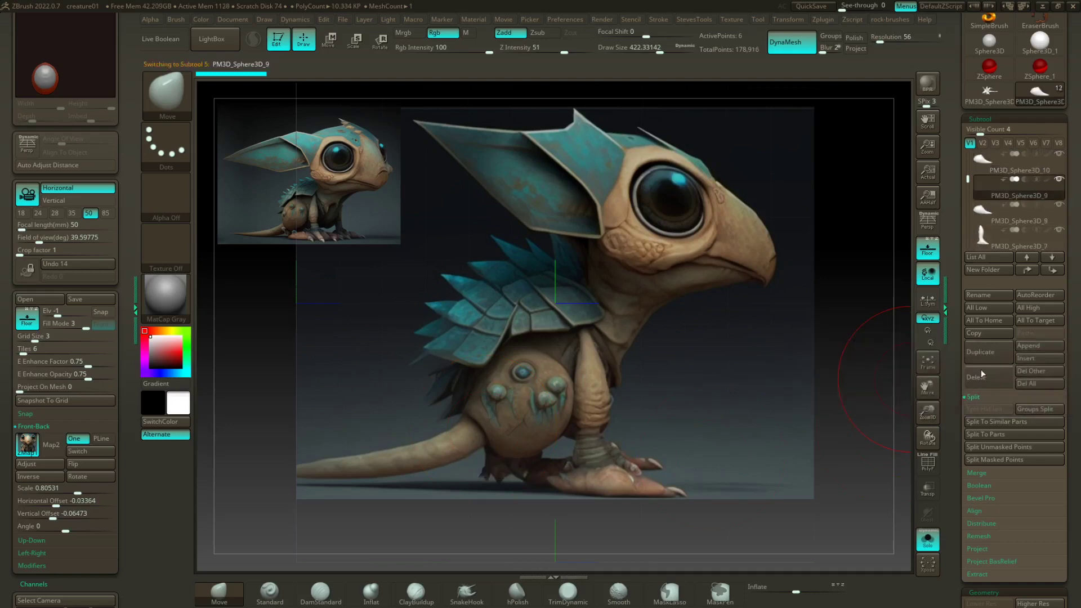
left_click(981, 369)
left_click(891, 398)
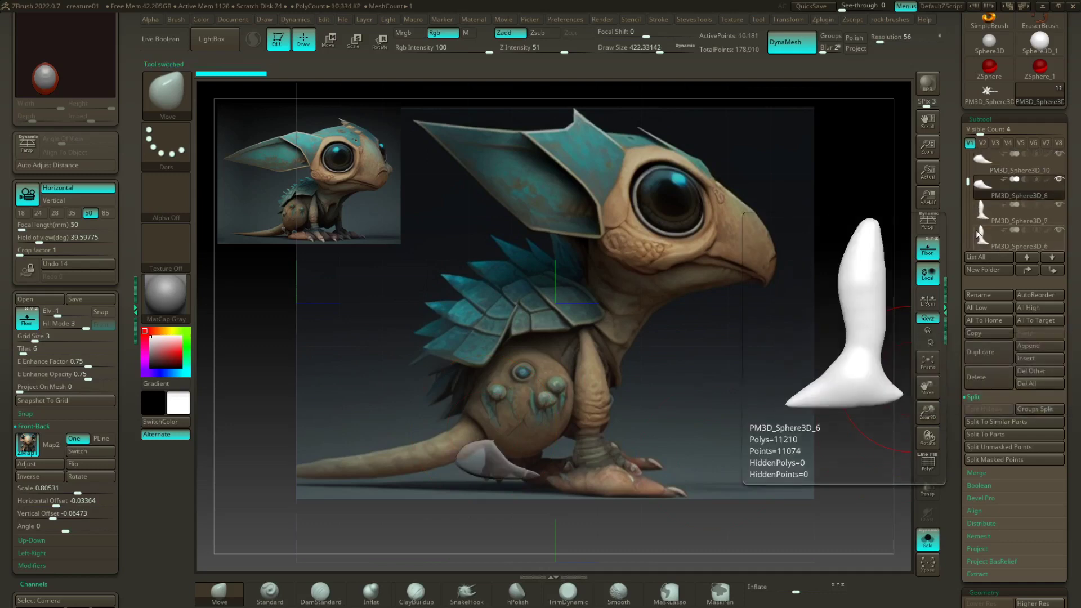
Step: Merge the pair of rear feet into one subtool and the pair of front legs into another with MergeDown
left_click(982, 164)
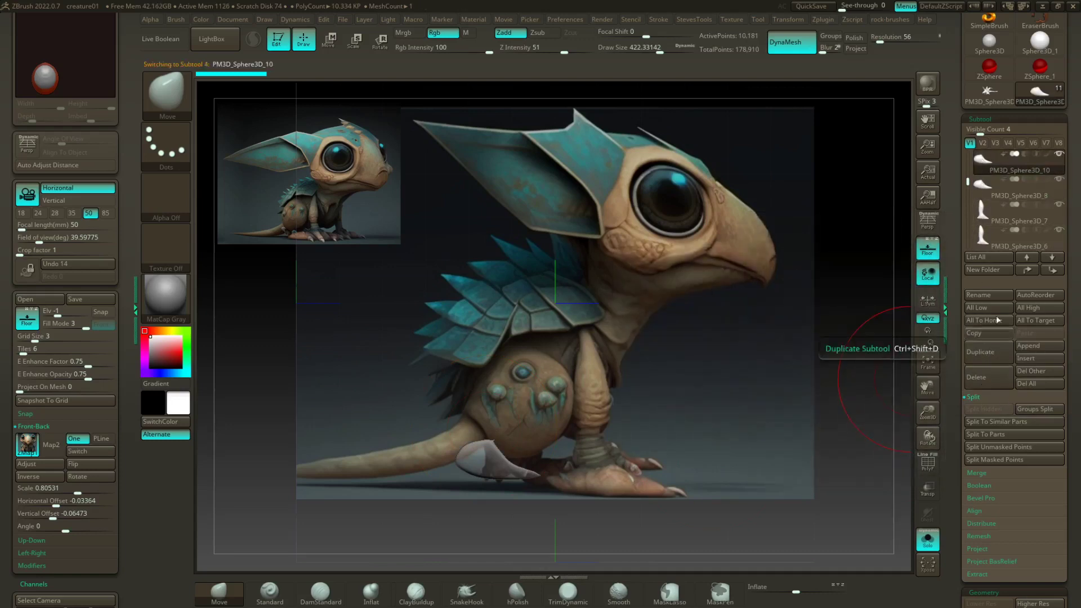
left_click(976, 475)
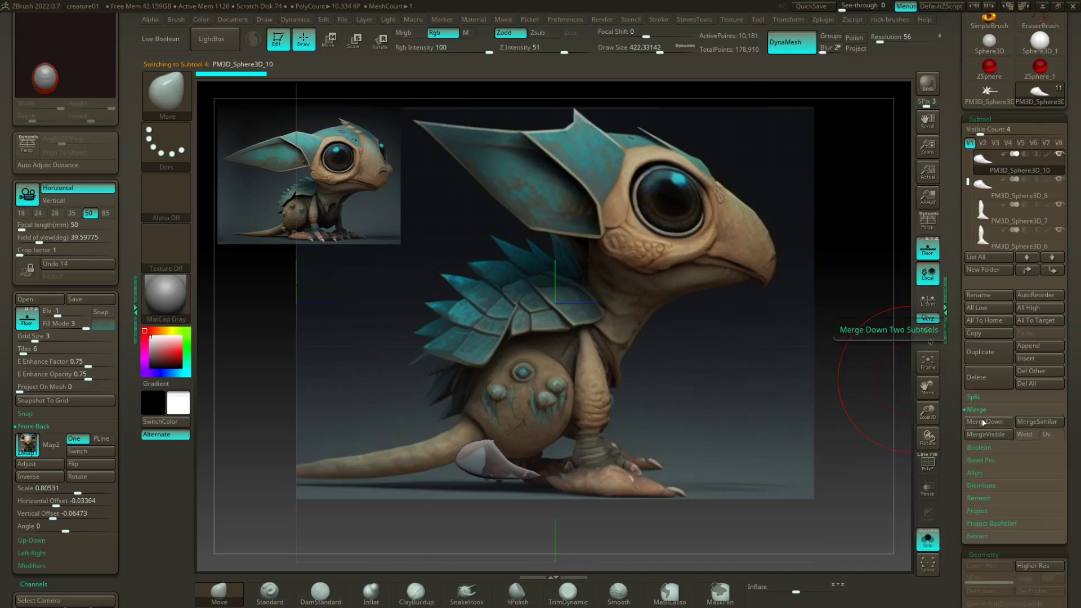
left_click(891, 443)
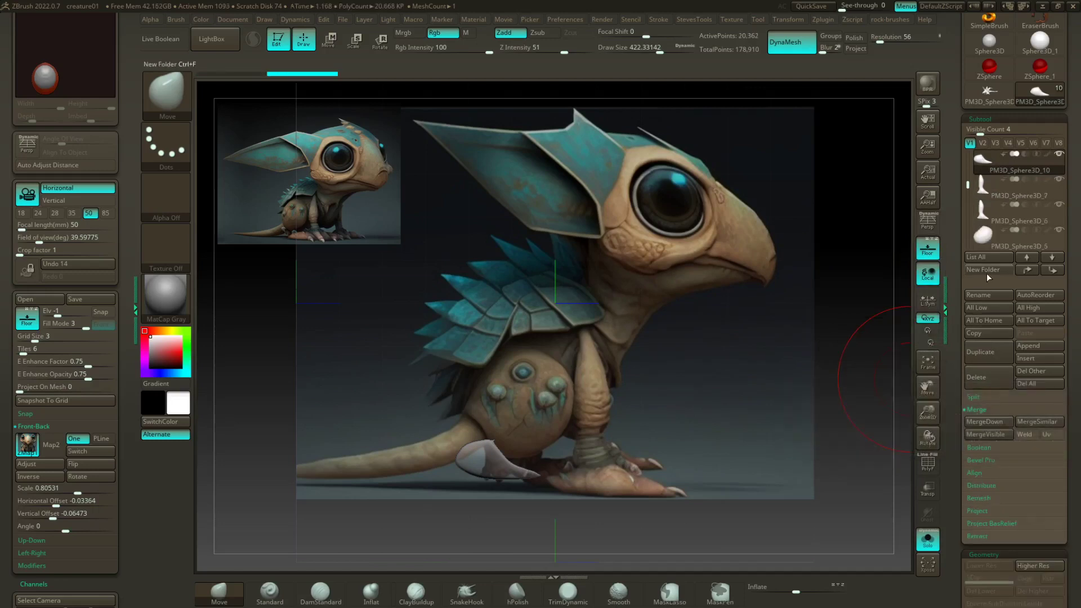
left_click(985, 194)
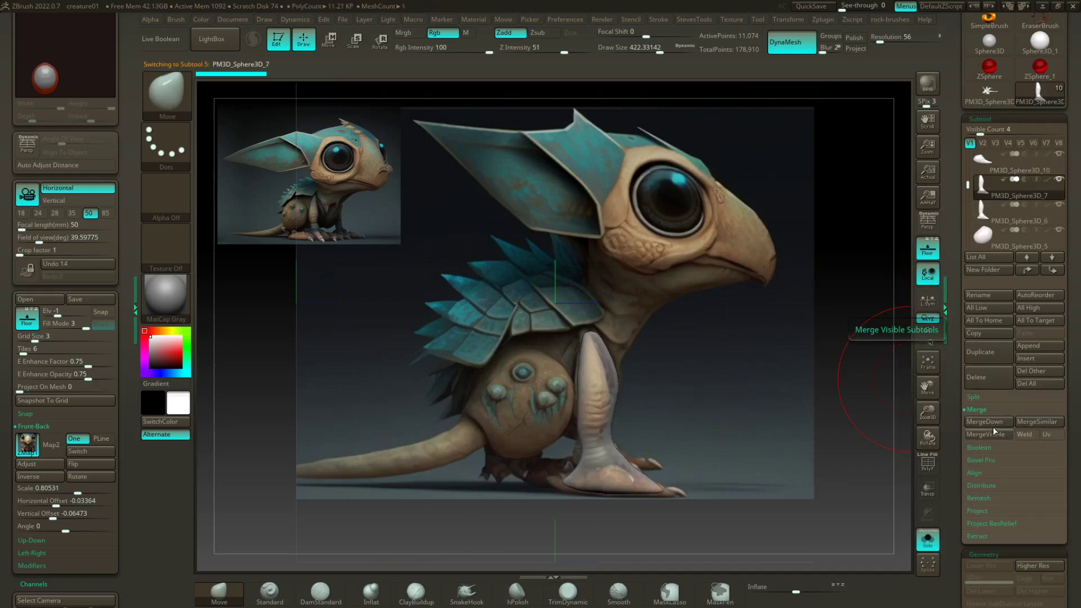
left_click(994, 424)
left_click(891, 450)
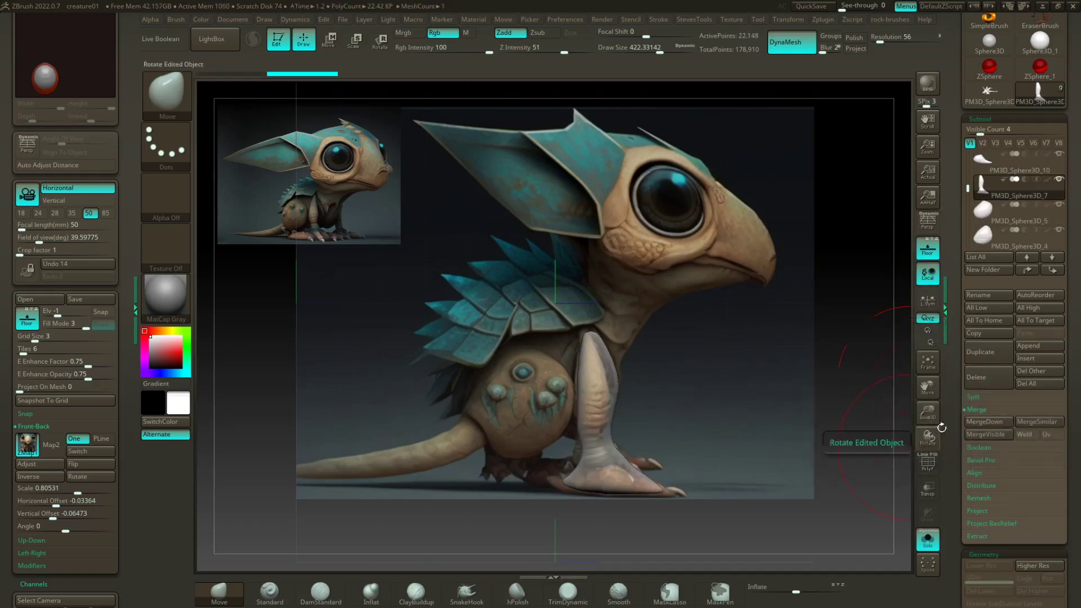
Step: Merge the thigh subtool PM3D_Sphere3D_5 with the body subtool below it using MergeDown
left_click(992, 213)
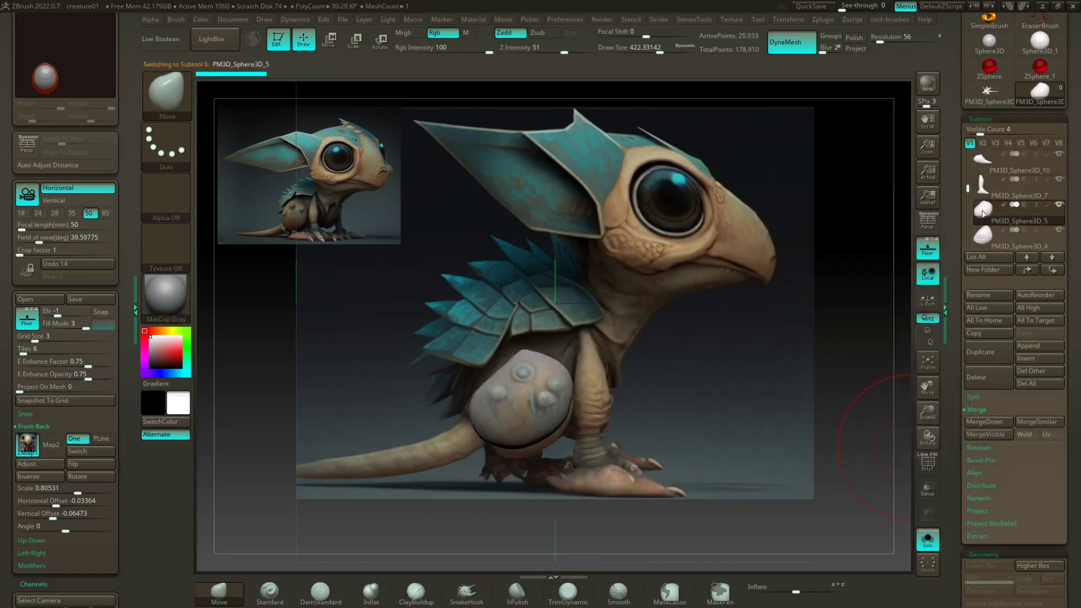
left_click(988, 421)
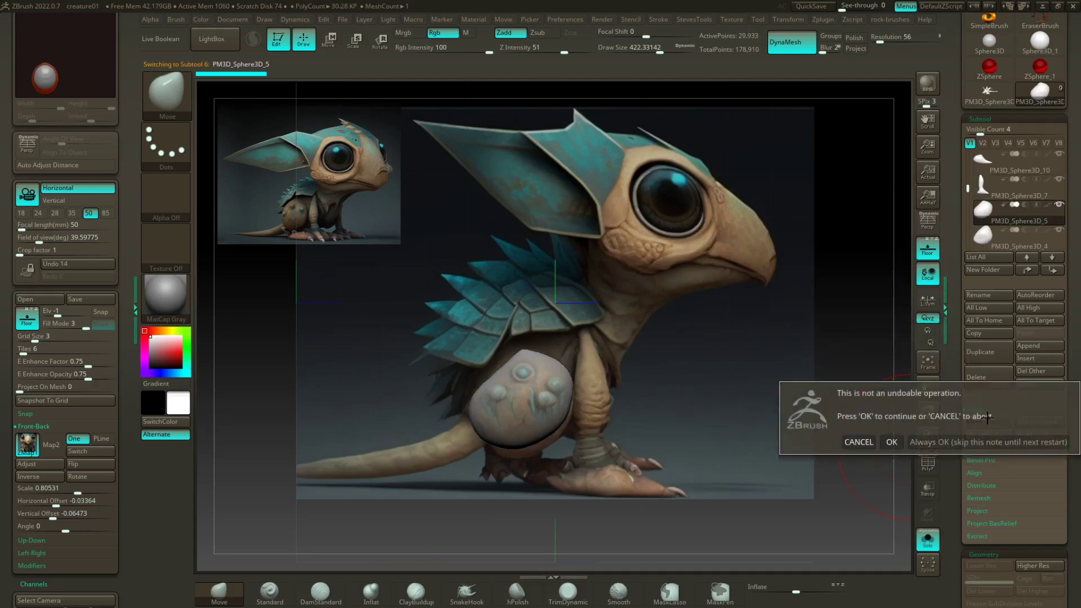
left_click(891, 441)
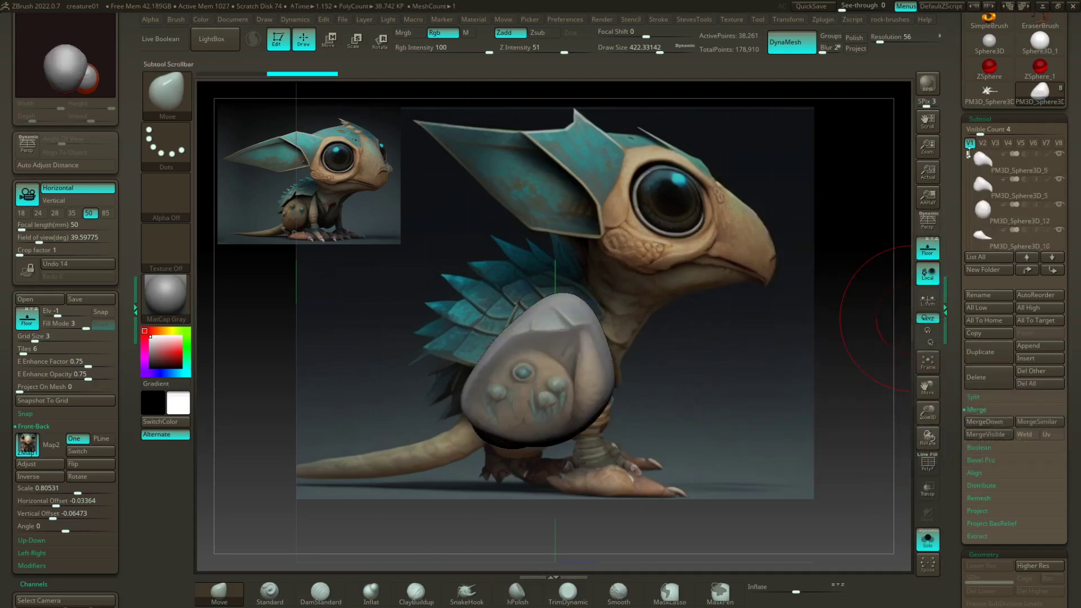
Step: Compare the two head subtools at the start of the list and delete the second one, PM3D_Sphere3D_5
left_click_drag(970, 188, 993, 155)
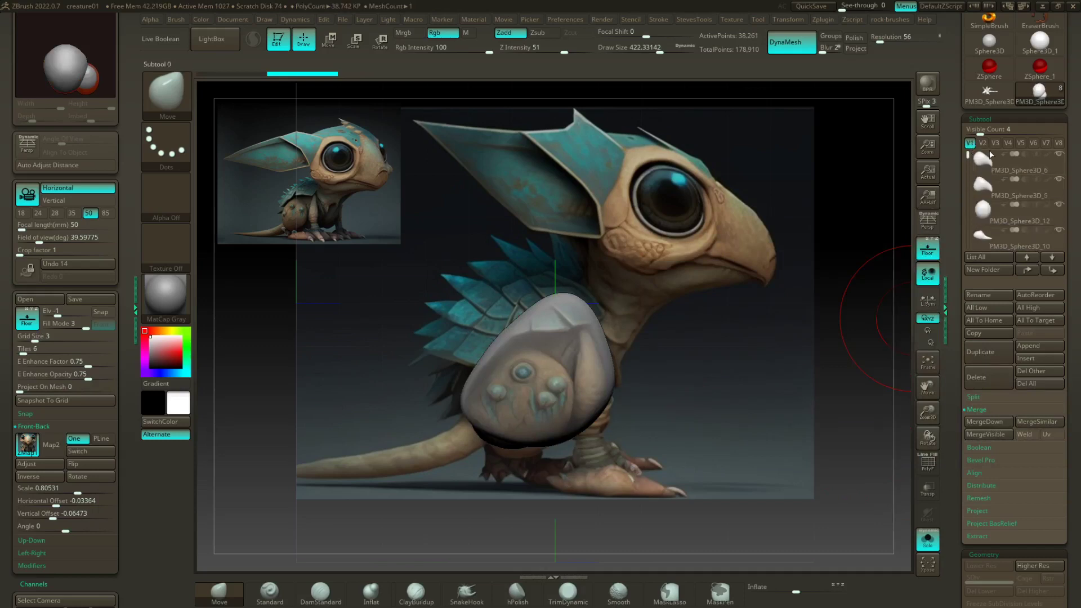
left_click(993, 162)
left_click_drag(805, 334, 785, 333, "alt")
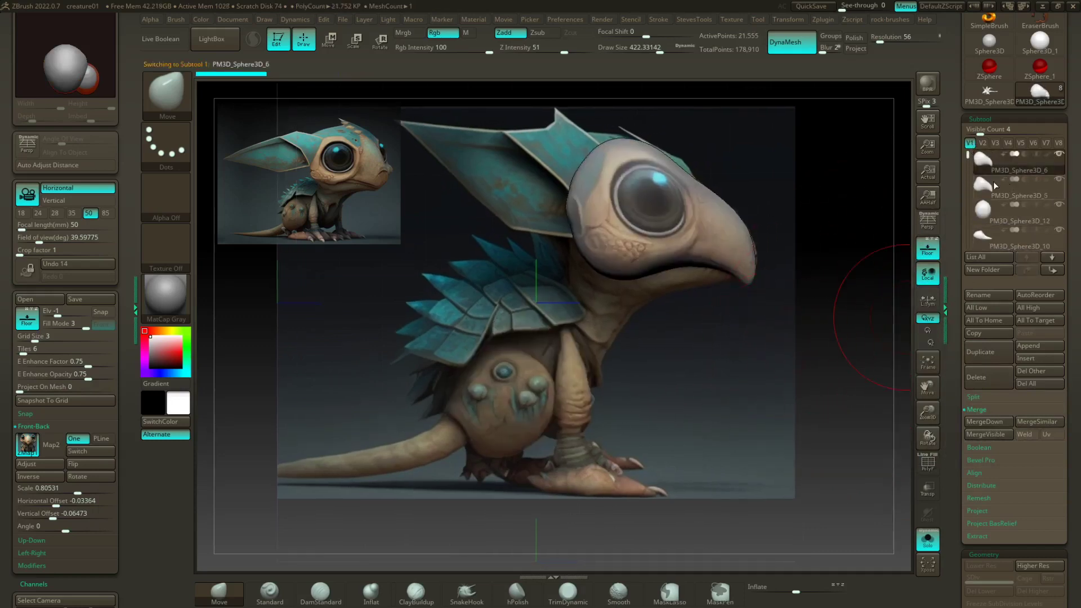
left_click(998, 175)
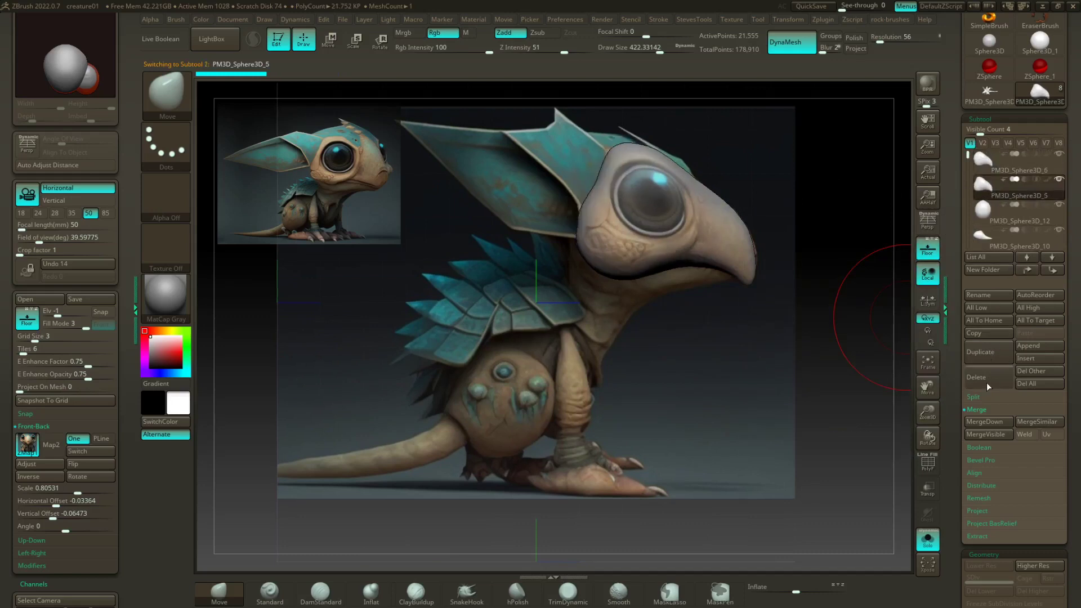
left_click(986, 171)
left_click(987, 178)
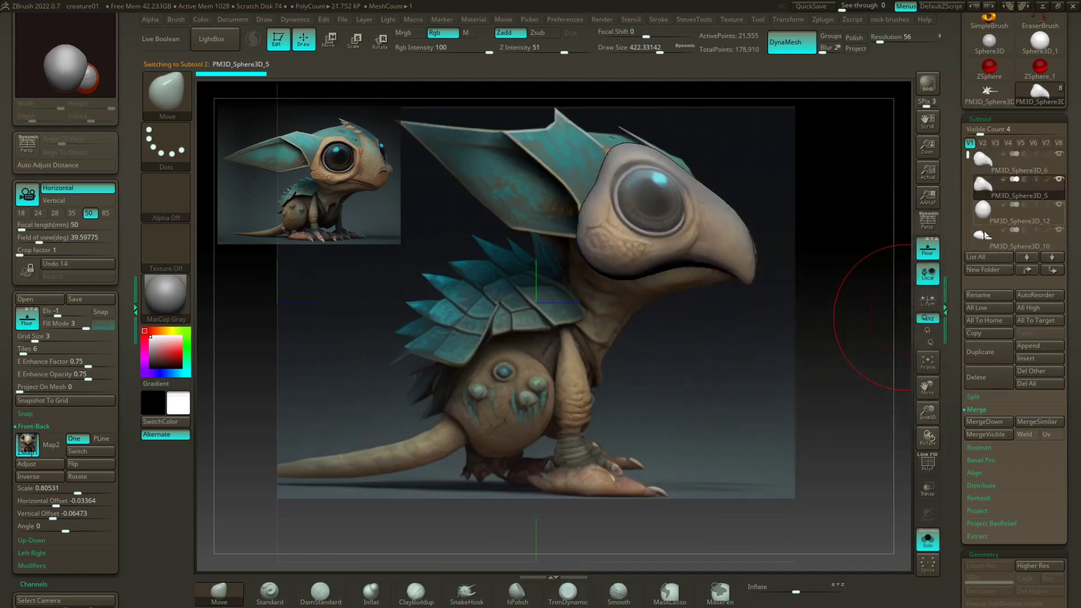
left_click(989, 377)
left_click(890, 395)
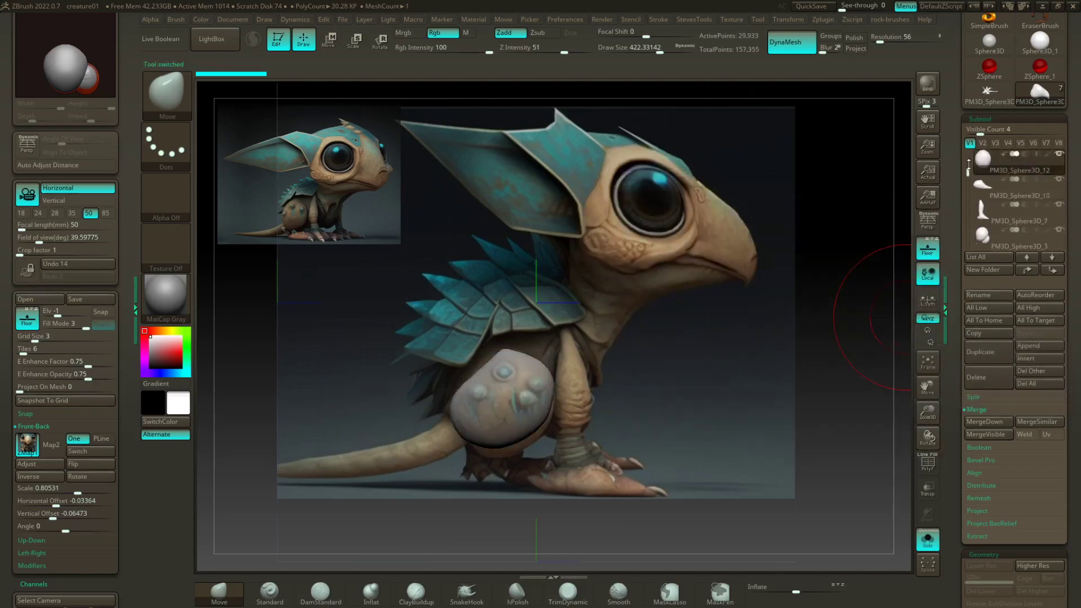
Step: Hide the thigh polygroup in the merged body subtool PM3D_Sphere3D_5 and split it off into its own subtool
left_click_drag(970, 154, 969, 185)
left_click(986, 211)
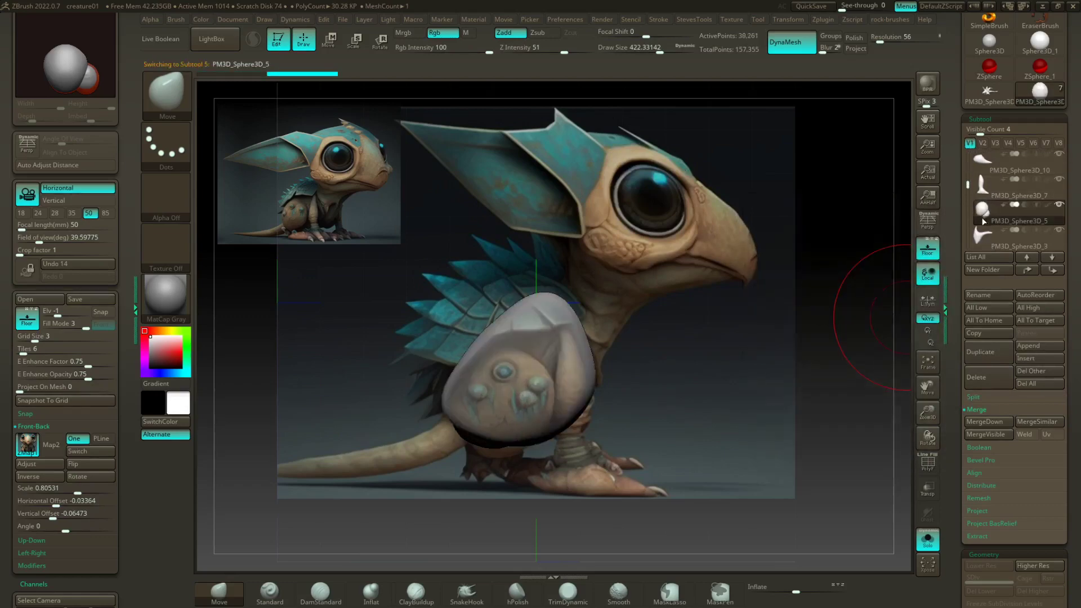
left_click_drag(845, 328, 694, 337)
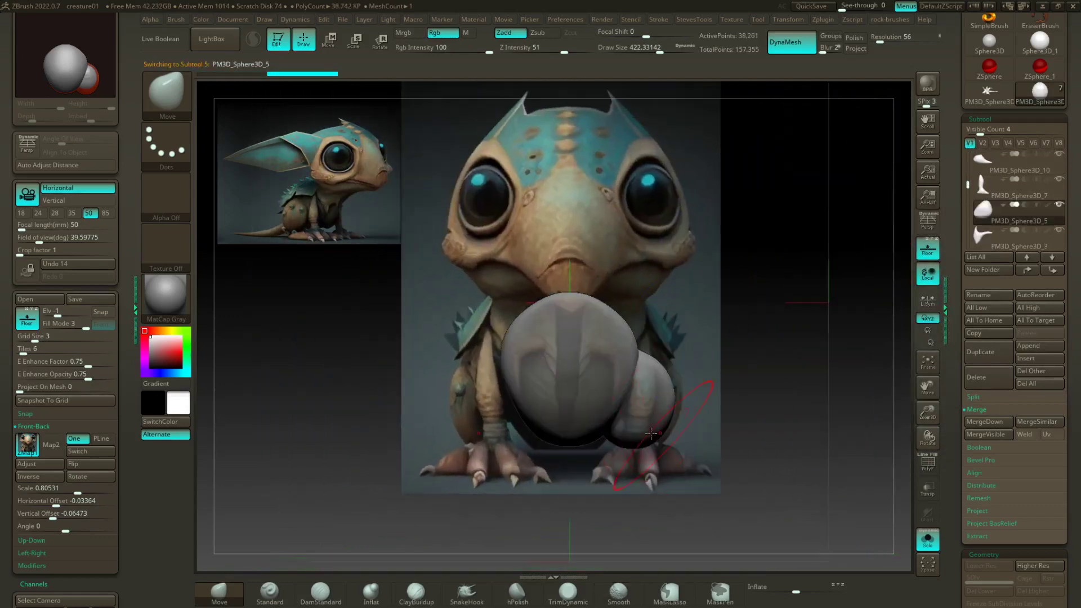
left_click_drag(753, 386, 672, 368, "alt")
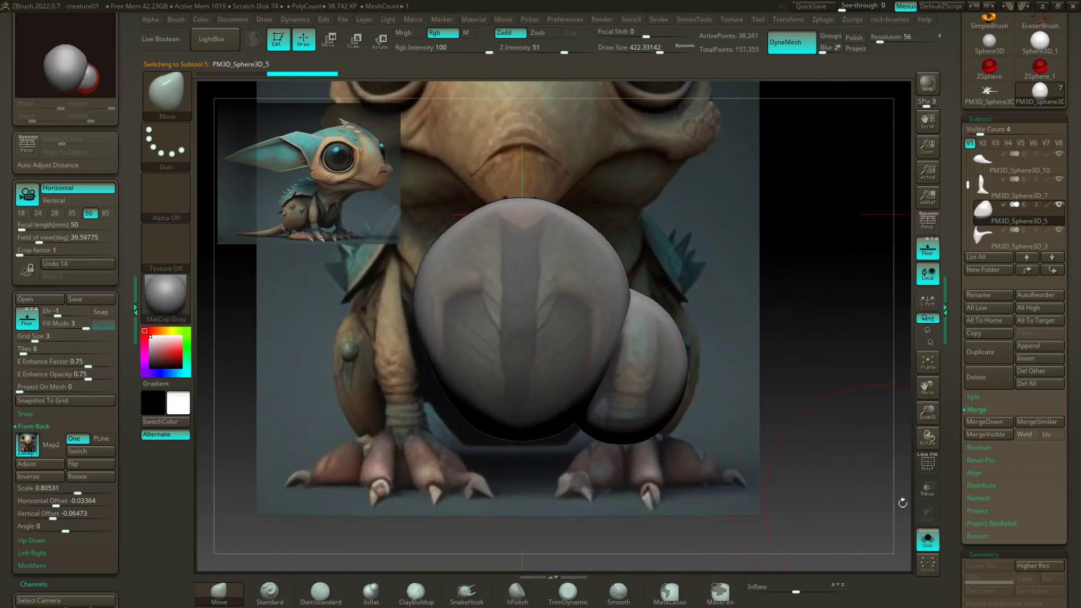
left_click(928, 468)
left_click_drag(846, 437, 766, 410)
left_click(662, 404, "ctrl+shift")
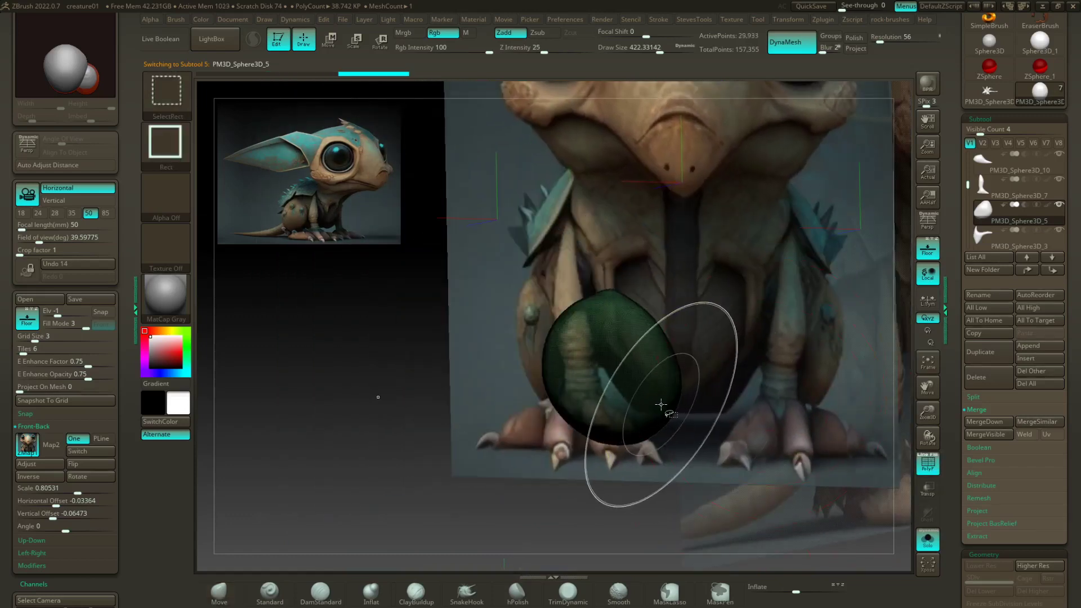
left_click(661, 404, "ctrl+shift")
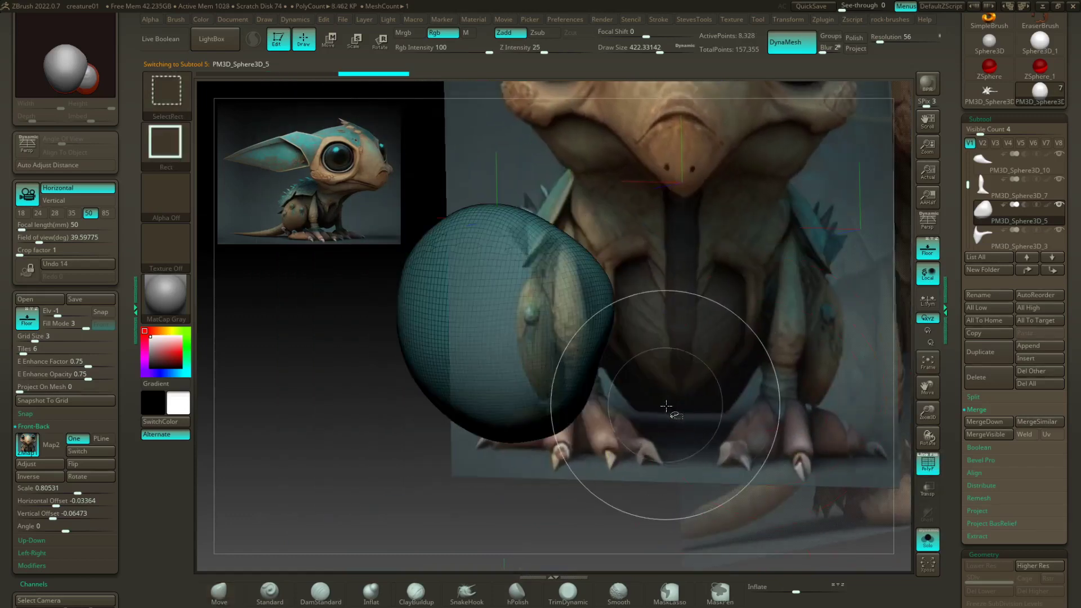
left_click(986, 402)
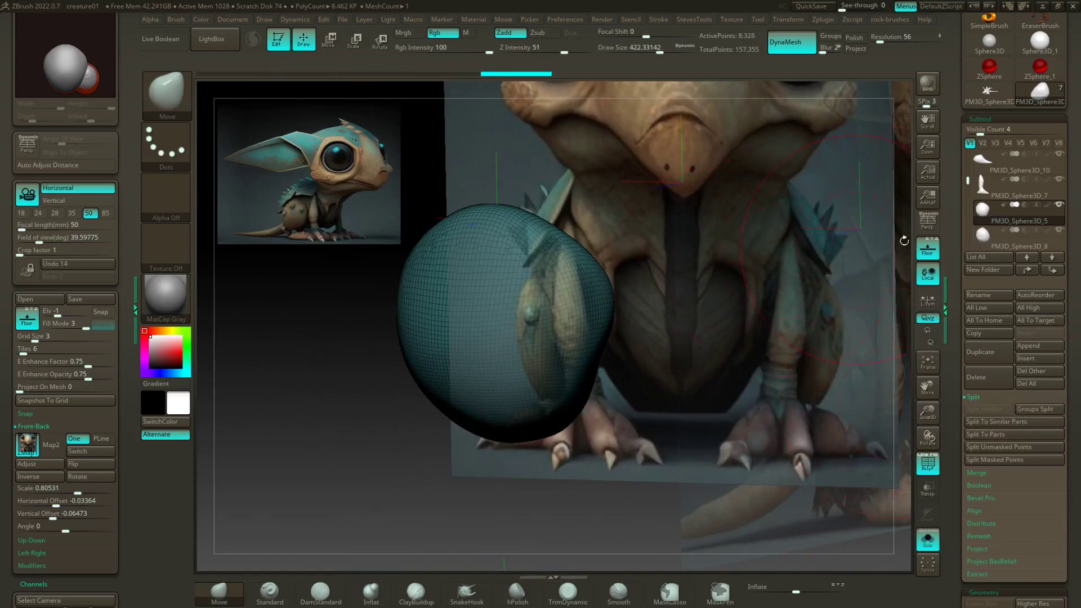
Step: Move the other thigh subtool, PM3D_Sphere3D_12, down the list to directly above the split-off thigh PM3D_Sphere3D_8
left_click_drag(903, 239, 866, 237)
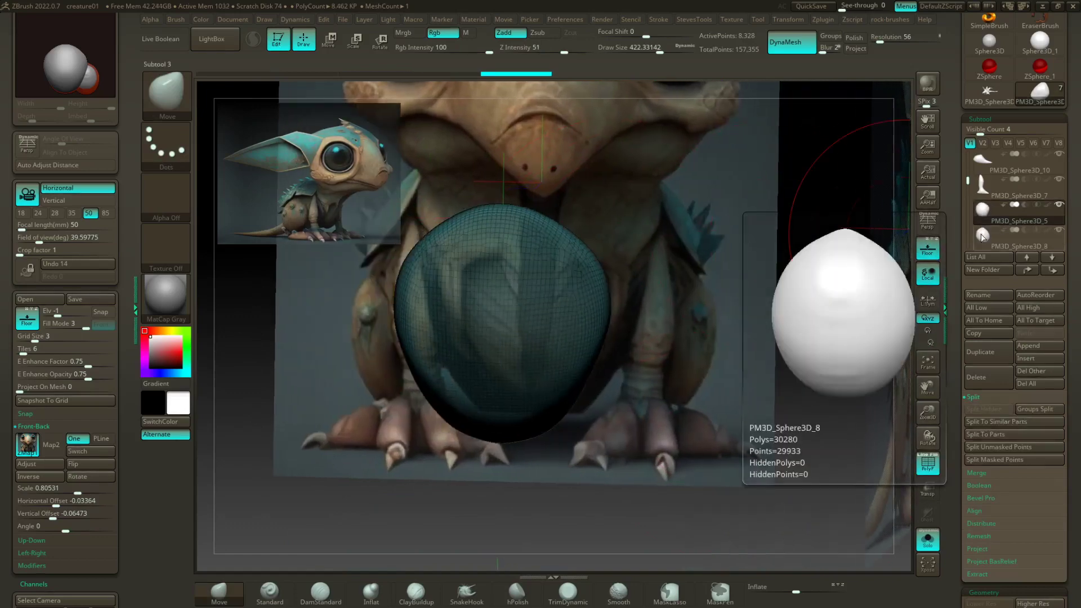
left_click_drag(968, 181, 969, 195)
left_click(987, 195)
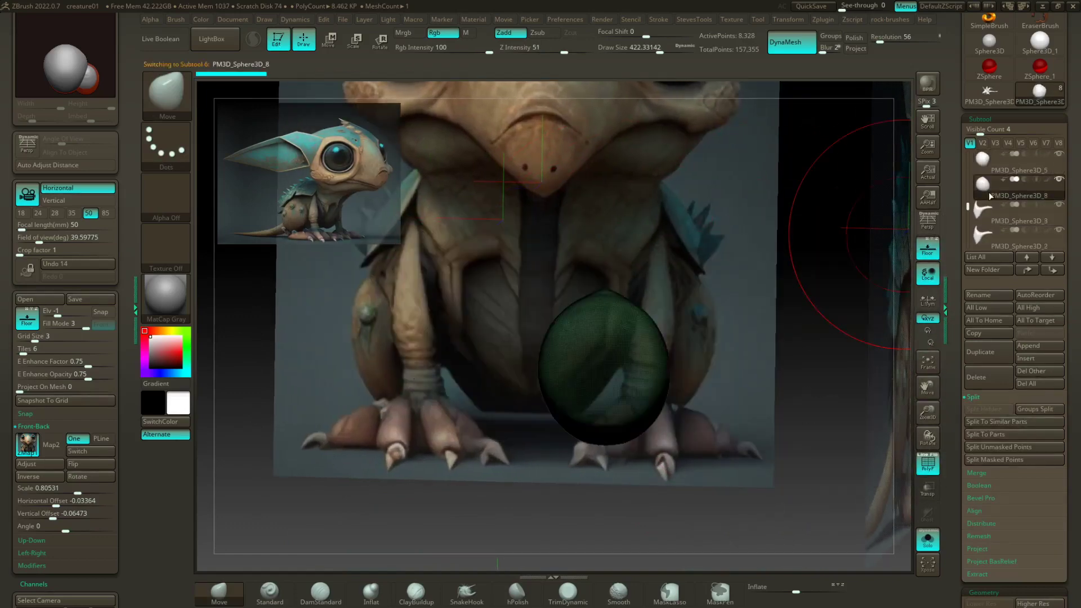
left_click_drag(966, 208, 967, 155)
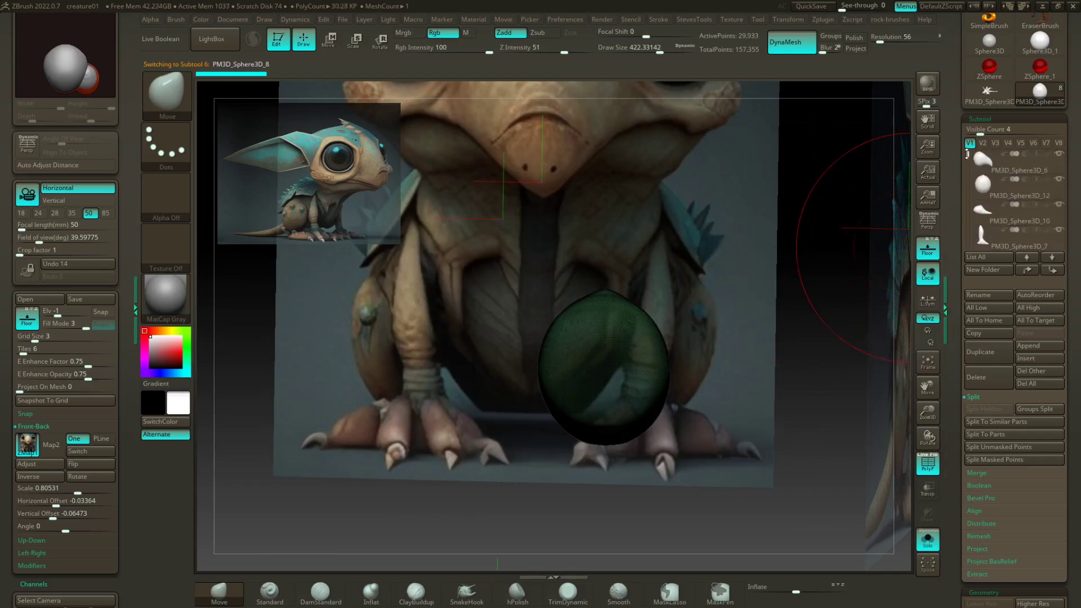
left_click(985, 187)
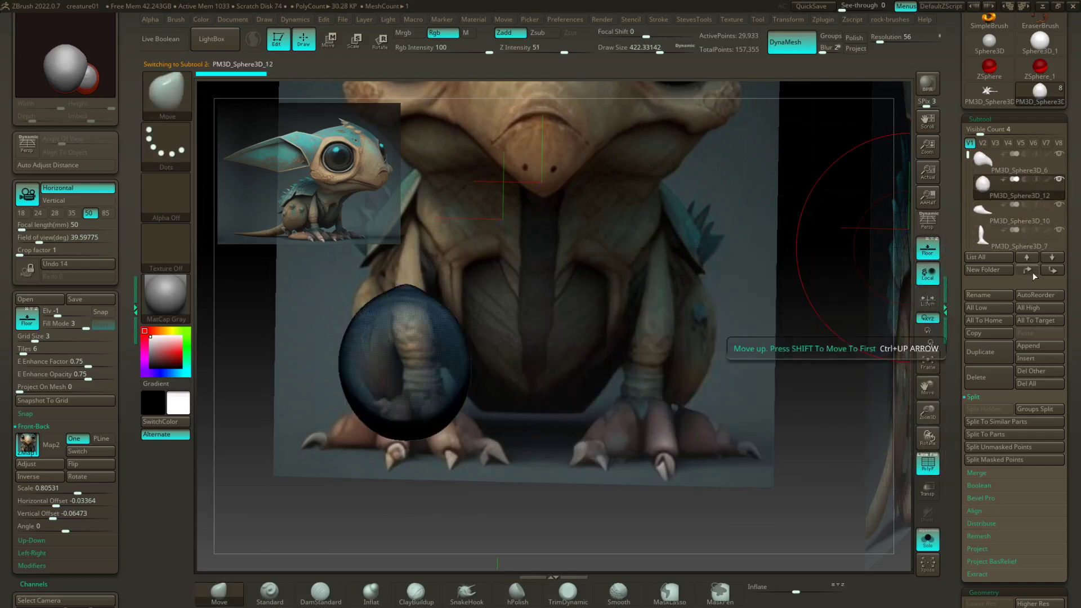
left_click(1053, 271)
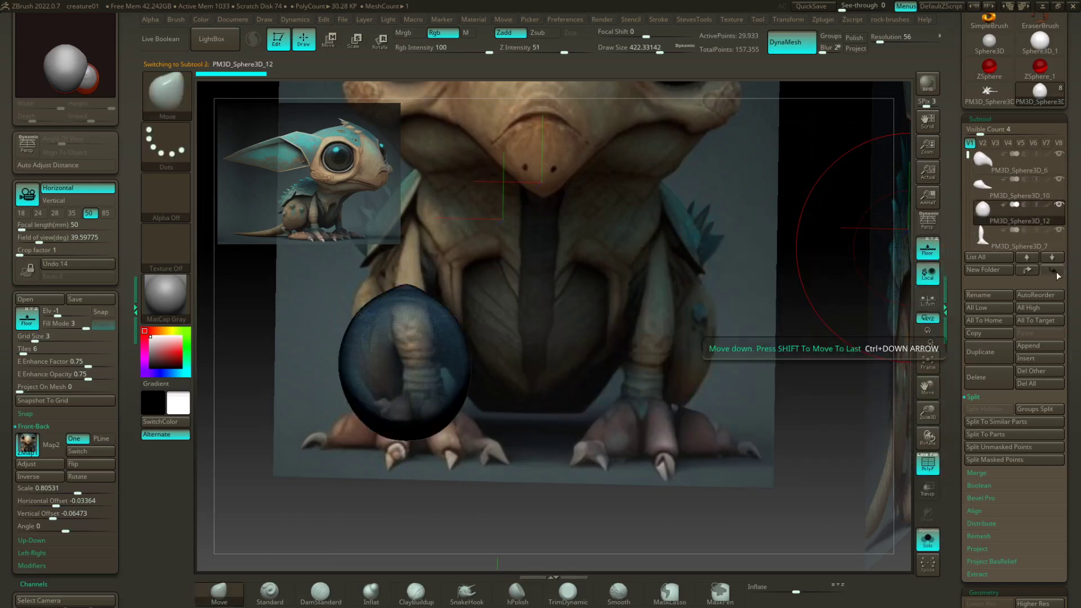
left_click(1053, 272)
left_click(1046, 272)
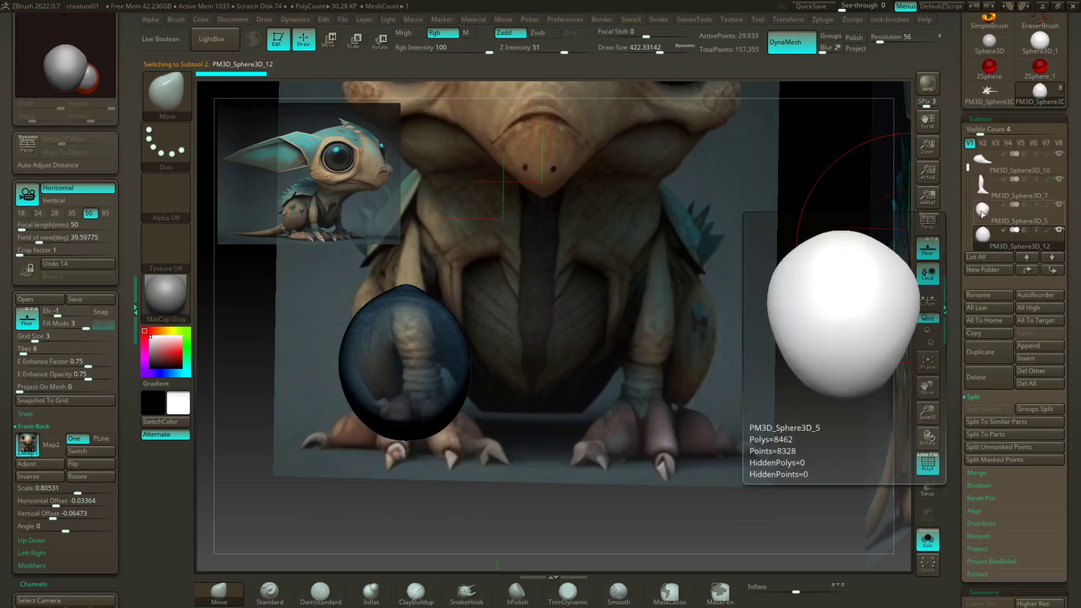
left_click(1045, 271)
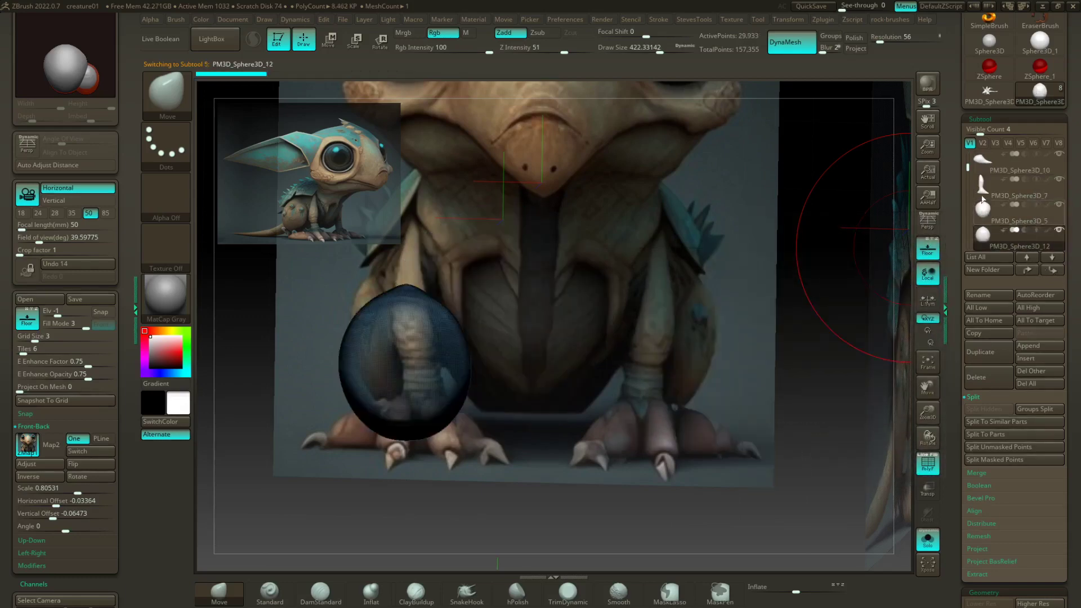
left_click_drag(969, 168, 969, 186)
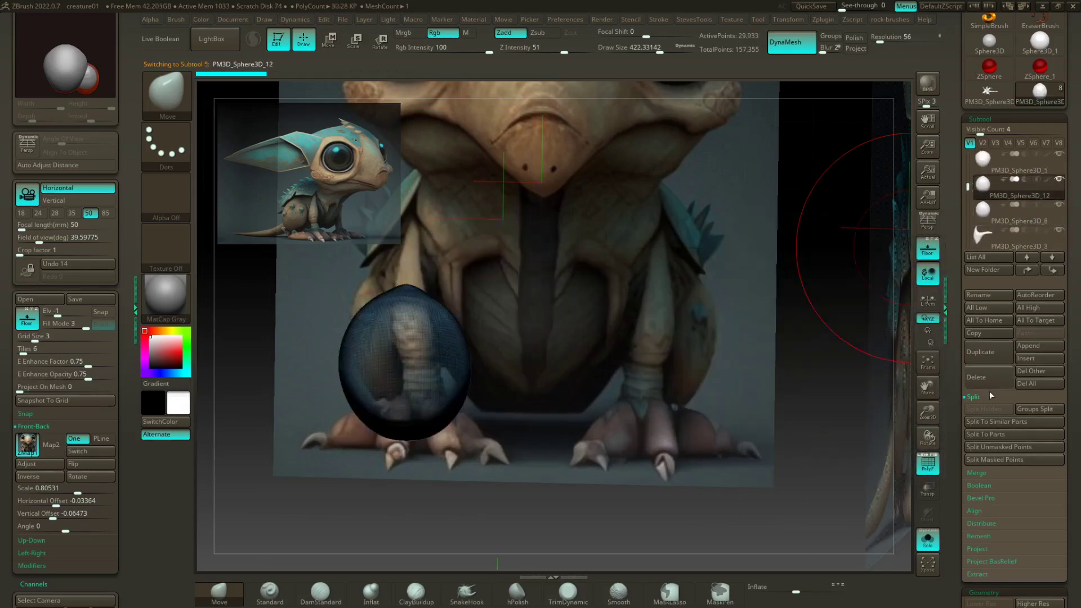
Step: Merge the two thigh subtools into one with MergeDown
left_click(984, 473)
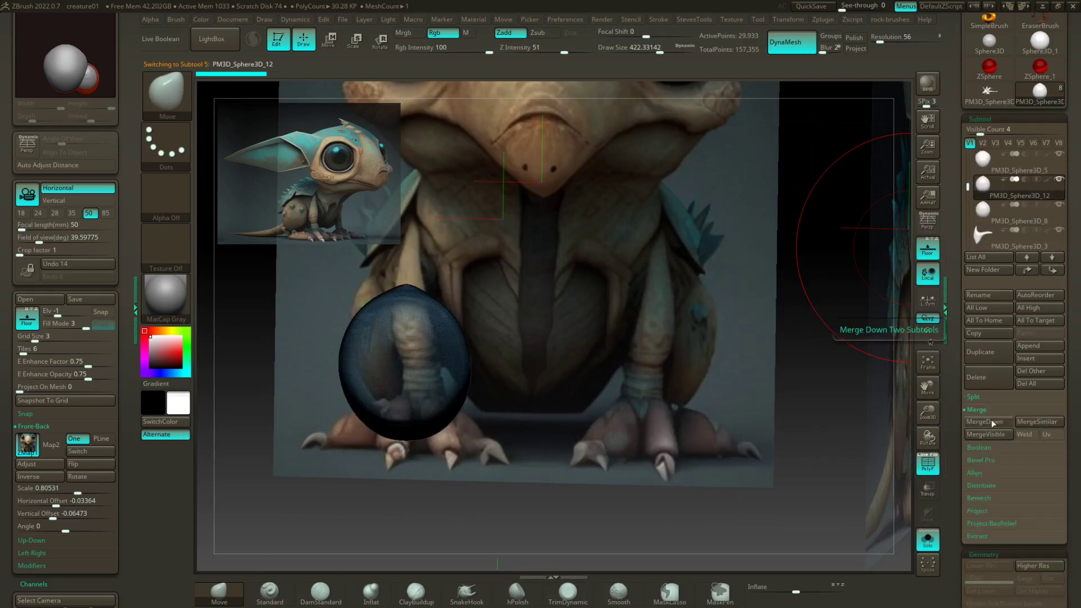
left_click(990, 418)
left_click(891, 444)
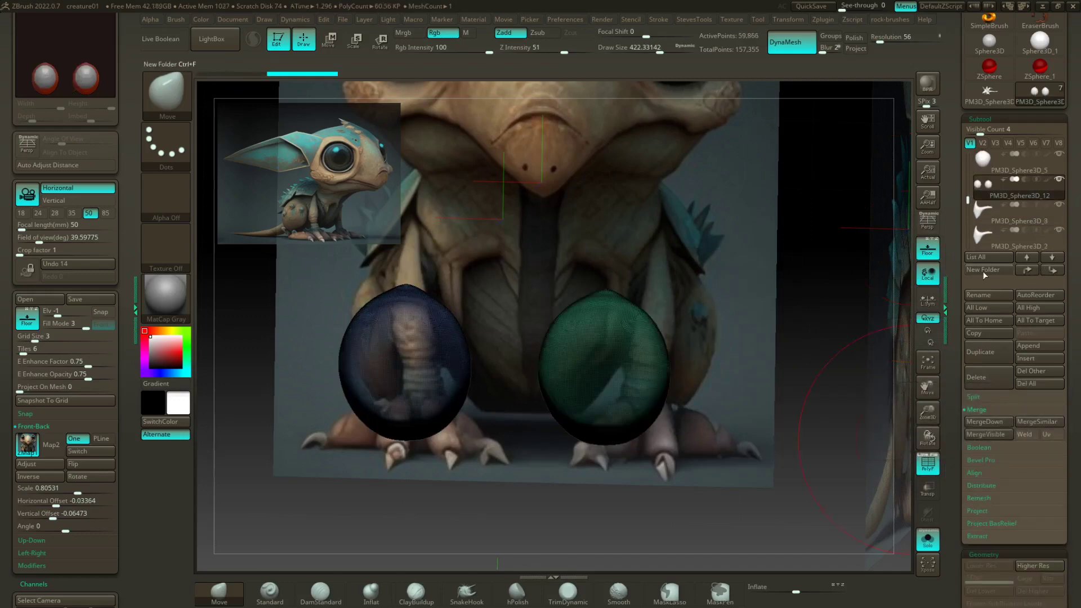
Step: Turn off Solo and check the body, thigh, rear foot, front leg and head subtools from several angles
mouse_move(845, 230)
left_mouse_down()
mouse_move(733, 218)
mouse_move(840, 237)
left_mouse_up()
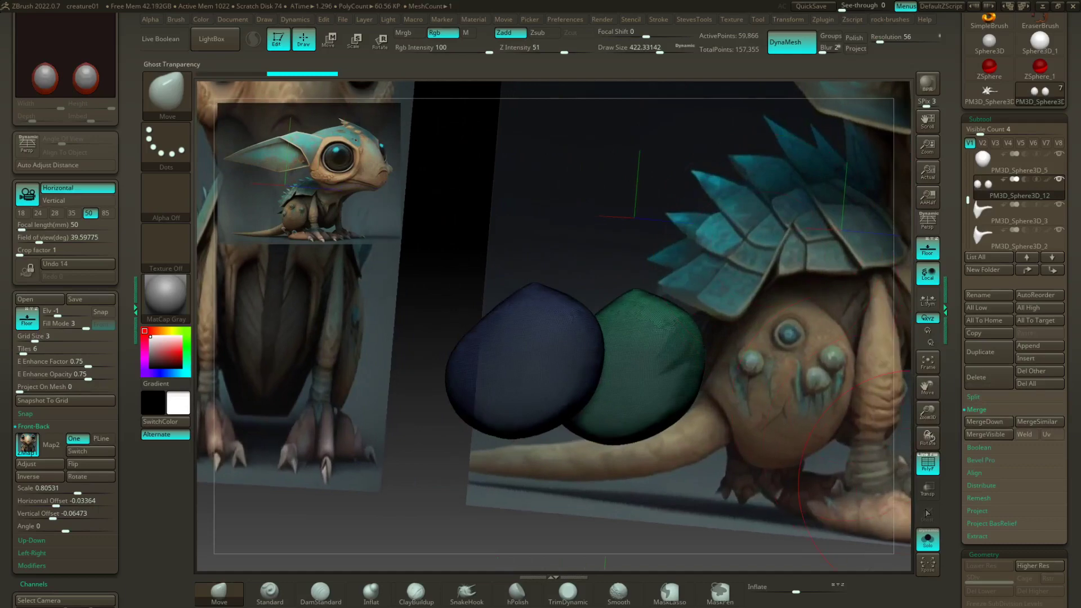
left_click(927, 538)
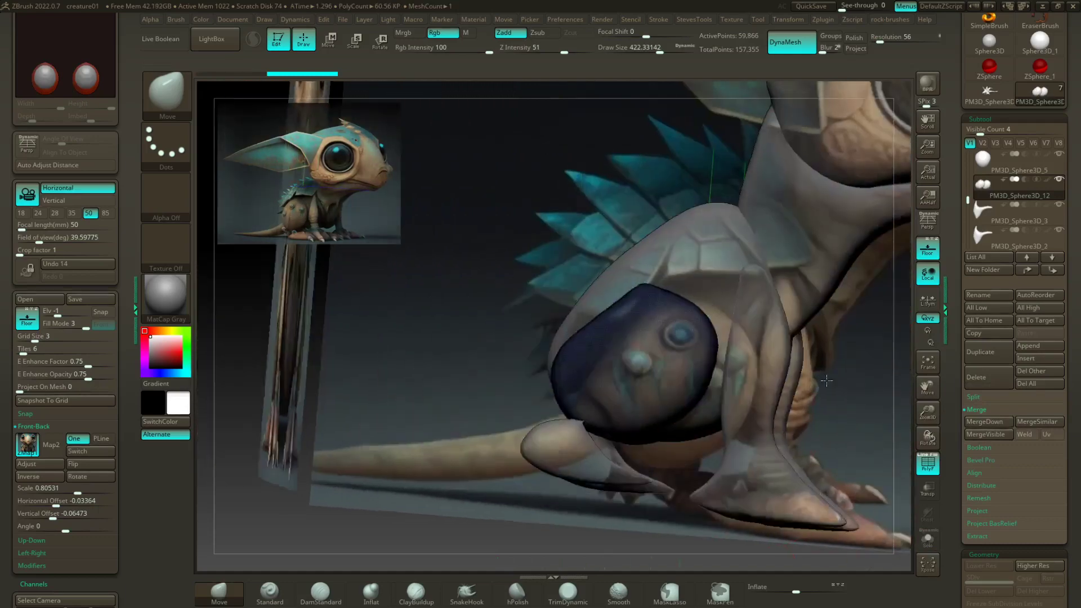
left_click_drag(882, 364, 610, 255)
left_click(588, 244, "ctrl")
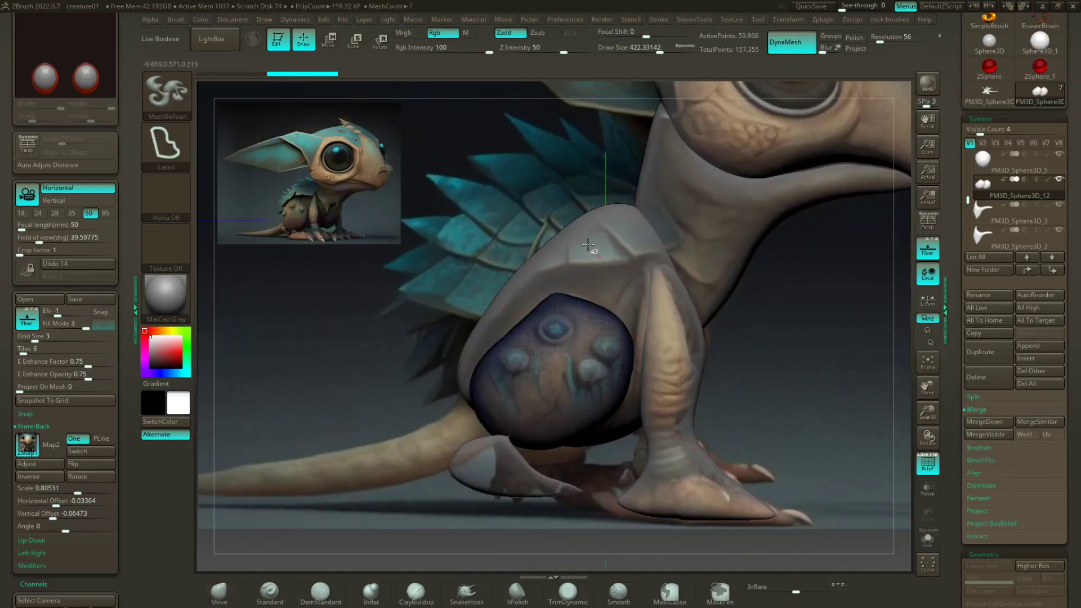
left_click(588, 245, "alt")
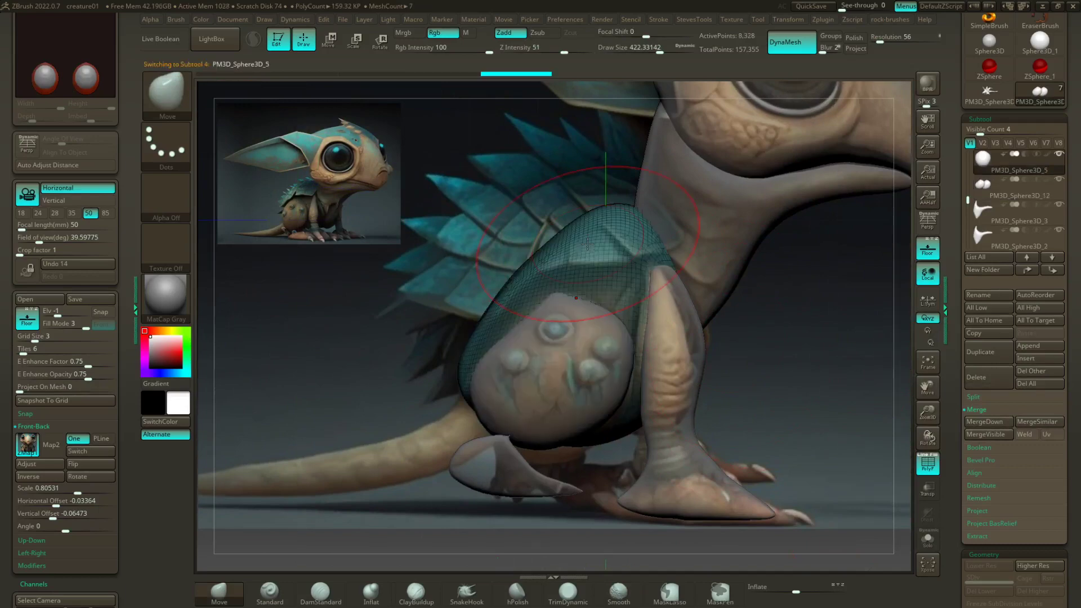
left_click_drag(768, 313, 746, 335)
left_click(574, 358, "alt")
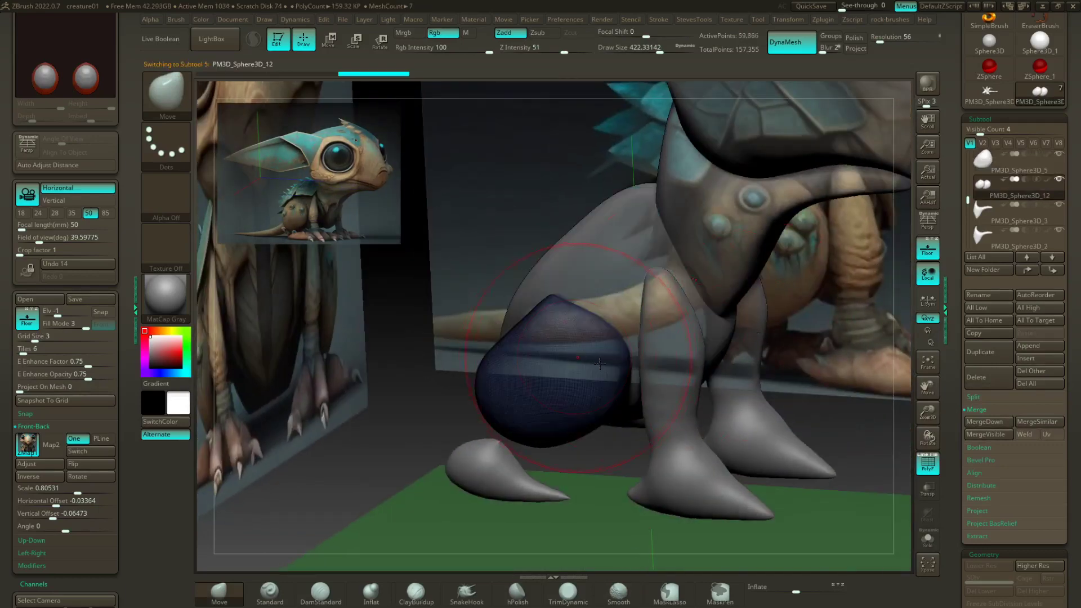
left_click_drag(866, 385, 691, 422)
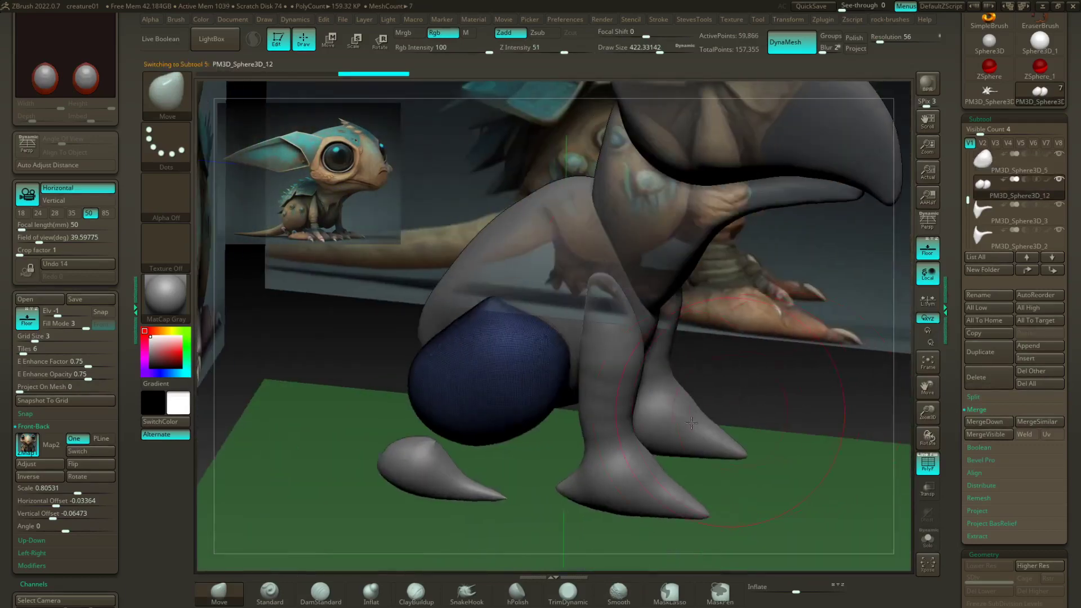
left_click(444, 483, "alt")
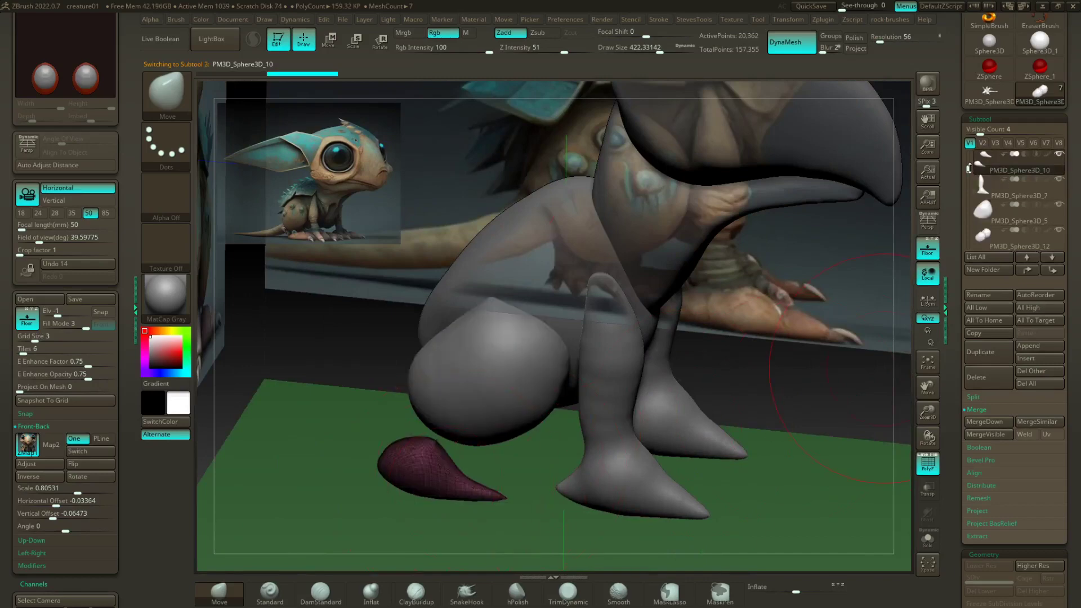
left_click(987, 192)
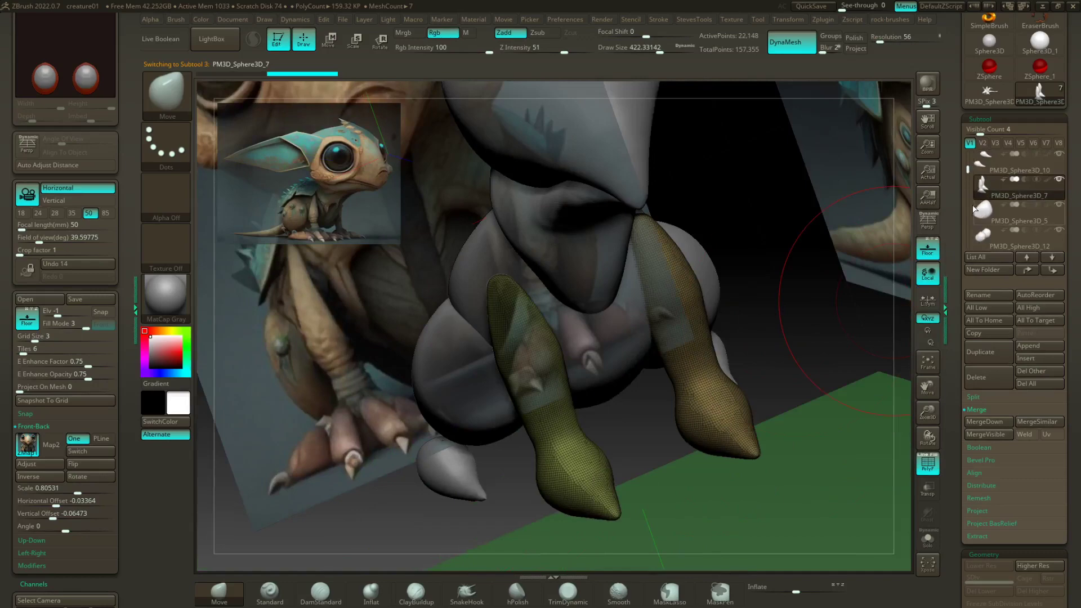
left_click_drag(968, 169, 970, 147)
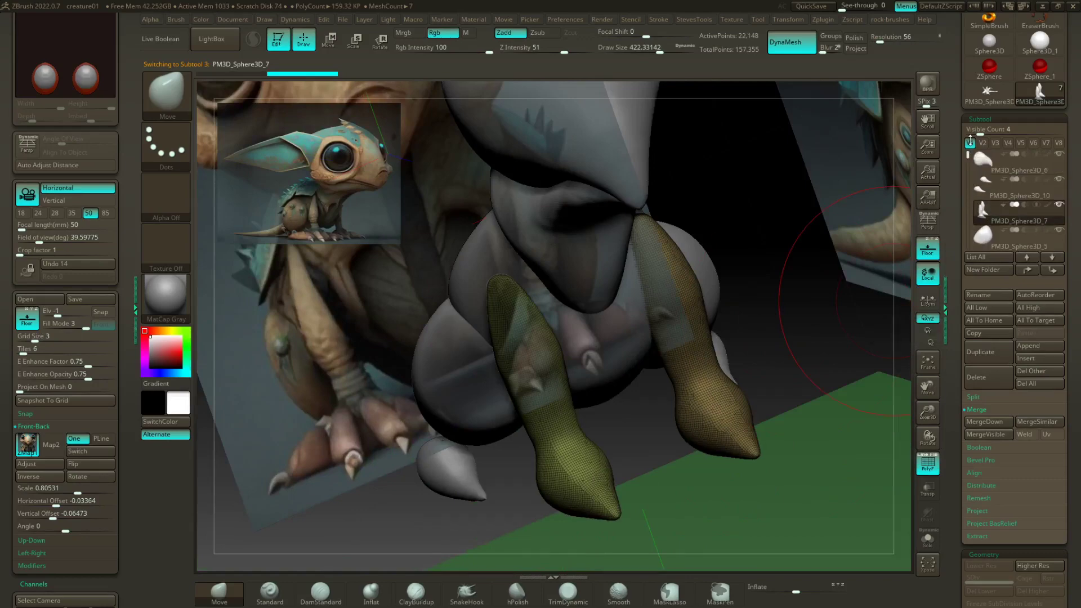
left_click(985, 160)
left_click_drag(746, 200, 779, 374)
Step: Compare the neck and jaw subtools at the end of the list and delete the duplicate, PM3D_Sphere3D_2
left_click(682, 303, "alt")
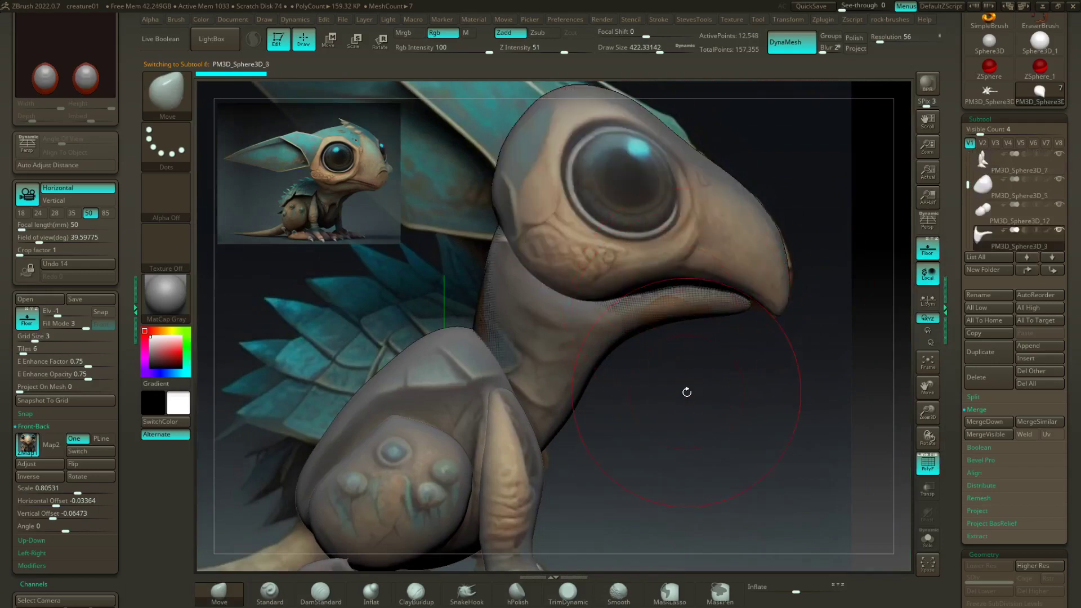
left_click_drag(686, 391, 703, 356)
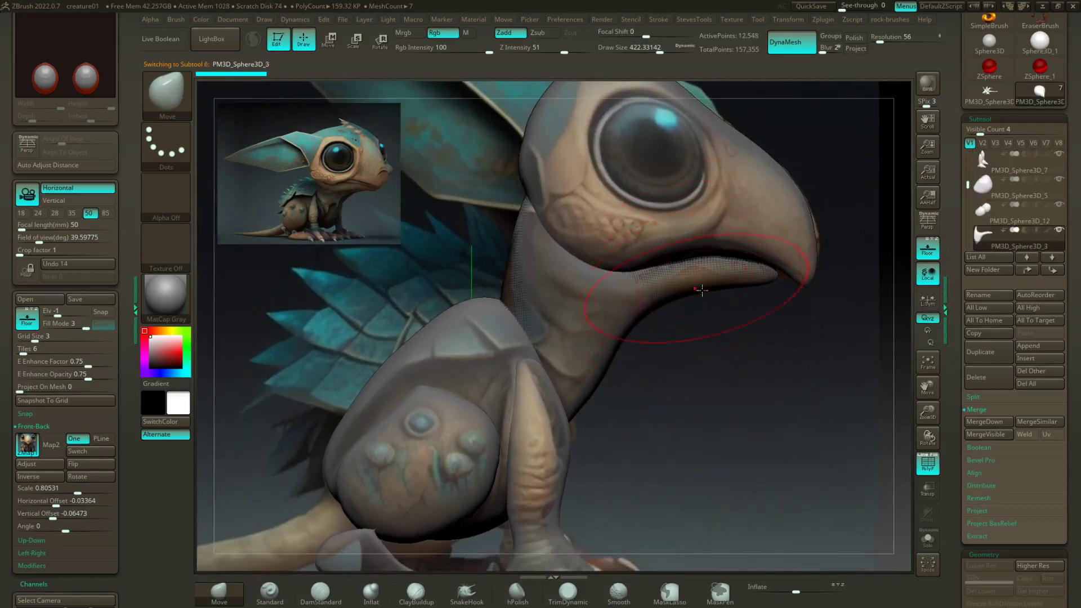
key("ctrl")
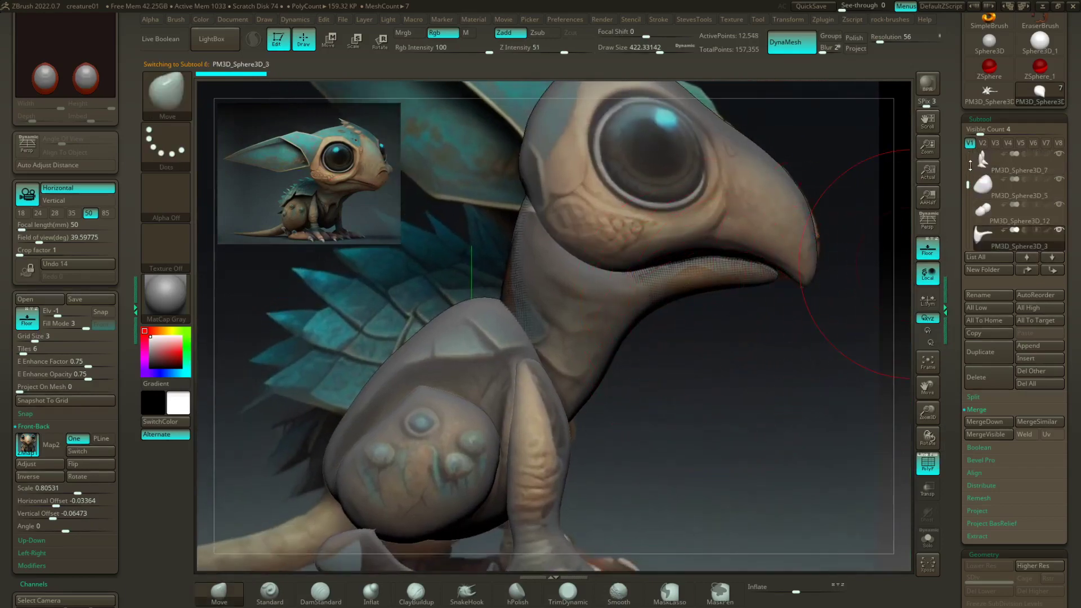
left_click_drag(970, 164, 971, 185)
left_click(993, 229)
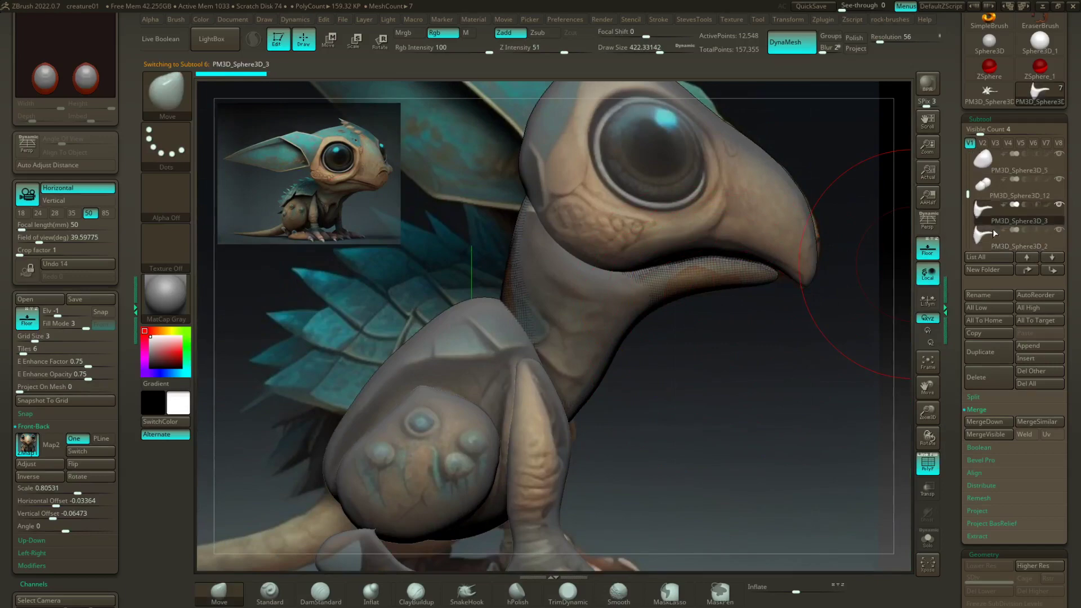
left_click(992, 381)
left_click(892, 401)
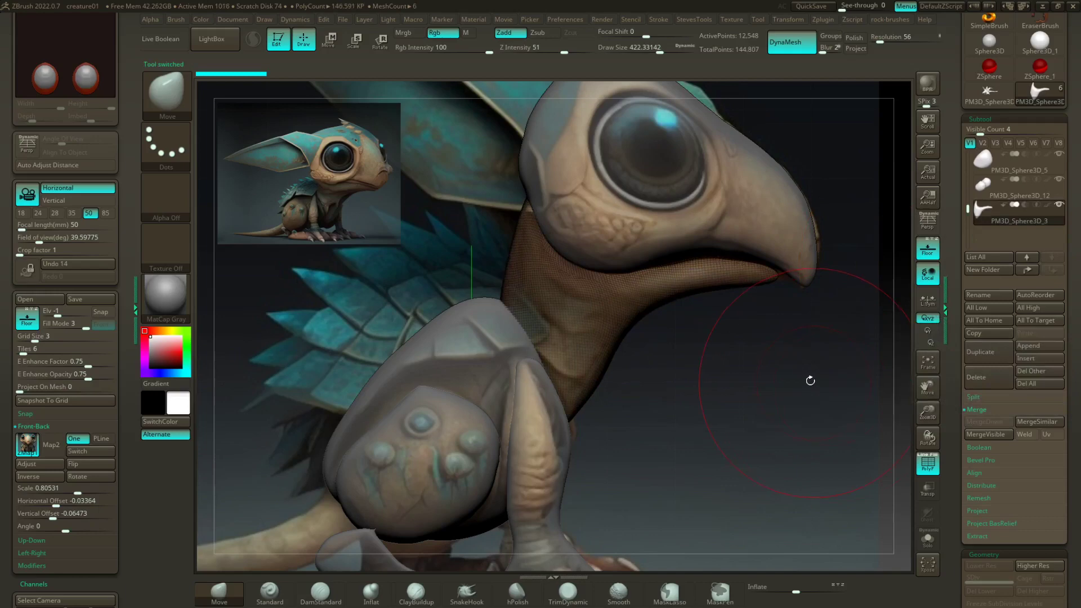
Step: Move the neck and jaw subtool PM3D_Sphere3D_3 up the list to directly below the head subtool PM3D_Sphere3D_6
left_click_drag(749, 361, 726, 368, "alt")
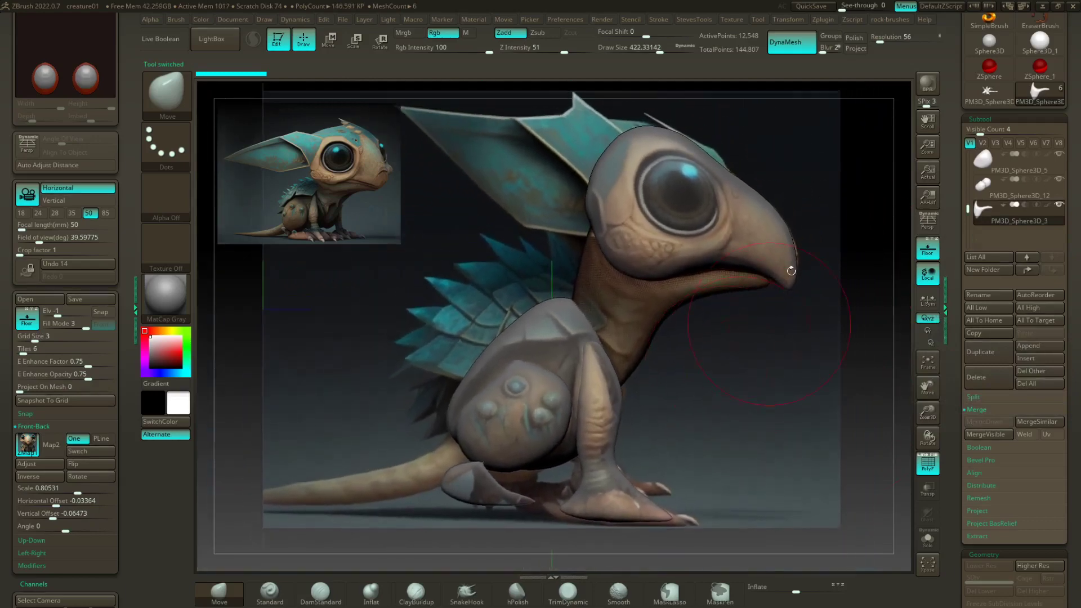
left_click(732, 175, "alt")
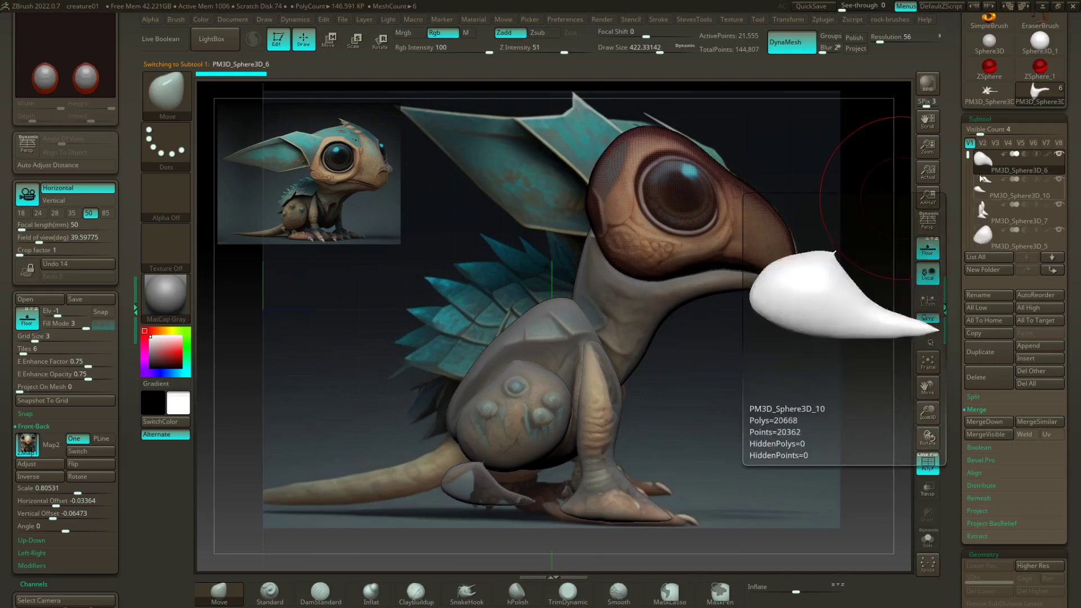
left_click(665, 301, "alt")
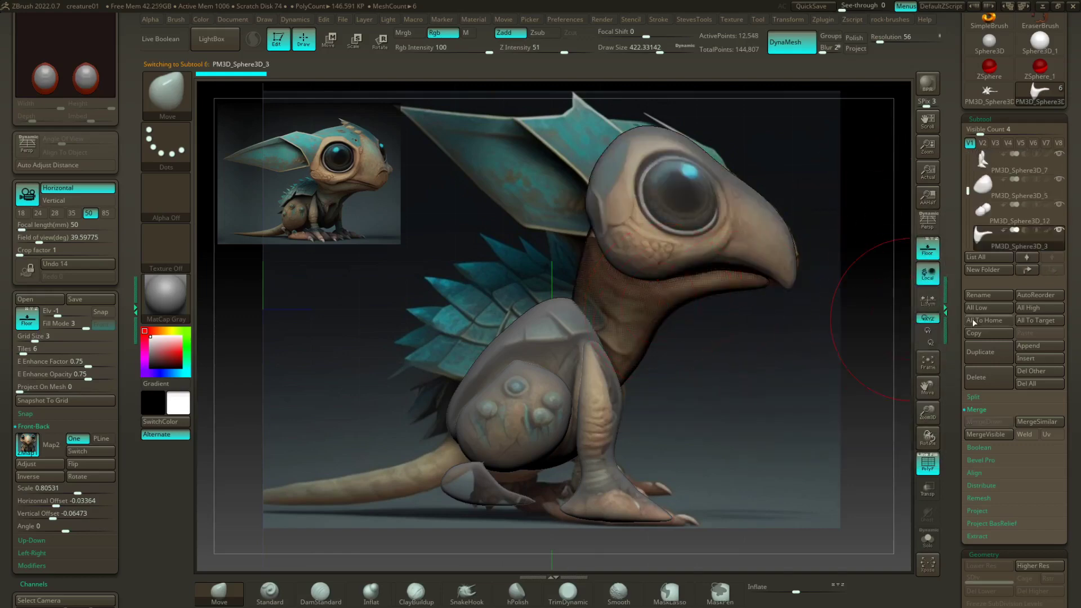
left_click(1033, 272)
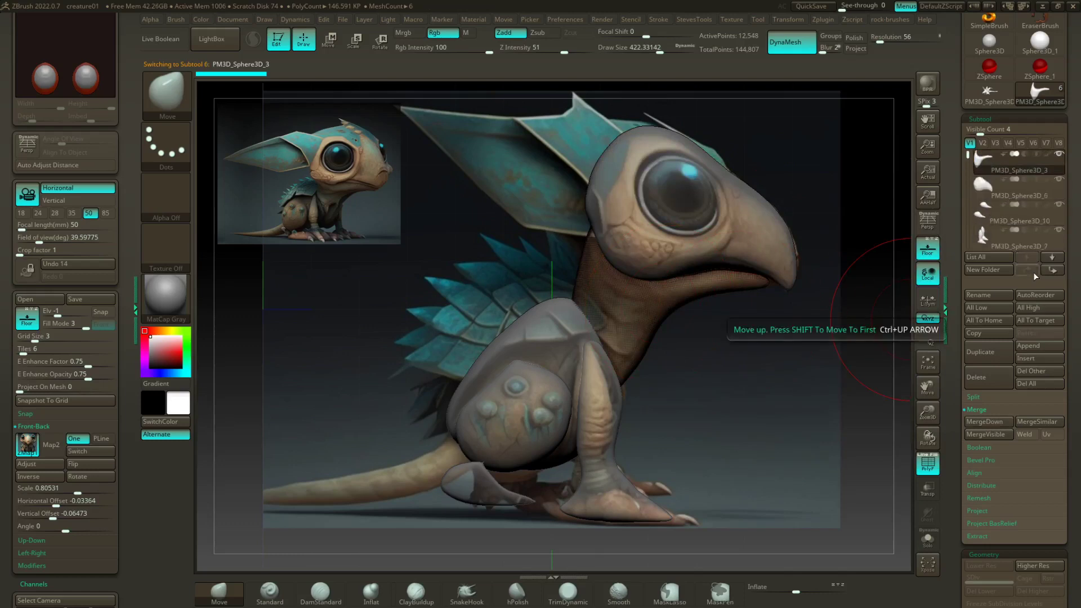
left_click(1053, 270)
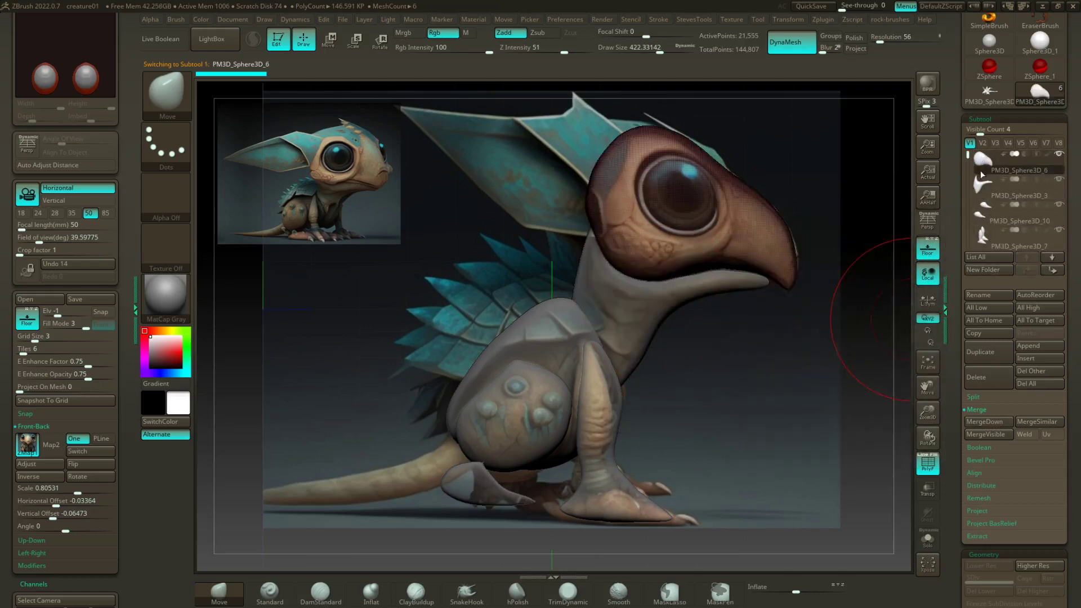
Step: Move the front leg subtool PM3D_Sphere3D_7 up the list to directly below the neck and jaw subtool
left_click(980, 195)
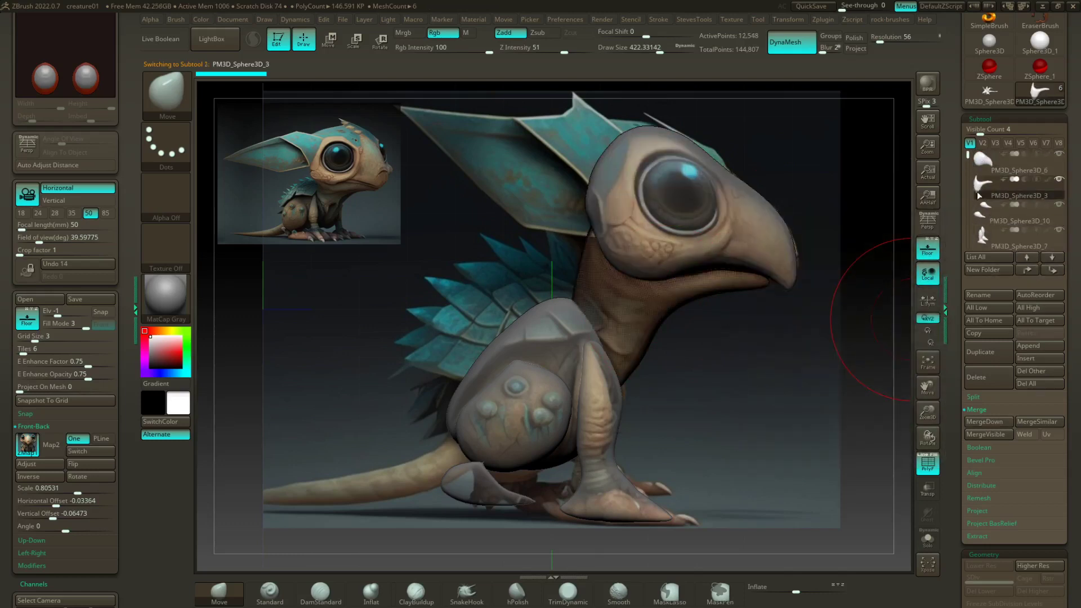
left_click(991, 241)
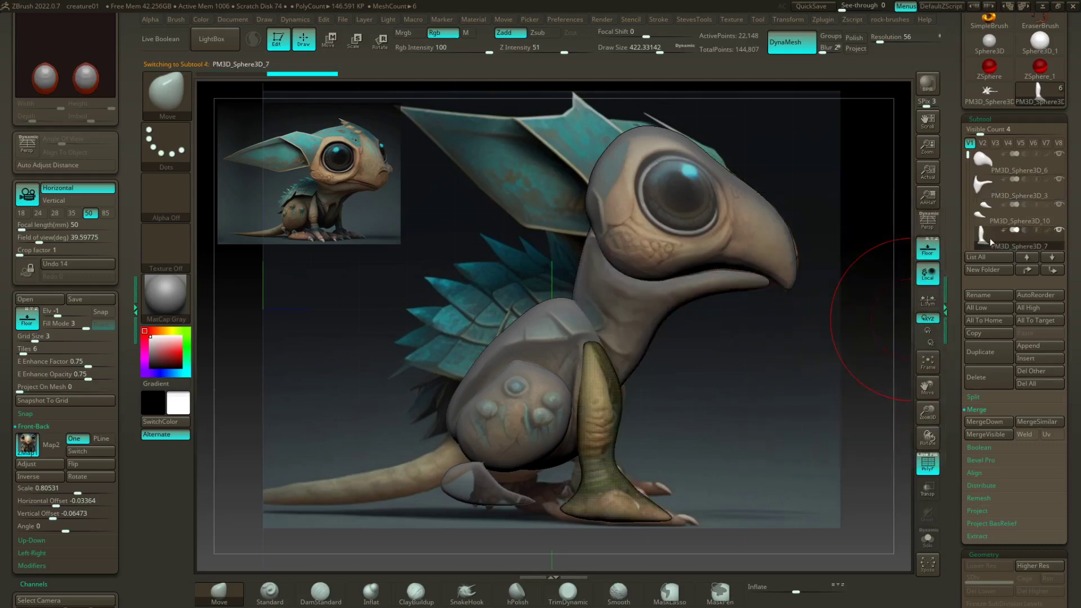
left_click(1029, 272)
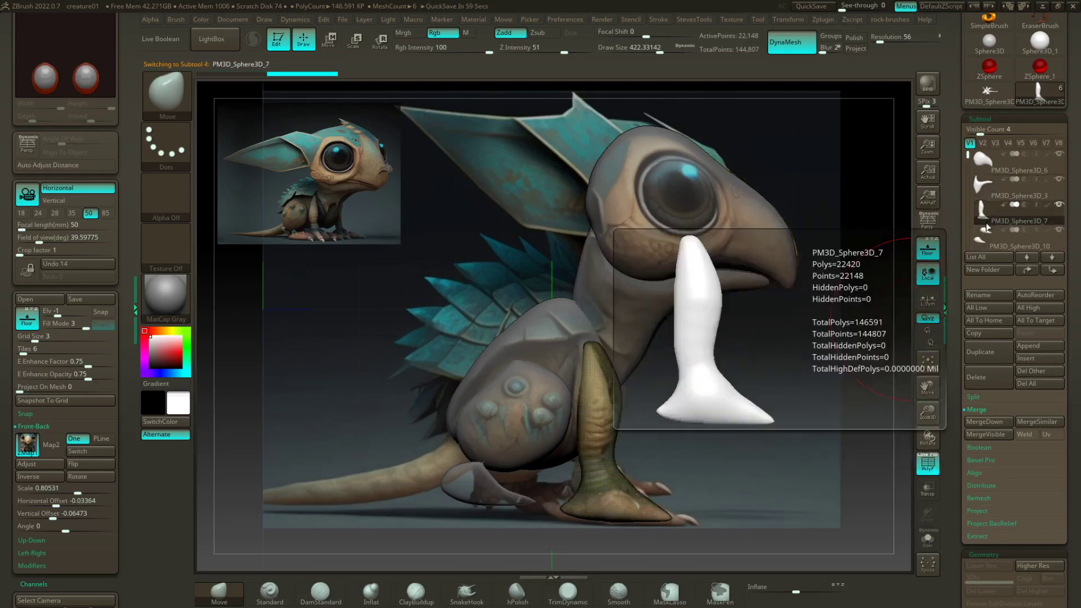
left_click_drag(968, 156, 967, 165)
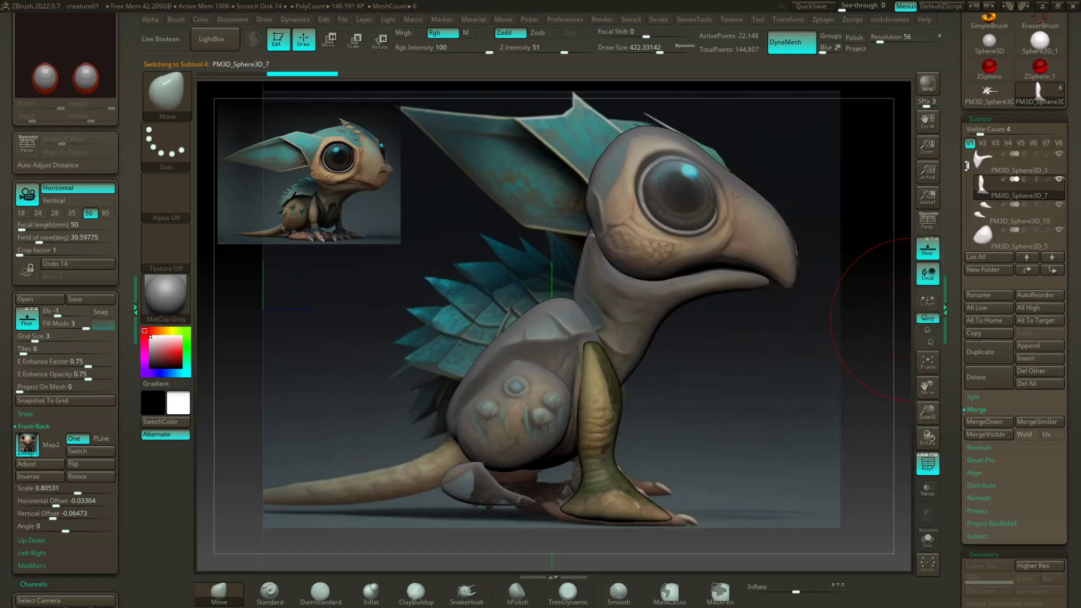
Step: Move the body subtool PM3D_Sphere3D_5 and the thigh subtool PM3D_Sphere3D_12 above the rear foot subtool in the list
left_click(983, 232)
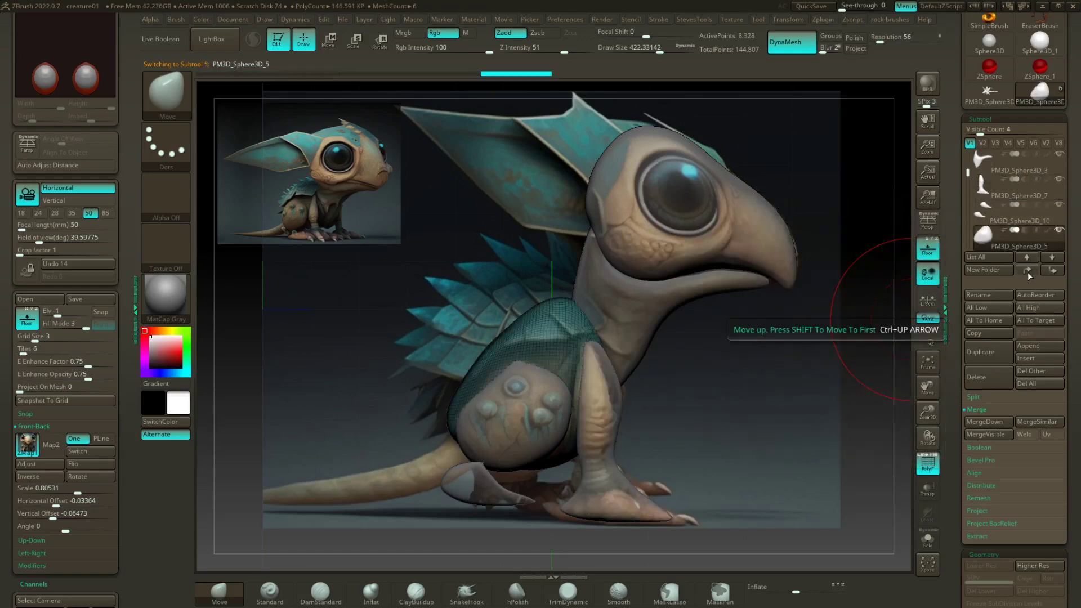
left_click(1029, 272)
left_click_drag(968, 173, 968, 206)
left_click(983, 233)
left_click(1029, 271)
Step: Select the rear foot subtool PM3D_Sphere3D_10, then centre the Gizmo on one foot and reset its orientation in front view
left_click(984, 216)
left_click_drag(802, 337, 749, 357)
left_click_drag(874, 367, 782, 305, "alt")
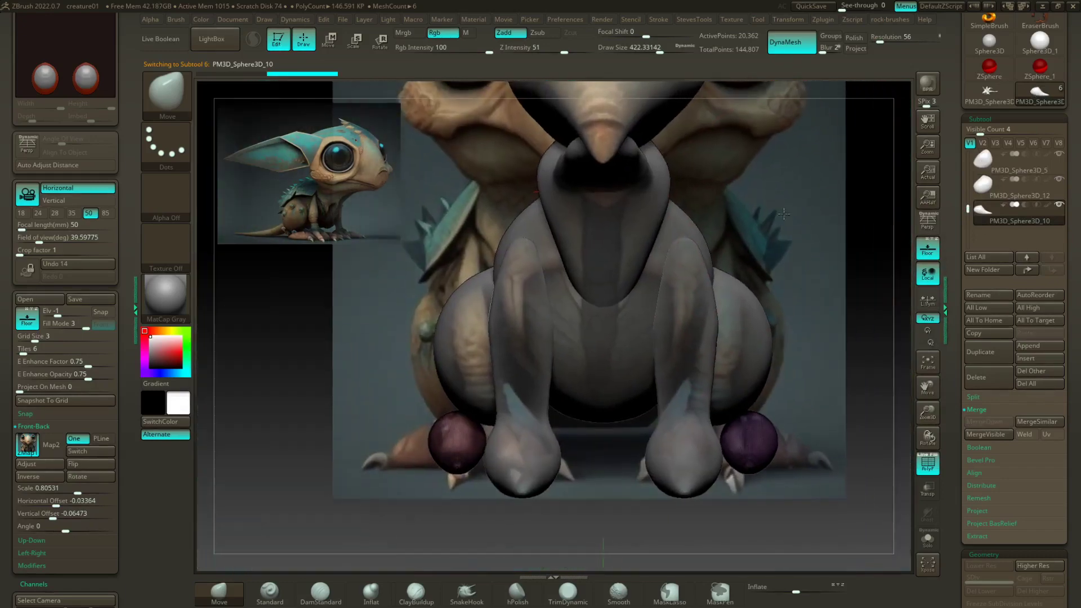
left_click(331, 39)
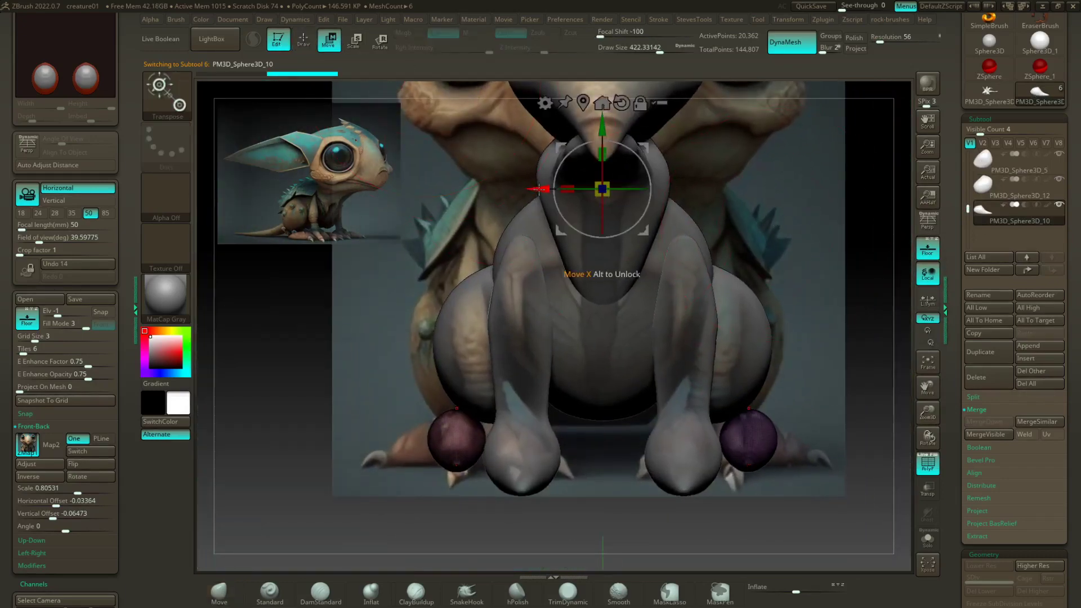
left_click_drag(542, 189, 553, 189)
key("ctrl+z")
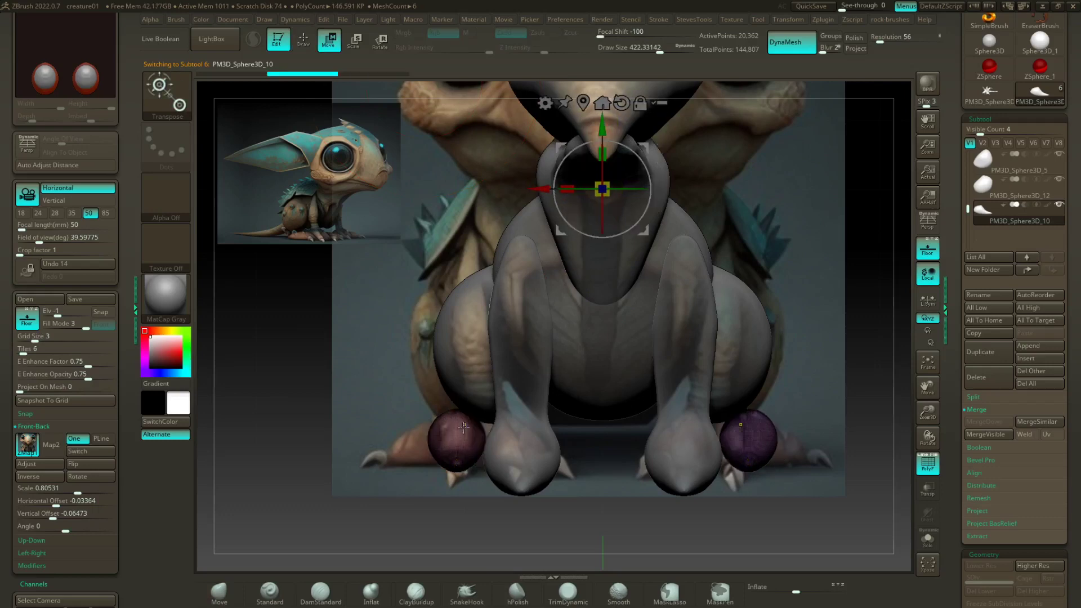
left_click(461, 428, "alt")
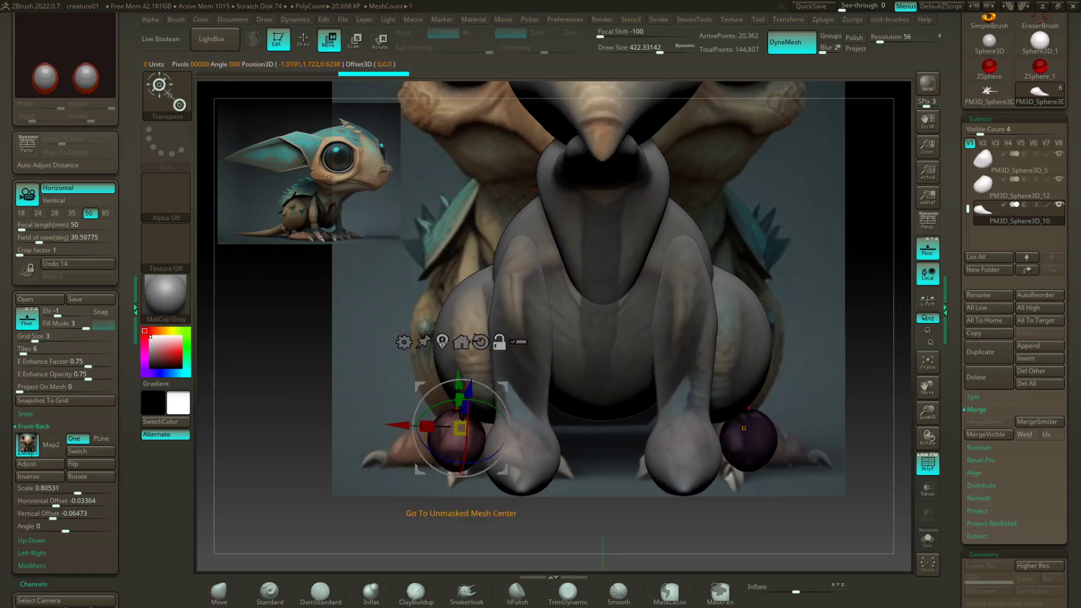
left_click(443, 341)
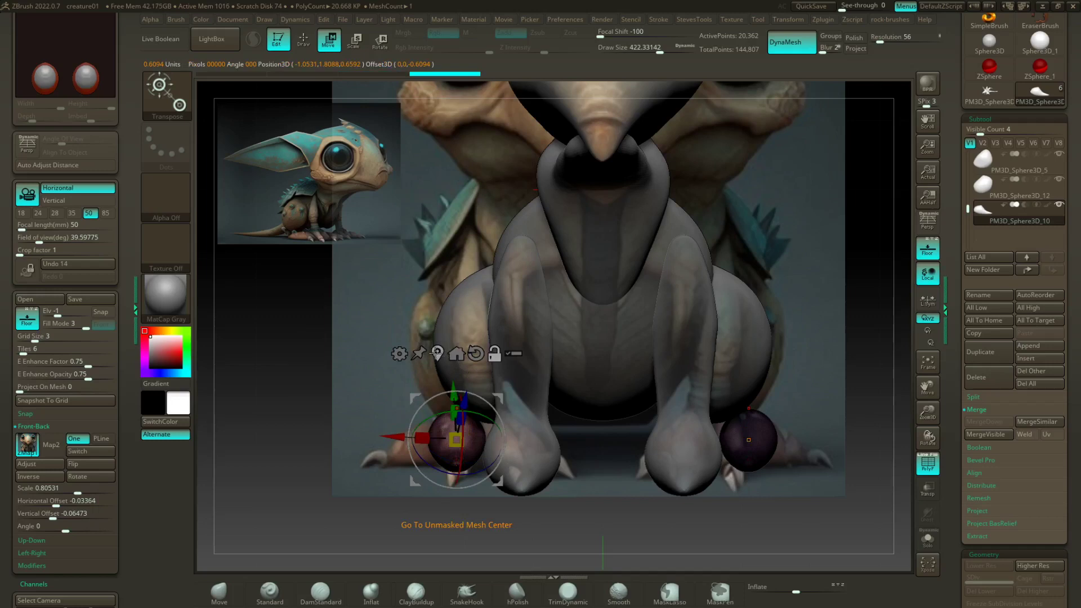
left_click(476, 354)
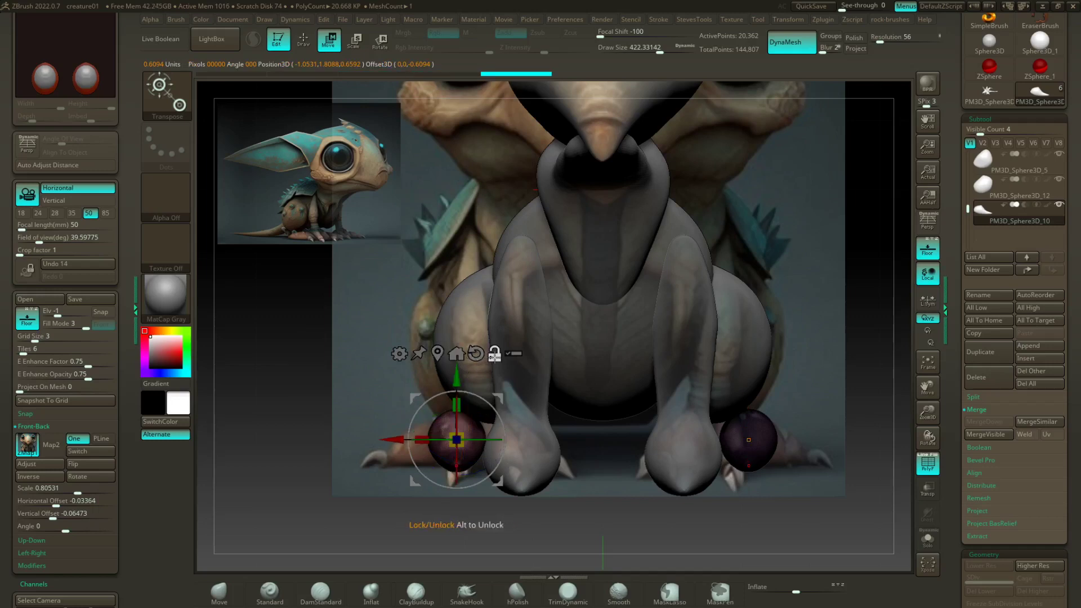
Step: Shift the rear feet sideways with the Gizmo so they sit beneath the thighs, checking from front and side
left_click_drag(397, 440, 440, 439)
key("ctrl+z")
left_click_drag(575, 436, 591, 449)
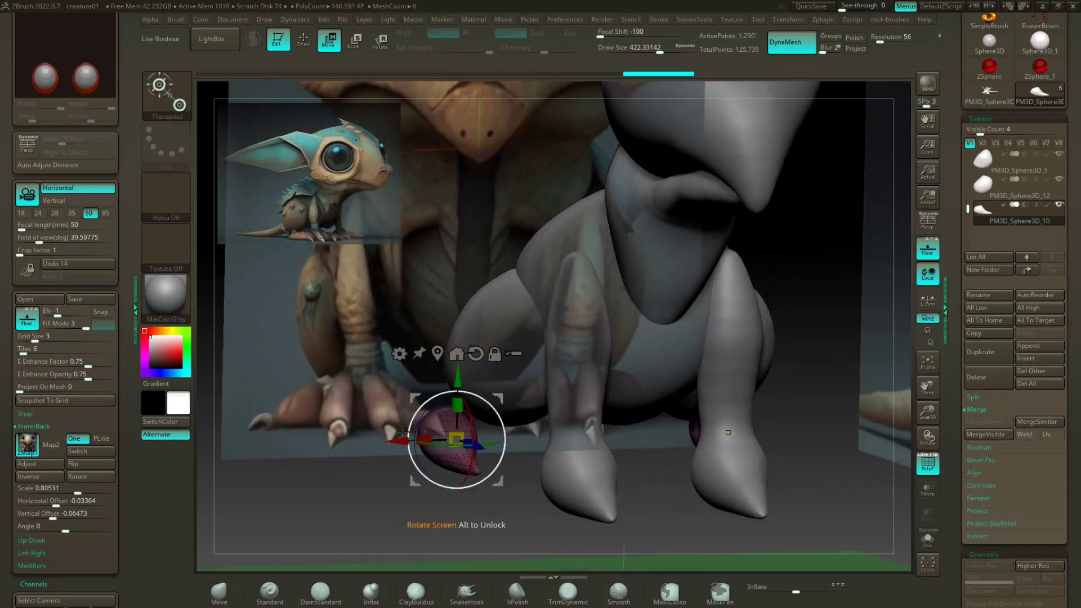
left_click_drag(403, 432, 437, 431)
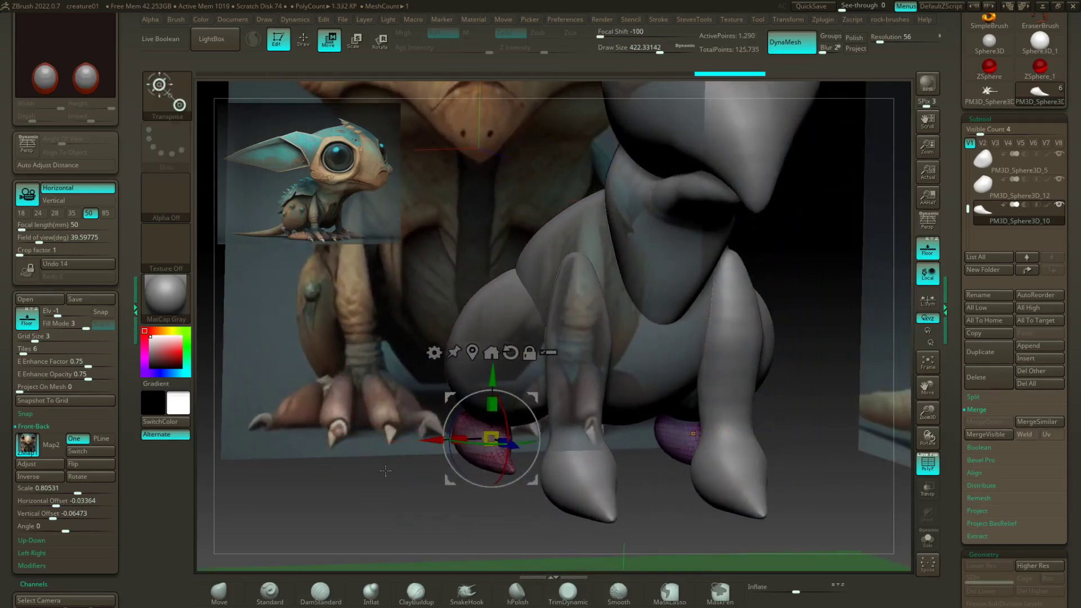
left_click_drag(385, 471, 359, 458)
left_click_drag(456, 441, 425, 442)
left_click_drag(374, 469, 445, 444)
left_click_drag(414, 482, 484, 489)
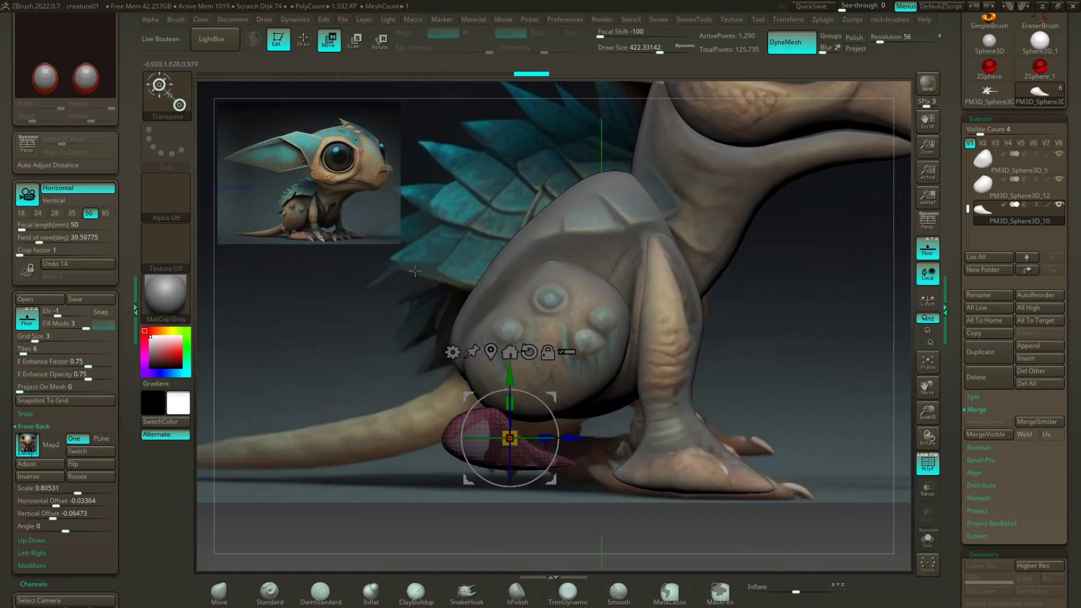
Step: Stretch the rear feet's toe ends forward and raise their heels toward the thighs with the Move brush
left_click(303, 39)
left_click_drag(811, 330, 626, 466)
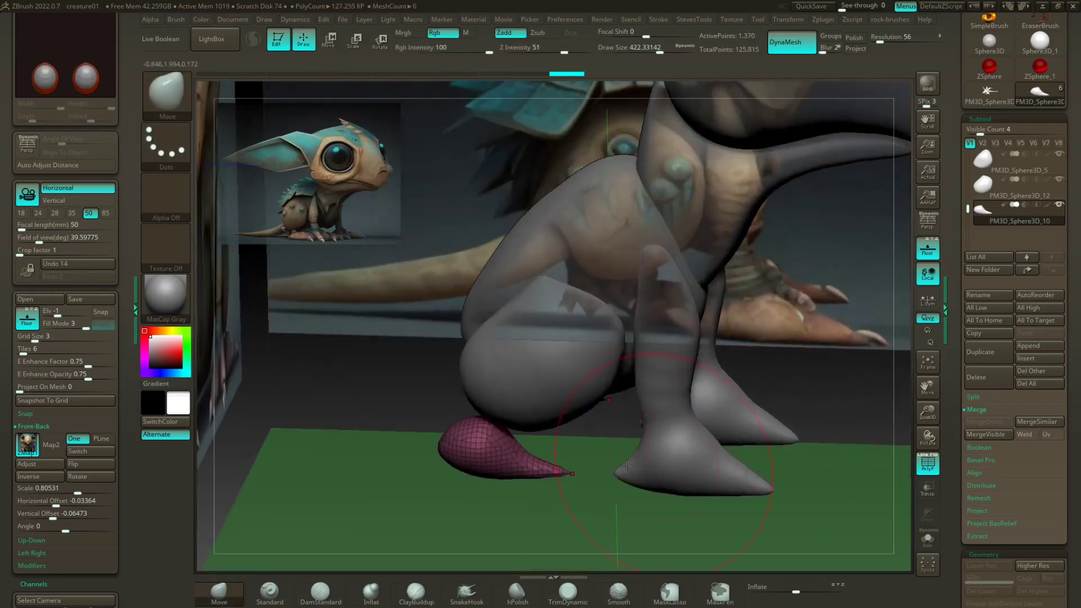
left_click_drag(535, 472, 578, 476)
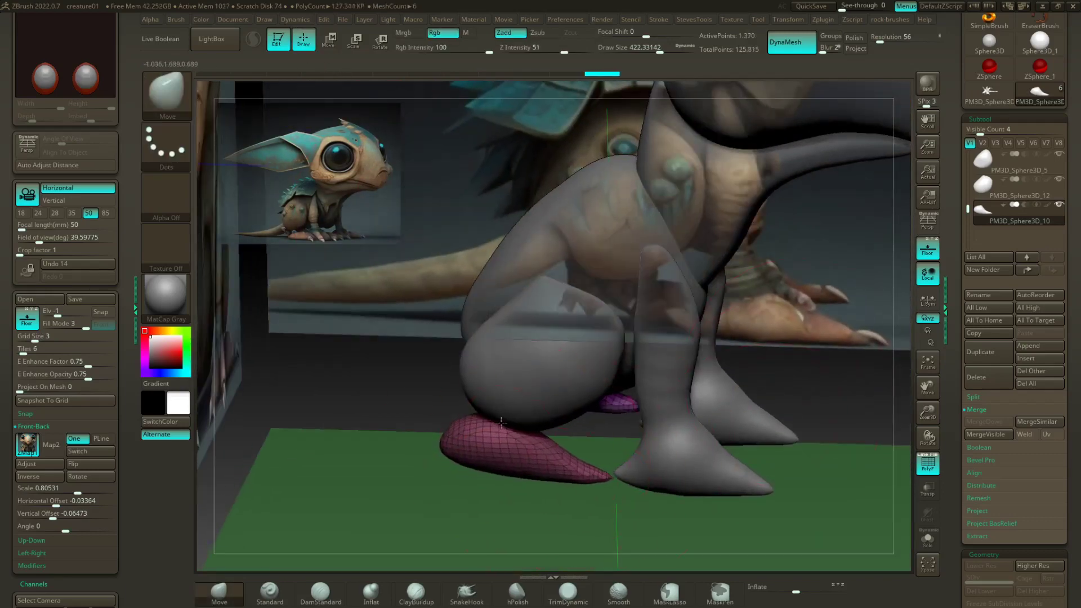
left_click_drag(473, 438, 481, 430)
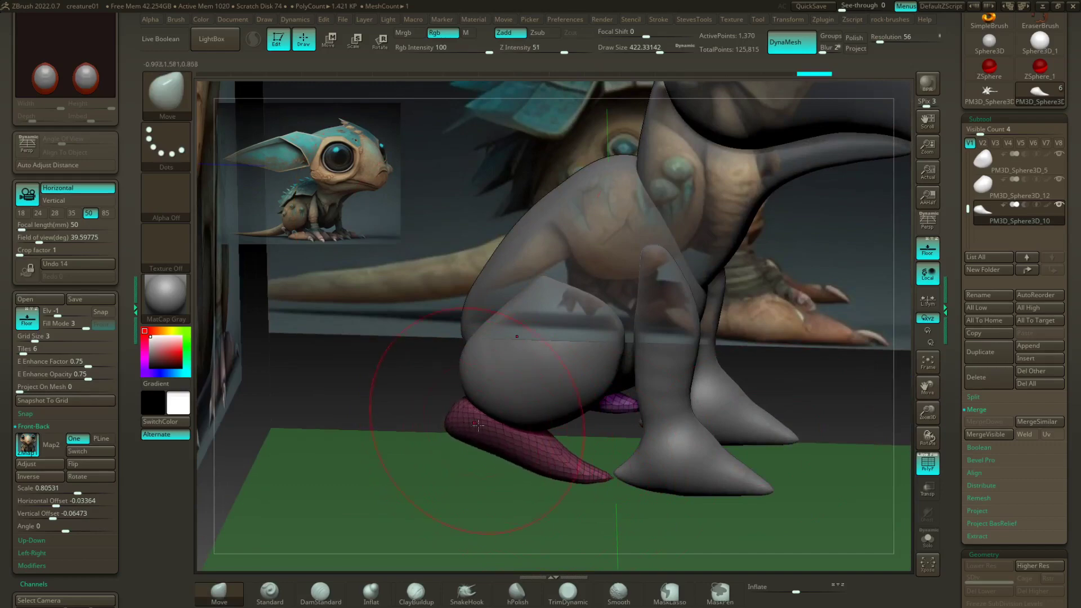
mouse_move(527, 476)
left_mouse_down()
mouse_move(494, 497)
mouse_move(455, 491)
left_mouse_up()
left_click_drag(492, 451, 480, 459)
Step: Reduce the Draw Size to about 262 and broaden the front of the rear feet from below
mouse_move(485, 491)
left_mouse_down()
mouse_move(463, 480)
mouse_move(488, 476)
mouse_move(502, 315)
left_mouse_up()
key("s")
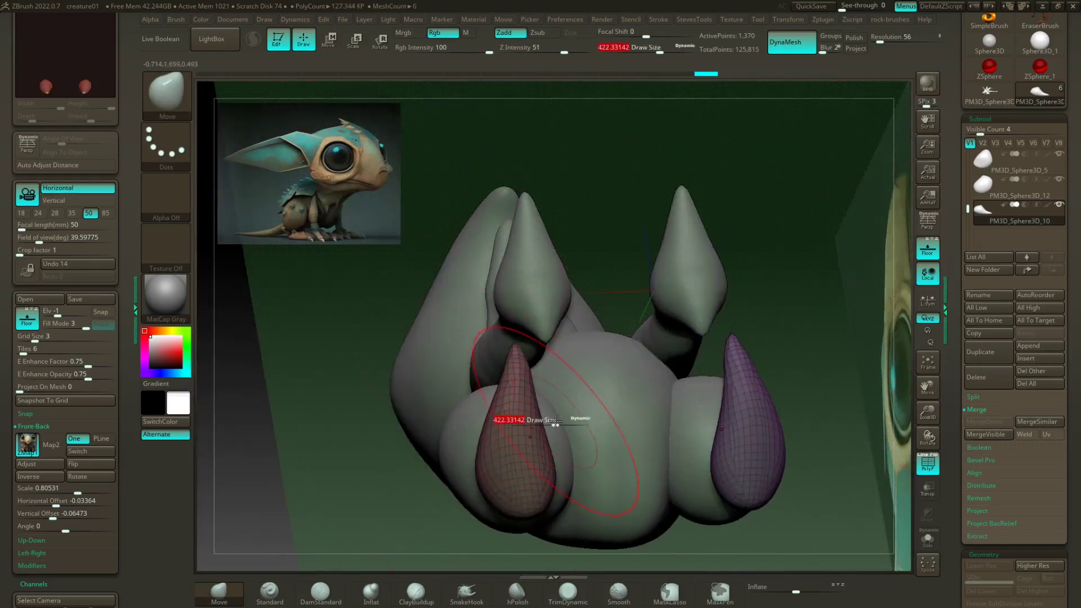
left_click_drag(556, 425, 541, 424)
left_click_drag(542, 433, 560, 455)
left_click_drag(482, 478, 476, 472)
mouse_move(491, 421)
left_mouse_down()
mouse_move(484, 366)
mouse_move(544, 369)
left_mouse_up()
key("ctrl+z")
key("ctrl+z")
Step: Round the rear feet's toe ends, narrow their heels from below and fit the heel outline to the side reference
mouse_move(596, 231)
left_mouse_down()
mouse_move(609, 247)
mouse_move(586, 277)
left_mouse_up()
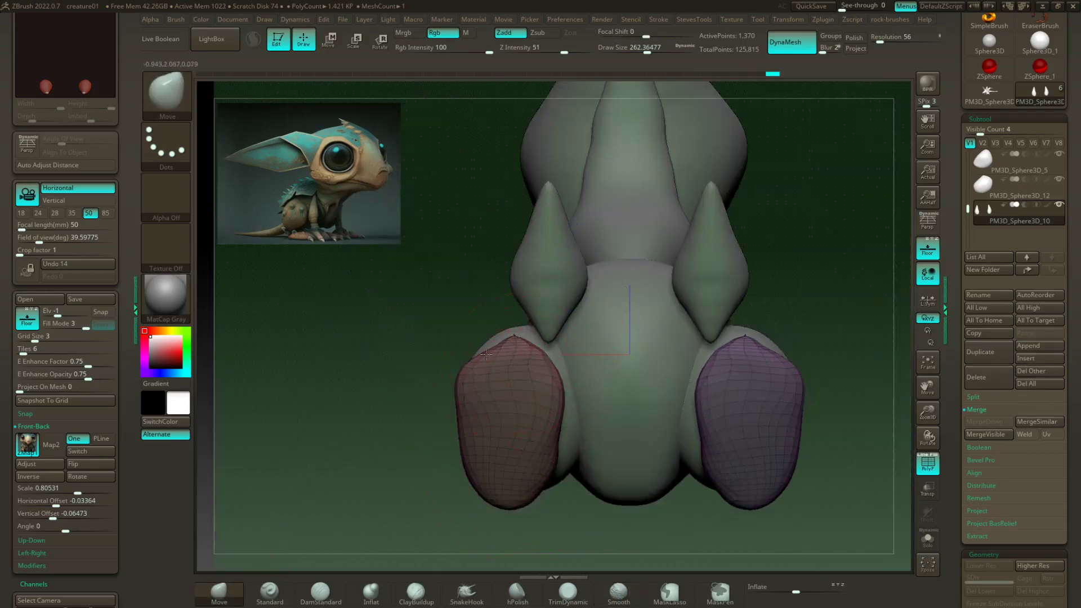
mouse_move(486, 354)
left_mouse_down()
mouse_move(472, 340)
mouse_move(470, 360)
left_mouse_up()
left_click_drag(461, 449, 485, 476)
left_click_drag(558, 458, 537, 474)
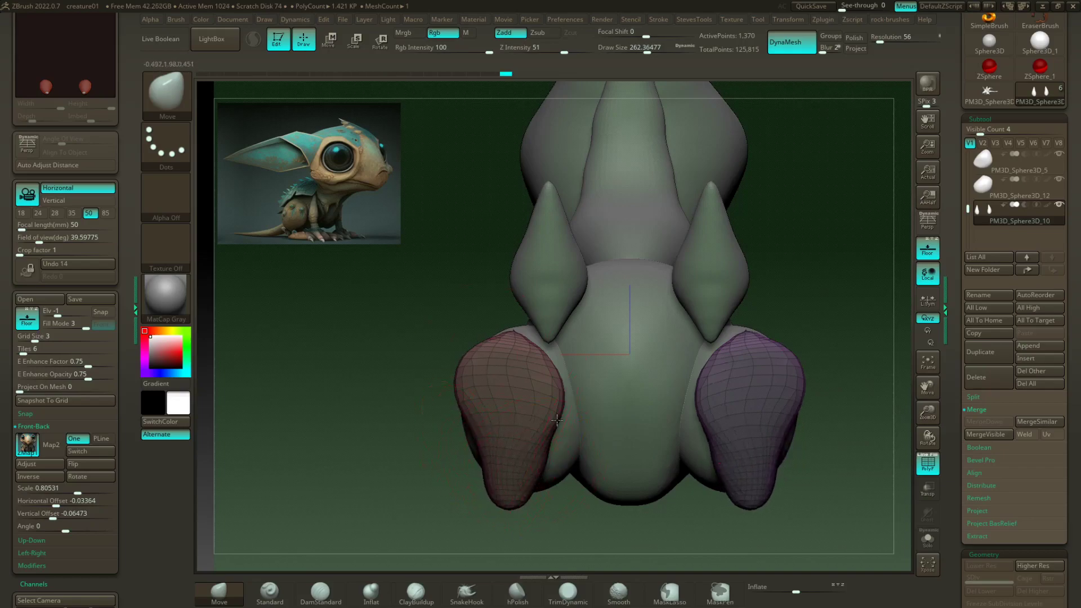
mouse_move(473, 329)
left_mouse_down()
mouse_move(418, 387)
mouse_move(665, 357)
mouse_move(647, 374)
mouse_move(667, 403)
mouse_move(717, 434)
mouse_move(730, 409)
left_mouse_up()
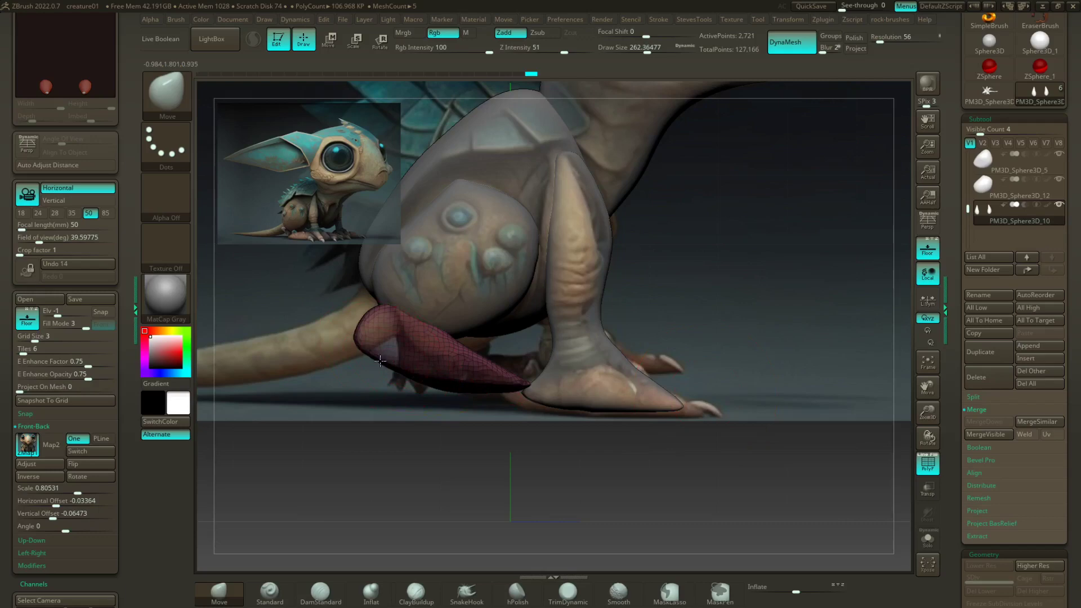
mouse_move(380, 361)
left_mouse_down()
mouse_move(368, 379)
mouse_move(405, 383)
mouse_move(374, 372)
left_mouse_up()
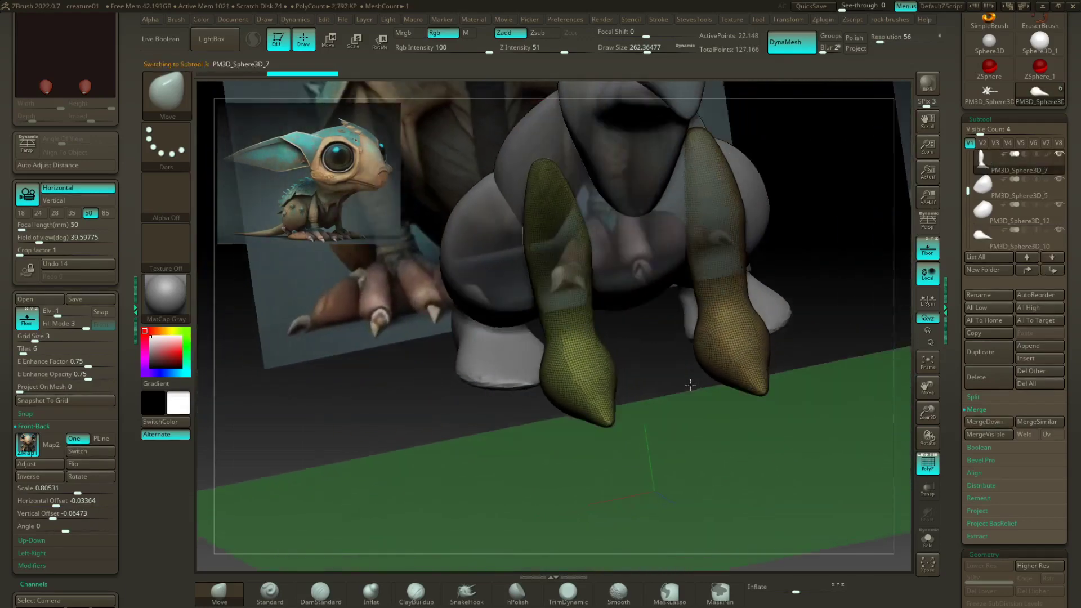
Step: Widen and round the front feet of PM3D_Sphere3D_7 with the Move brush, checking them from several angles
mouse_move(679, 408)
left_mouse_down()
mouse_move(675, 446)
mouse_move(578, 430)
mouse_move(653, 399)
left_mouse_up()
left_click_drag(642, 448, 627, 451)
mouse_move(601, 439)
left_mouse_down()
mouse_move(591, 445)
mouse_move(601, 418)
mouse_move(662, 401)
left_mouse_up()
left_click_drag(624, 457, 633, 440)
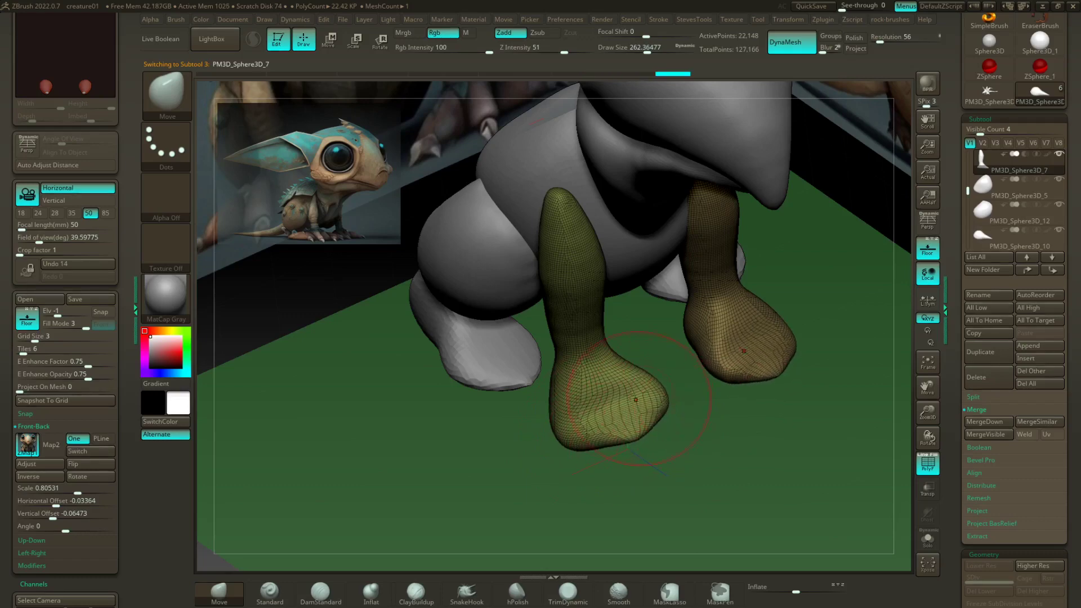
left_click_drag(630, 395, 613, 388)
left_click_drag(686, 447, 698, 422, "shift")
left_click_drag(655, 454, 652, 555)
left_click_drag(603, 455, 605, 443)
left_click_drag(629, 356, 600, 354)
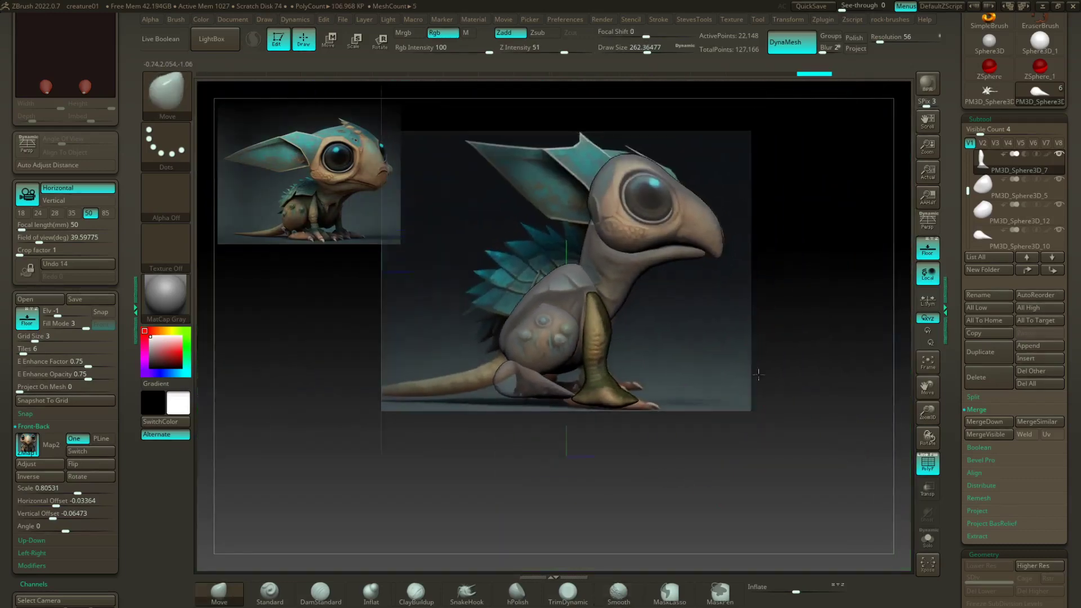
Step: Turn off the Floor reference planes and the PolyF wireframe, then frame the whole creature in three-quarter view
left_click_drag(758, 374, 762, 424)
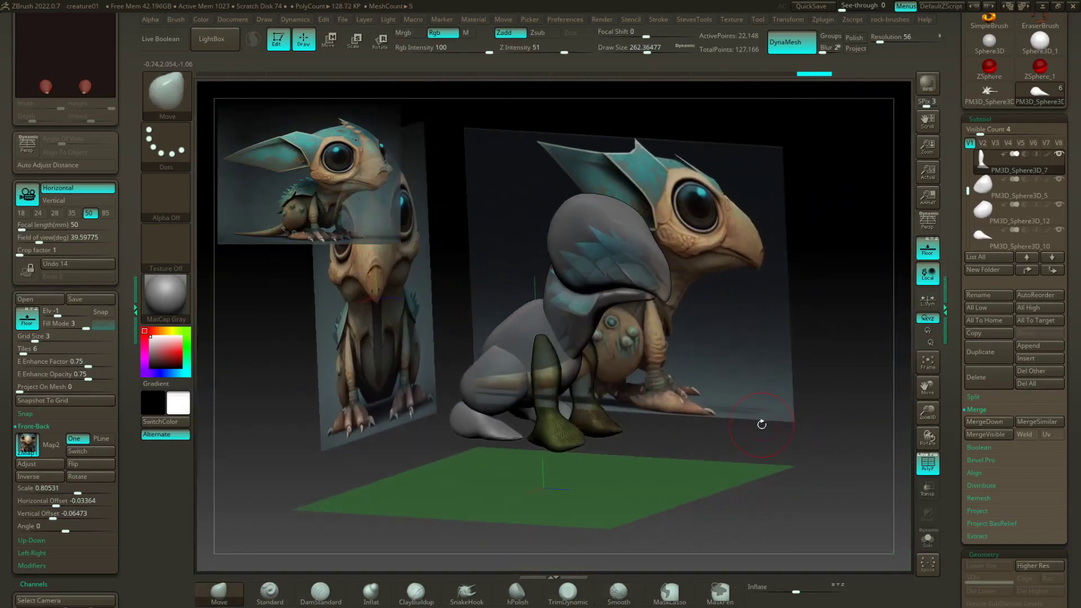
left_click(927, 249)
mouse_move(721, 385)
left_mouse_down()
mouse_move(690, 375)
mouse_move(657, 387)
mouse_move(706, 396)
left_mouse_up()
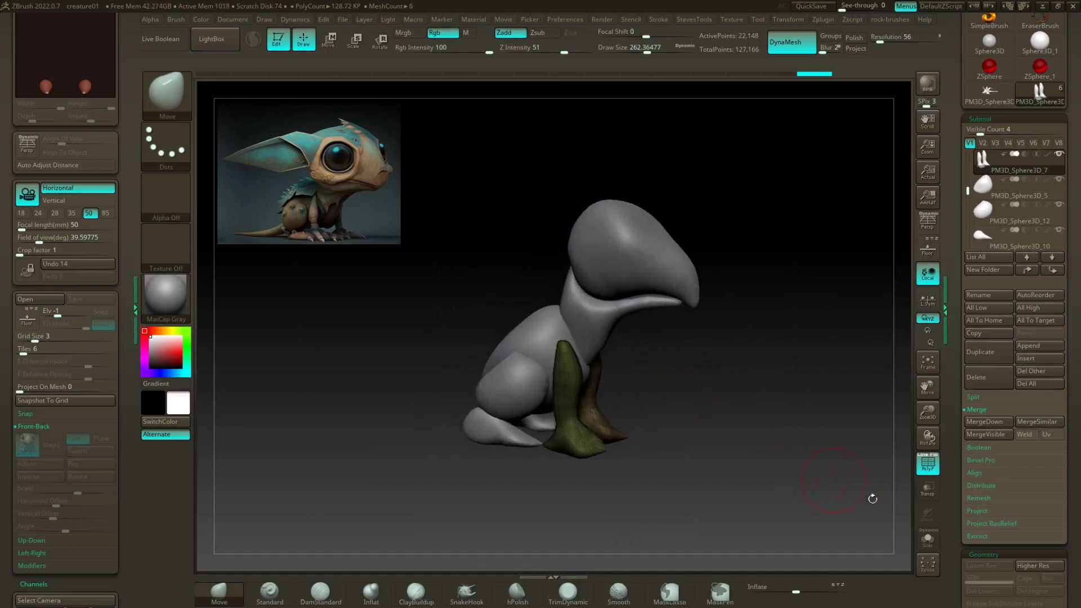
left_click(932, 472)
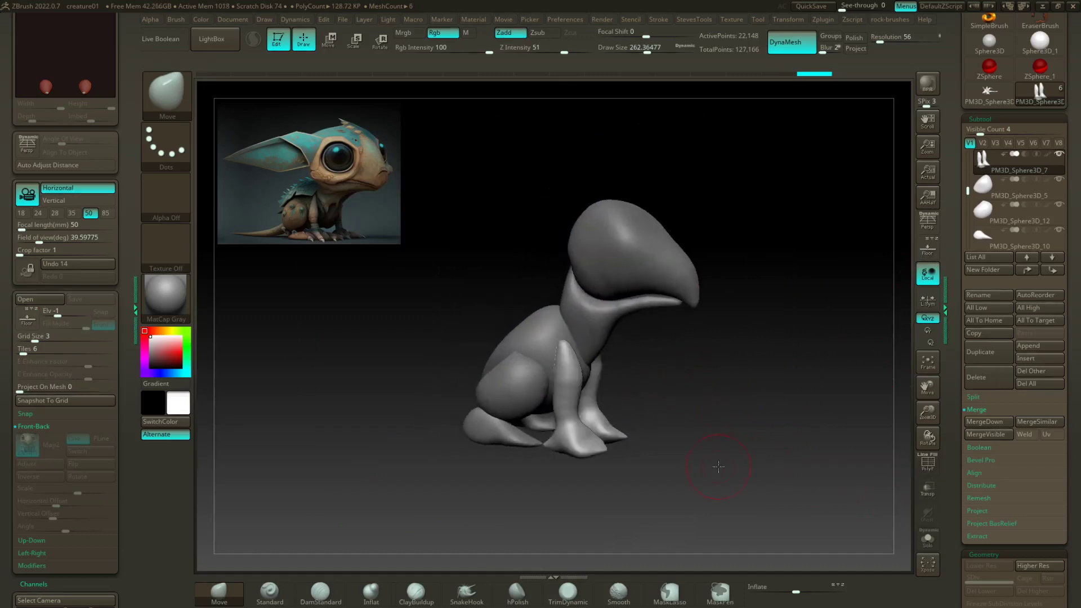
left_click_drag(719, 465, 771, 463, "alt")
left_click_drag(745, 404, 749, 454, "alt")
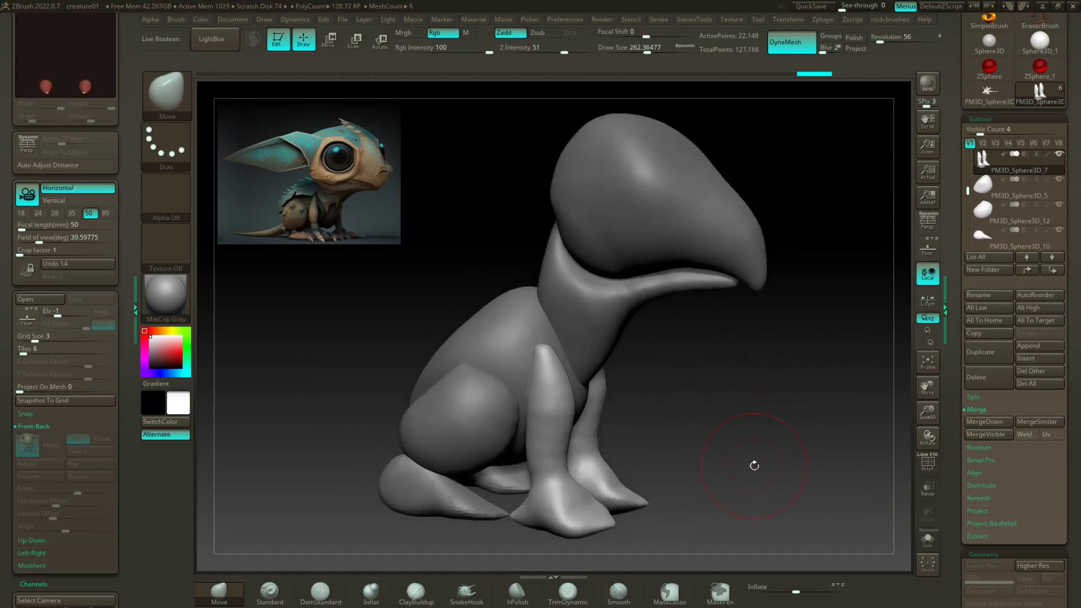